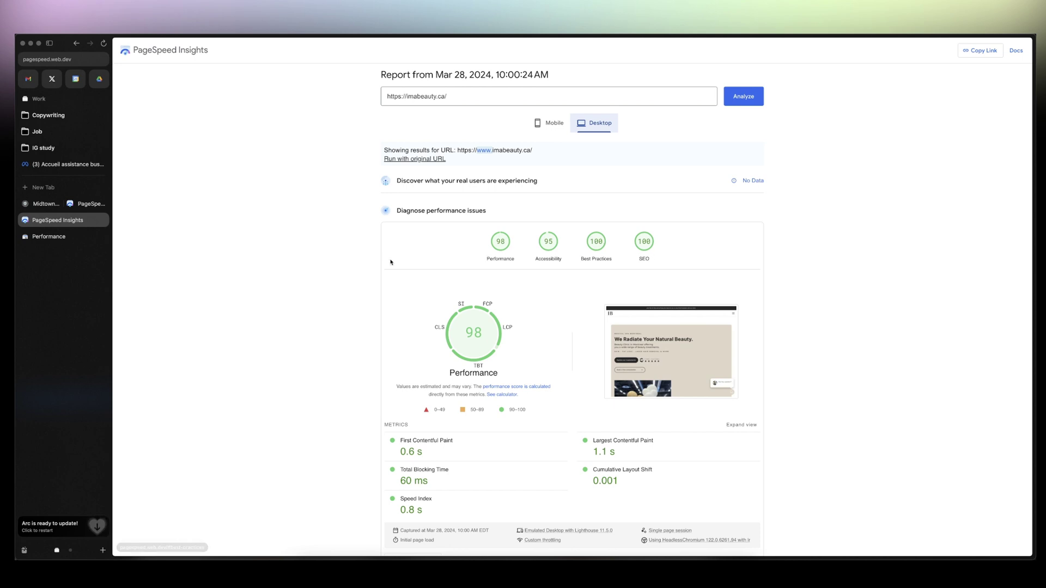
# Compare imabeauty.ca's mobile and desktop PageSpeed performance reports.
pyautogui.click(554, 123)
pyautogui.scroll(-1, 546, 249)
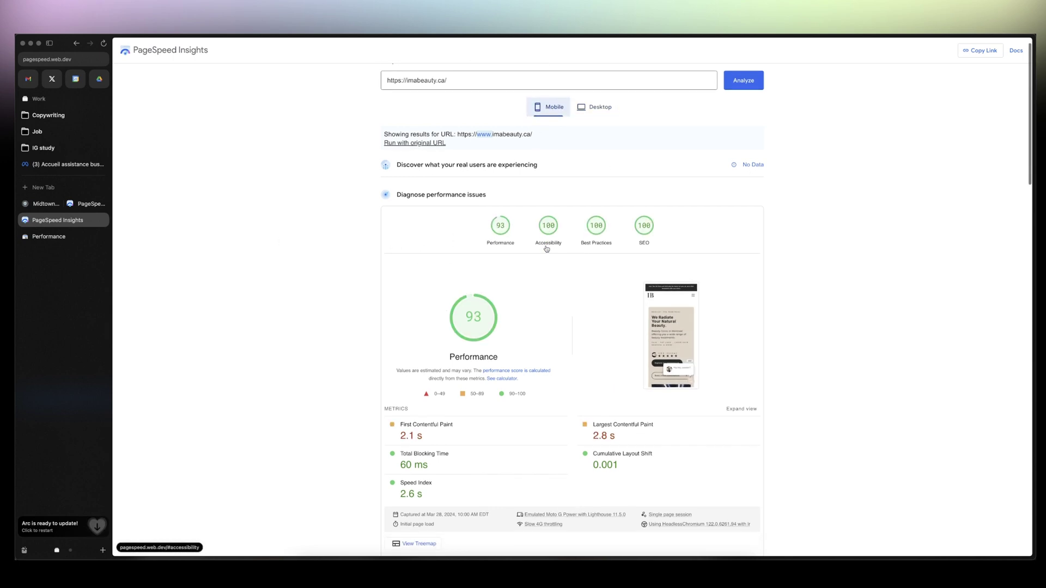
pyautogui.click(596, 109)
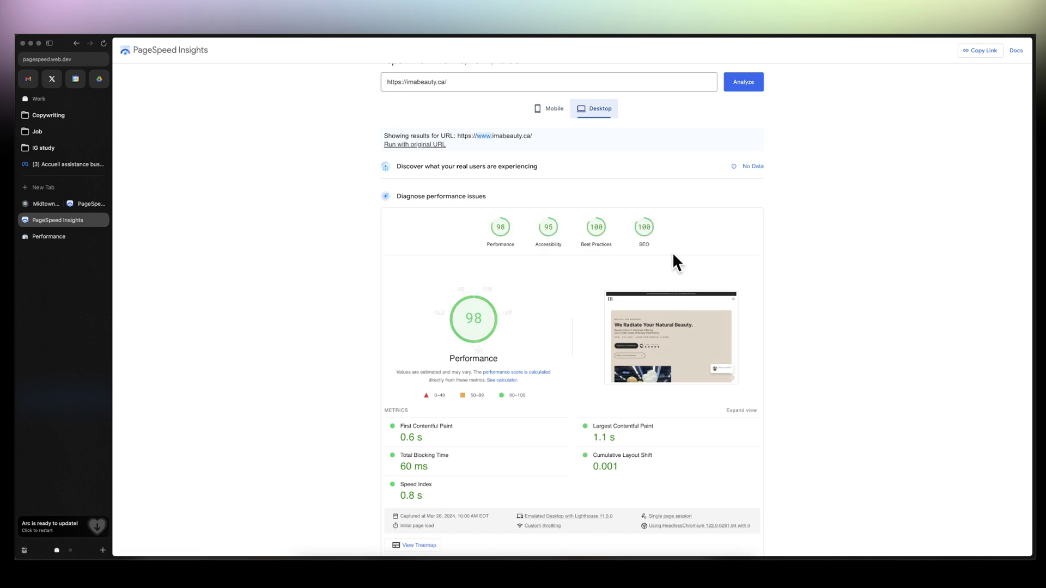
pyautogui.scroll(-10, 490, 280)
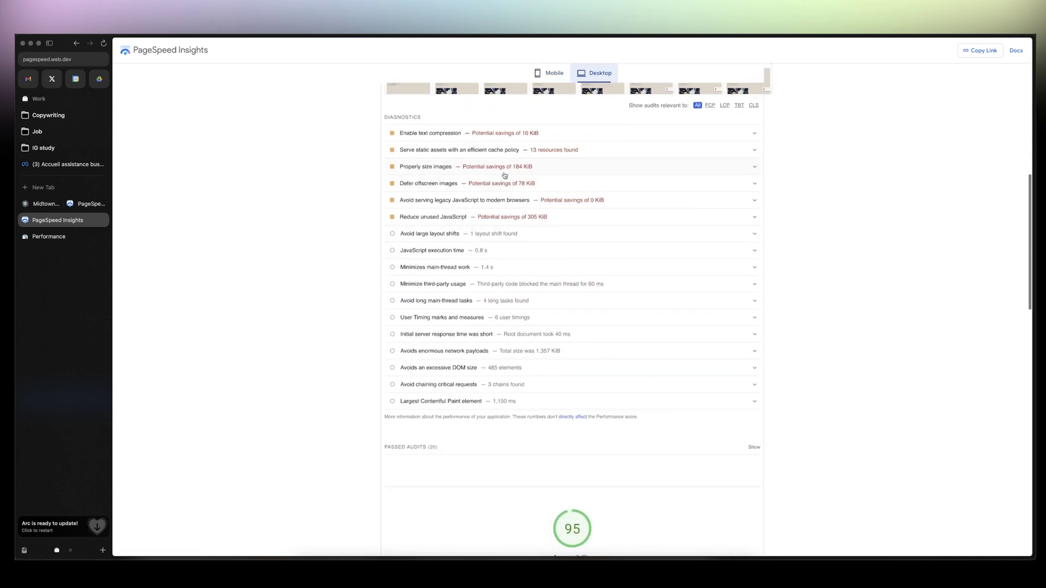
# Review the 'Properly size images' audit, then bring up Midtown Med Spa's site beside its report.
pyautogui.click(530, 166)
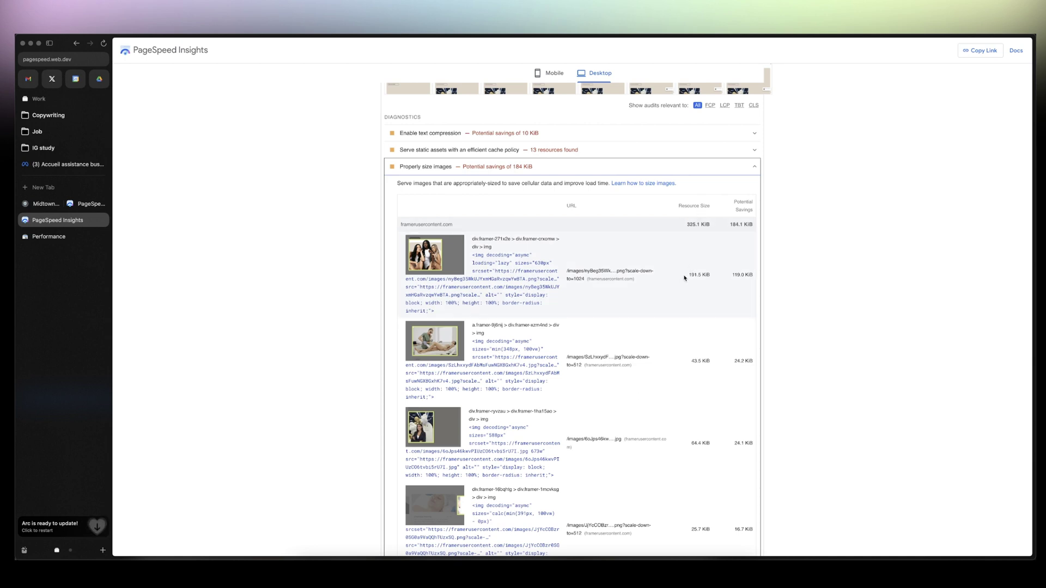
pyautogui.scroll(4, 685, 278)
pyautogui.scroll(-2, 663, 251)
pyautogui.click(750, 211)
pyautogui.scroll(10, 363, 270)
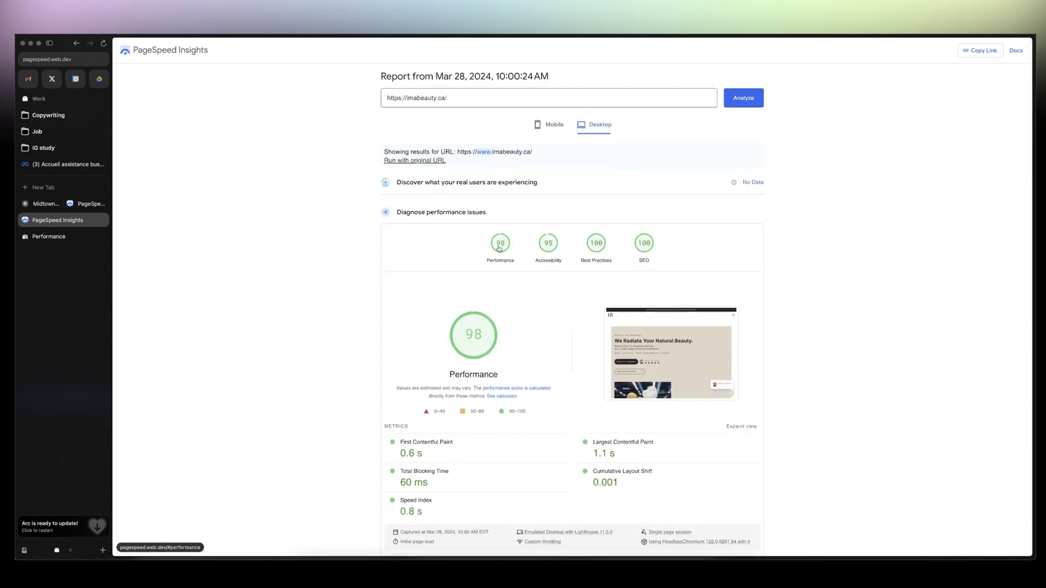
pyautogui.click(46, 204)
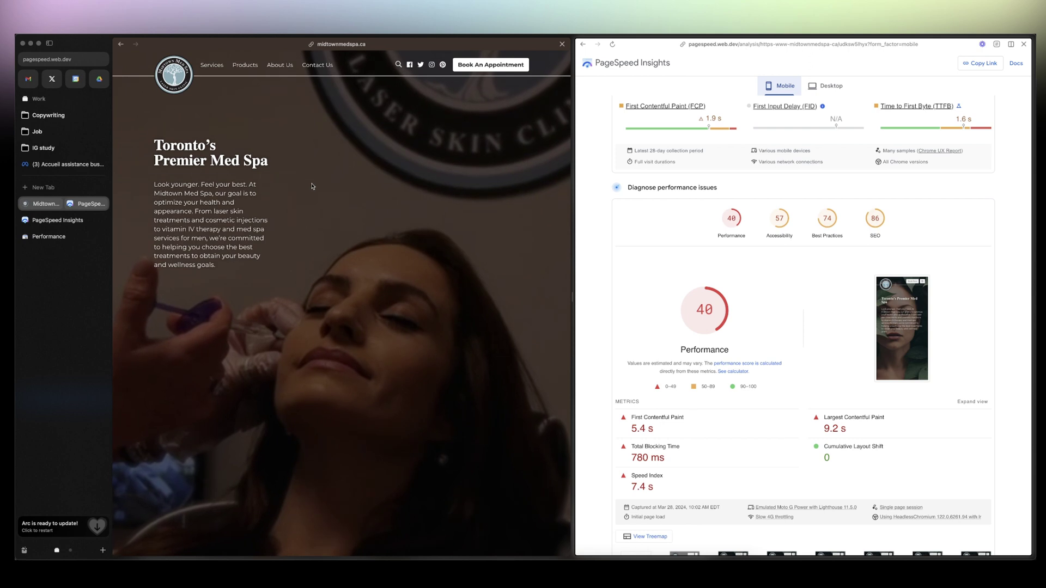
# Scroll through the Midtown Med Spa site pane.
pyautogui.scroll(-20, 390, 244)
pyautogui.scroll(15, 389, 243)
pyautogui.scroll(10, 390, 244)
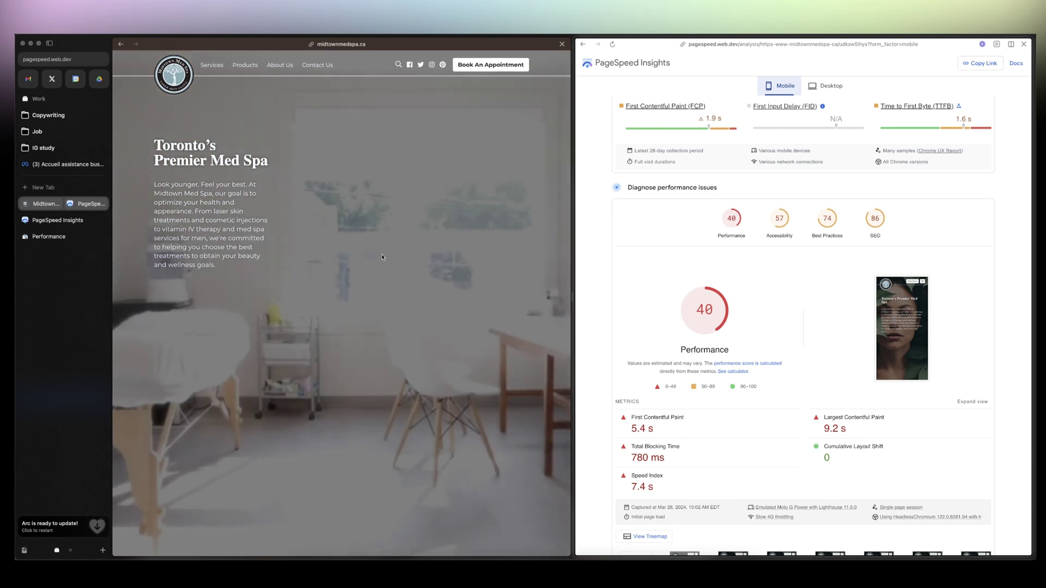
# Go to builtwith.com in a new tab.
pyautogui.press('super+t')
pyautogui.write('buo')
pyautogui.press('BackSpace')
pyautogui.write('iltwith')
pyautogui.press('Return')
# Run a BuiltWith lookup on midtownmedspa.ca's copied address, then return to the Midtown report.
pyautogui.click(38, 219)
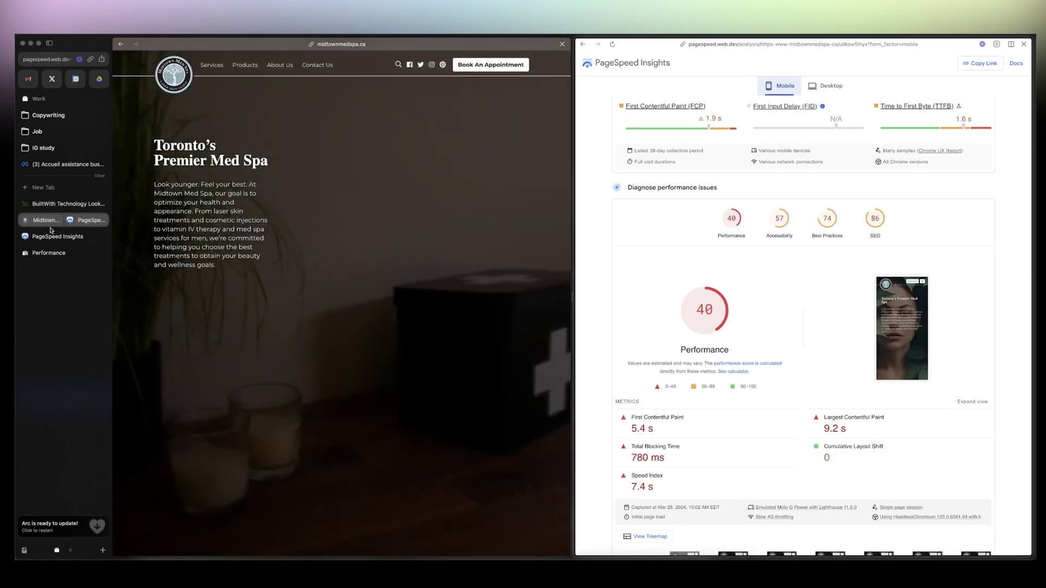
pyautogui.press('super+l')
pyautogui.click(47, 206)
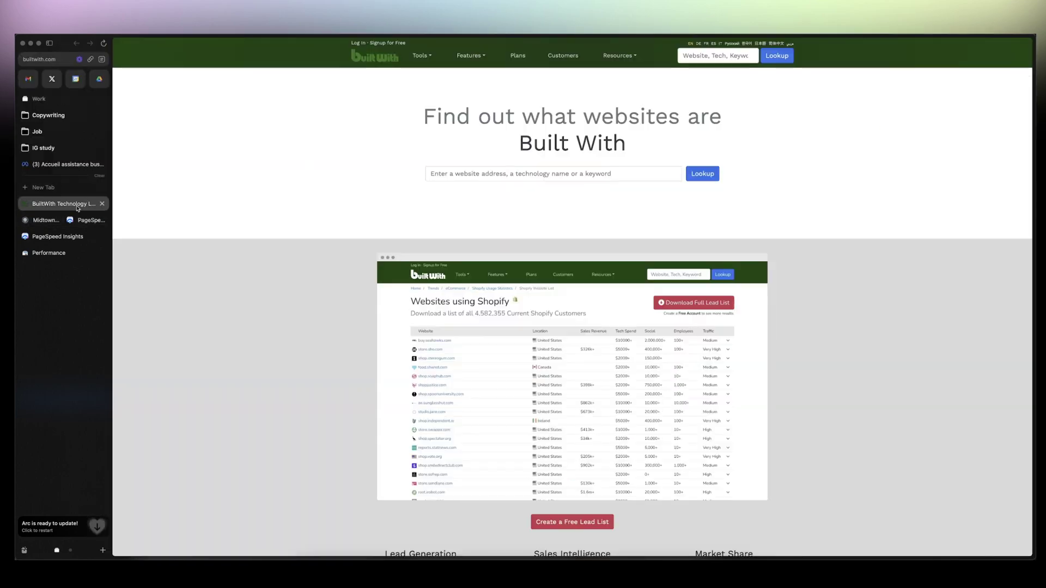
pyautogui.press('Return')
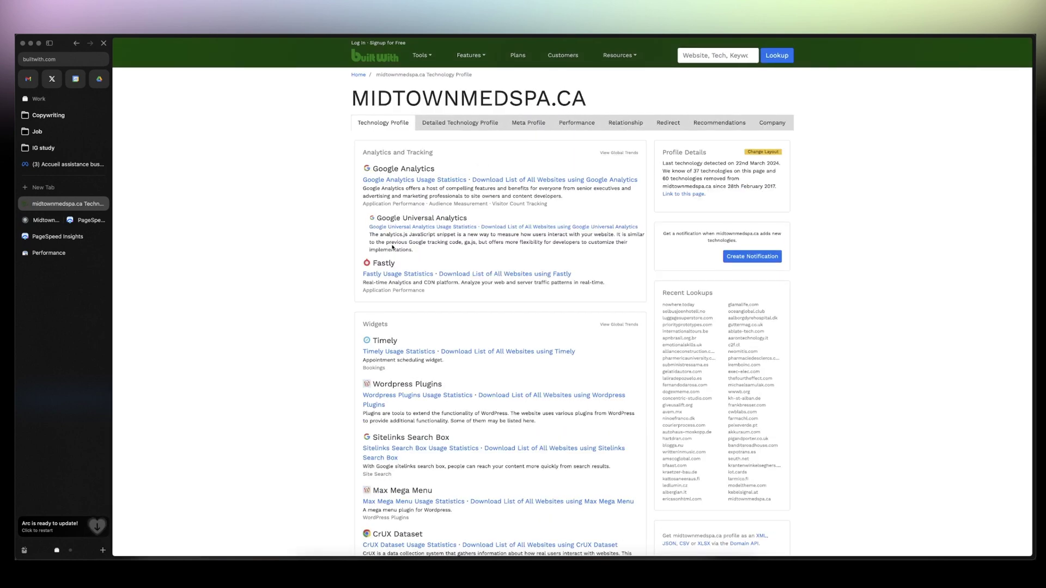
pyautogui.scroll(-3, 398, 242)
pyautogui.click(81, 220)
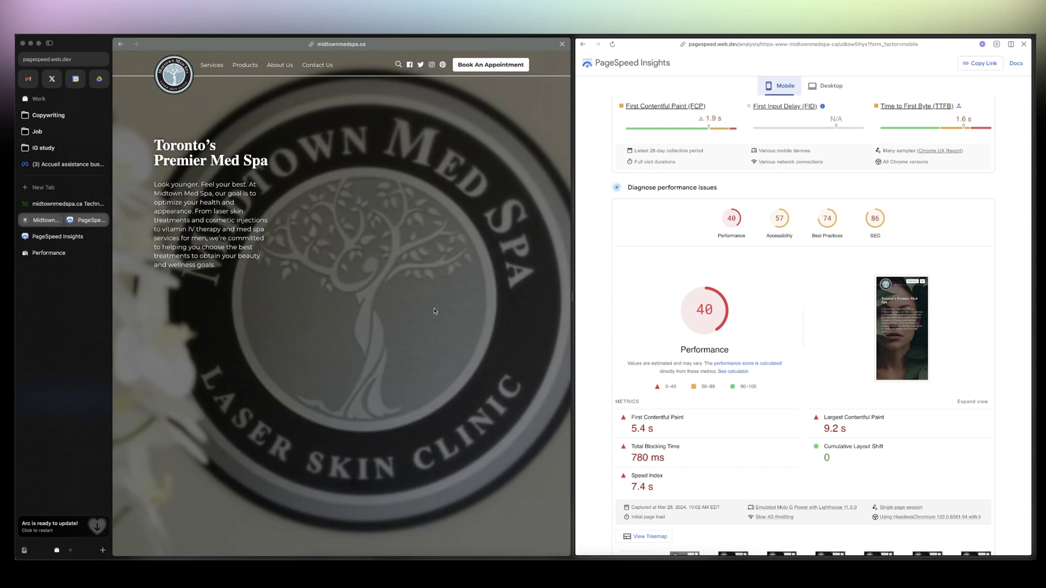
pyautogui.scroll(5, 719, 235)
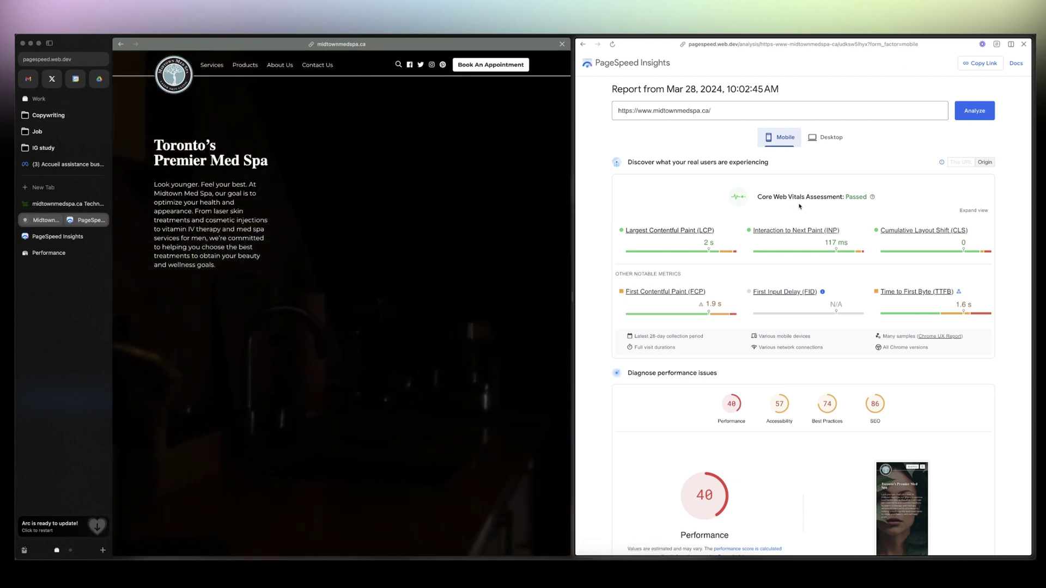
pyautogui.click(826, 138)
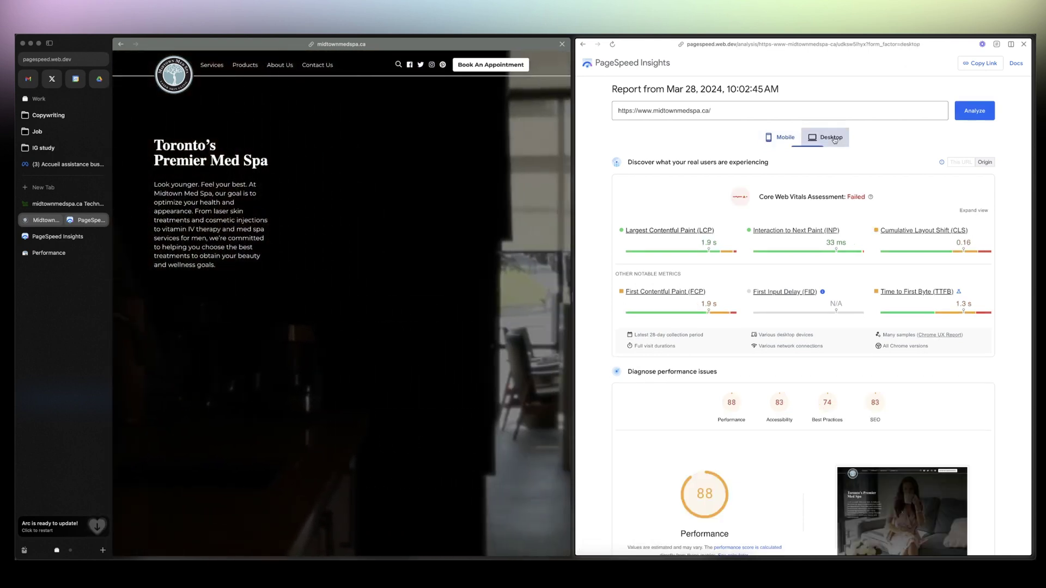
pyautogui.scroll(-2, 726, 276)
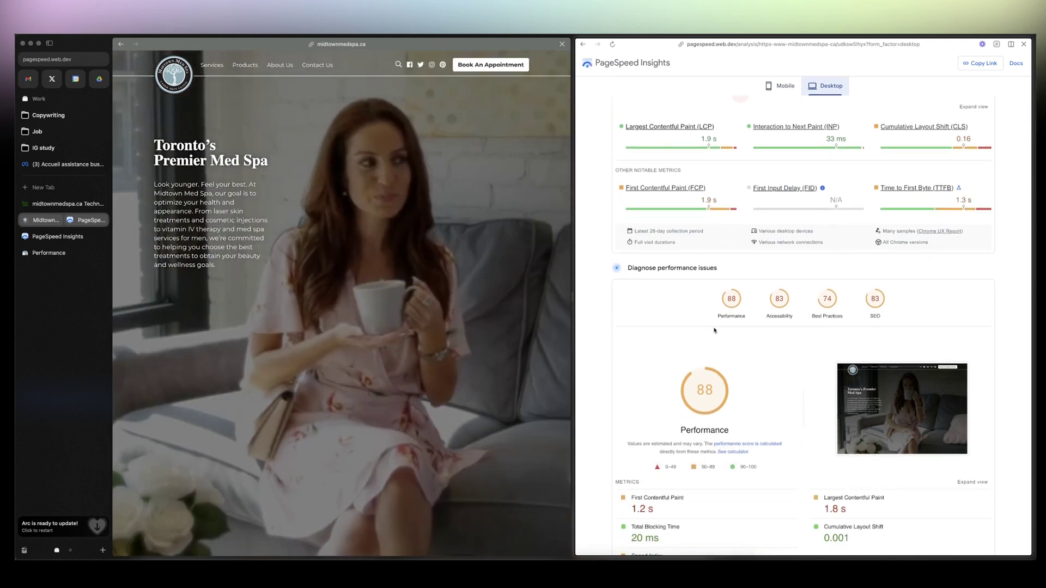
pyautogui.scroll(-5, 779, 318)
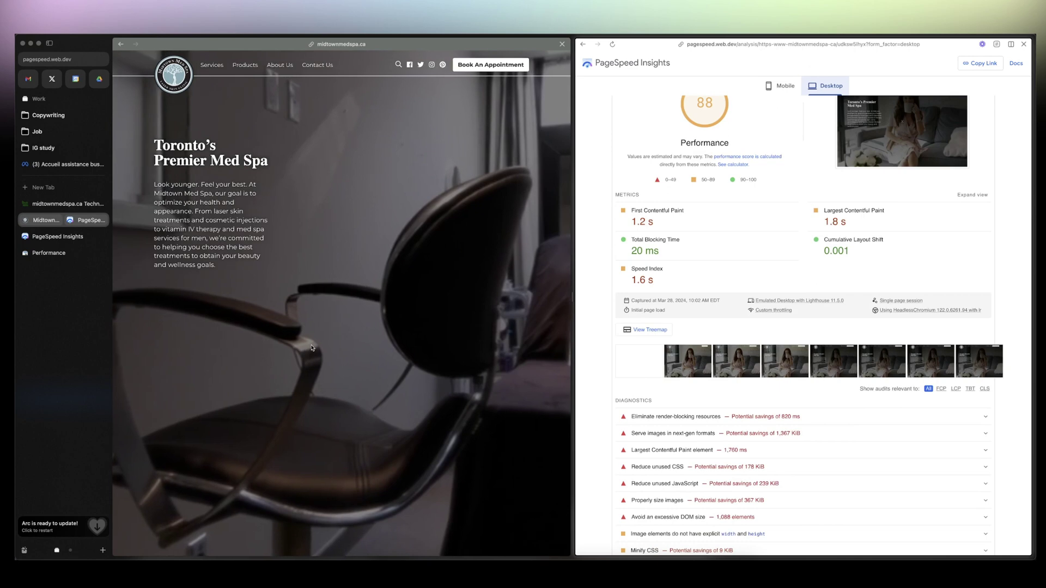
pyautogui.scroll(-15, 312, 348)
pyautogui.scroll(-5, 312, 347)
pyautogui.scroll(15, 312, 347)
pyautogui.scroll(10, 312, 348)
pyautogui.scroll(7, 759, 259)
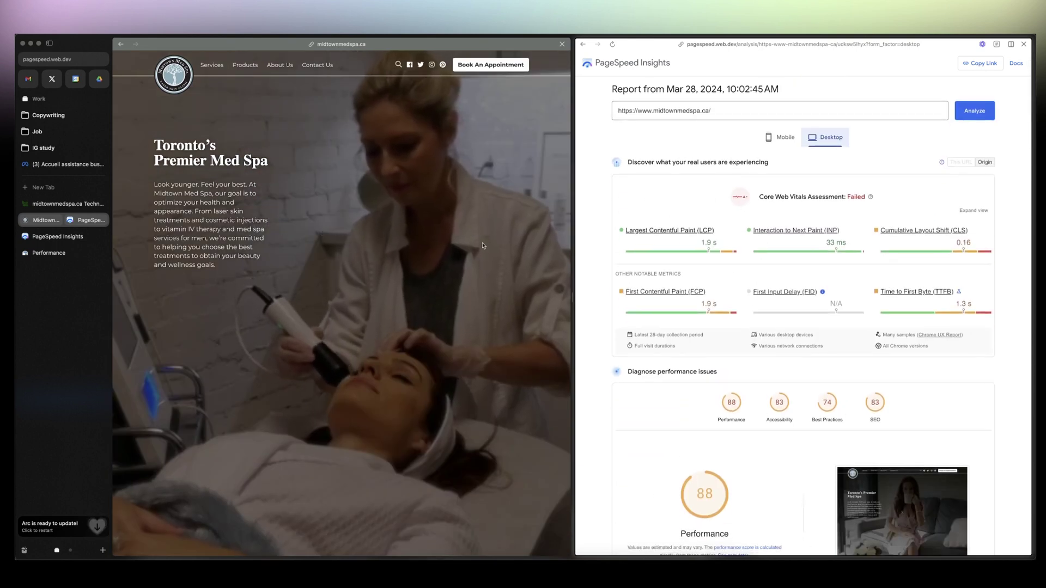
pyautogui.scroll(-5, 664, 264)
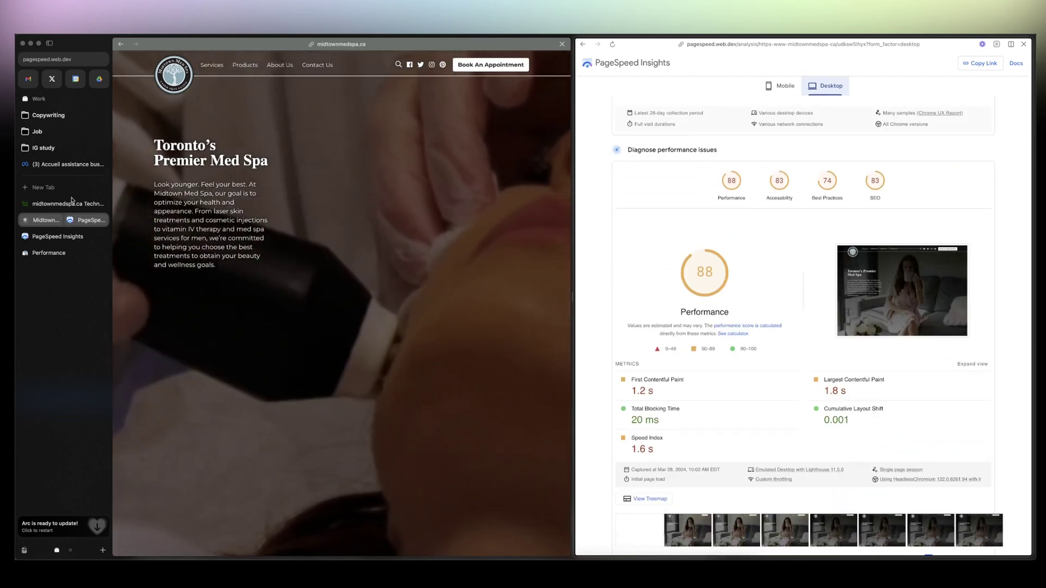
pyautogui.hotkey('ctrl', 'Tab')
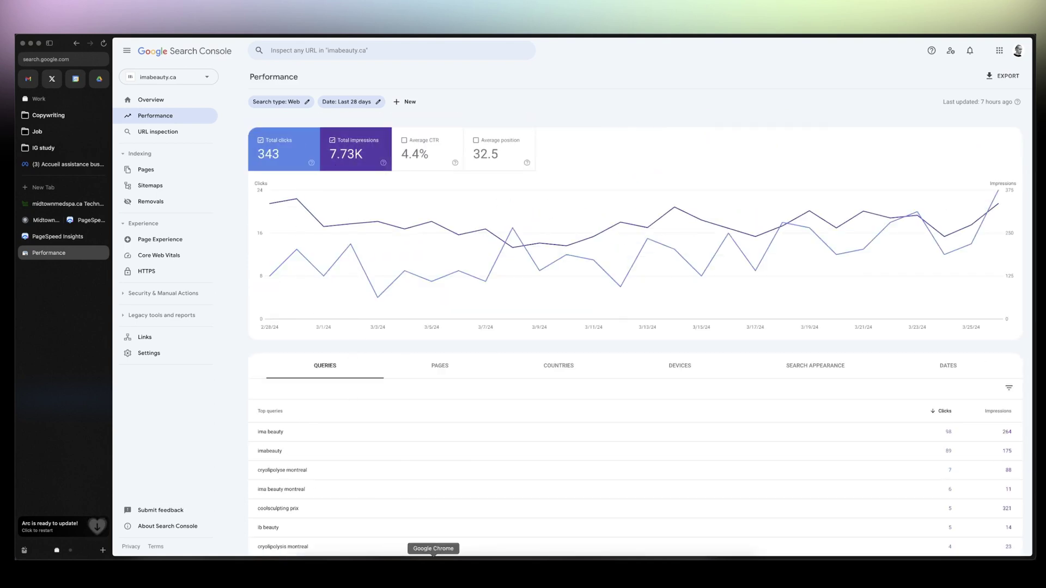
# Switch to the Ima website project in Framer, zooming out to all breakpoints and back to the hero.
pyautogui.click(433, 557)
pyautogui.scroll(5, 748, 298)
pyautogui.hotkey('shift', '1')
pyautogui.hotkey('shift', '0')
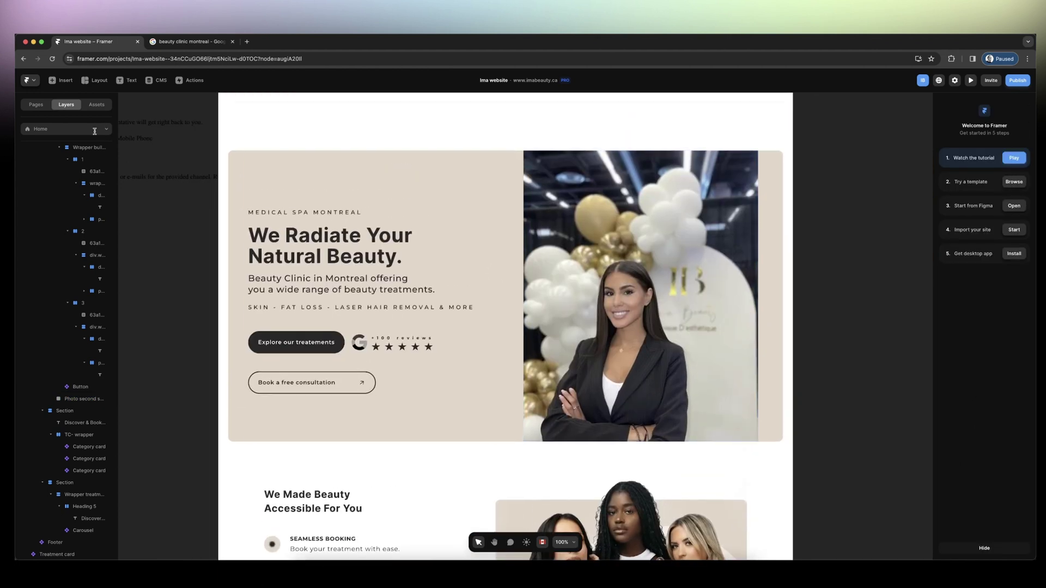
# Open the Home page's Settings from the Pages list to view its SEO title and description.
pyautogui.click(34, 104)
pyautogui.click(104, 143)
pyautogui.click(122, 158)
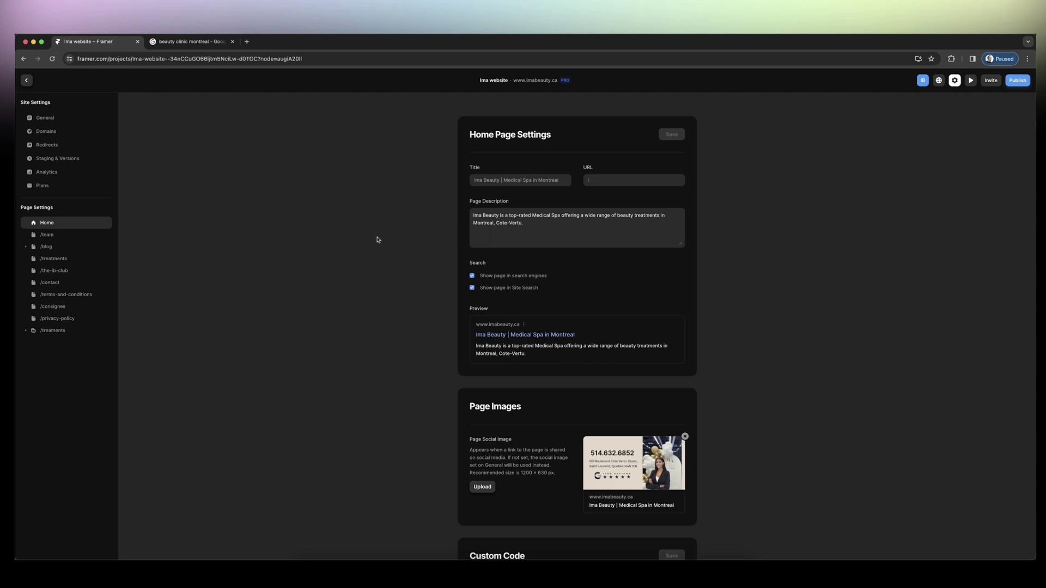
# Search Google for 'medical spa montreal' and scroll through the results.
pyautogui.click(191, 42)
pyautogui.doubleClick(191, 86)
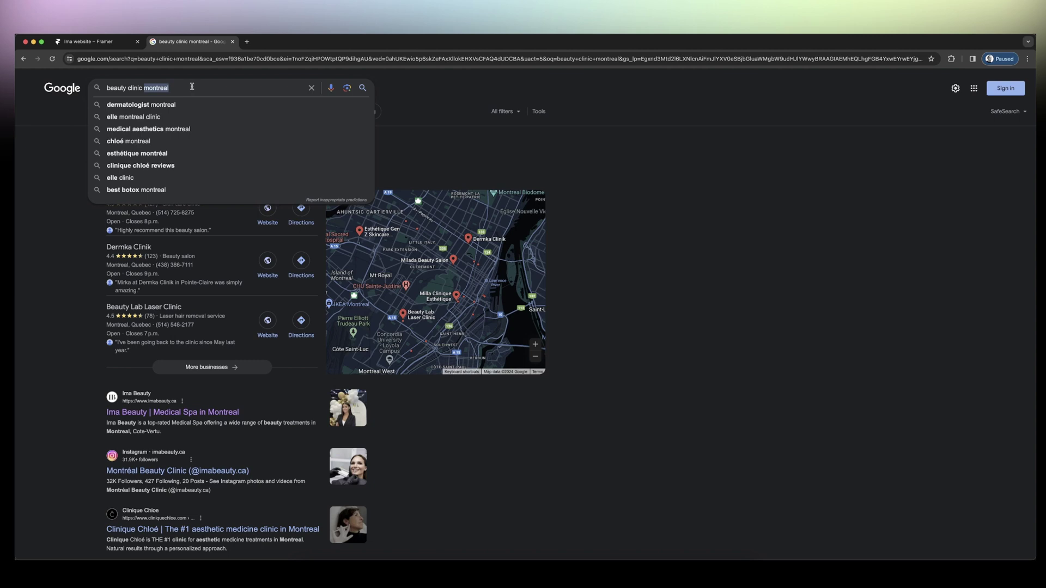
pyautogui.write('medical spa montreal')
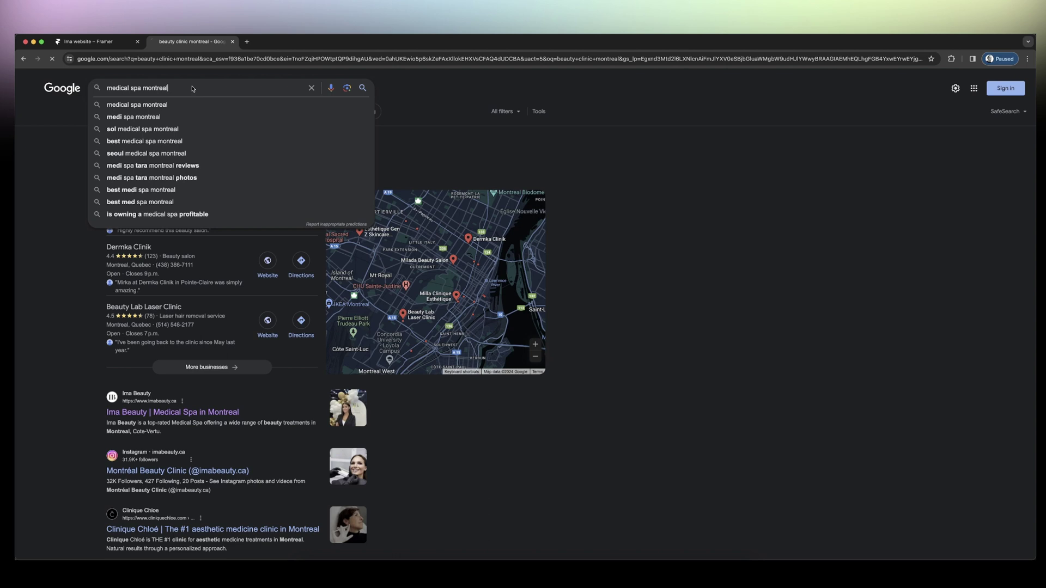
pyautogui.press('Return')
pyautogui.scroll(-15, 291, 282)
pyautogui.scroll(-15, 291, 282)
pyautogui.scroll(-3, 291, 282)
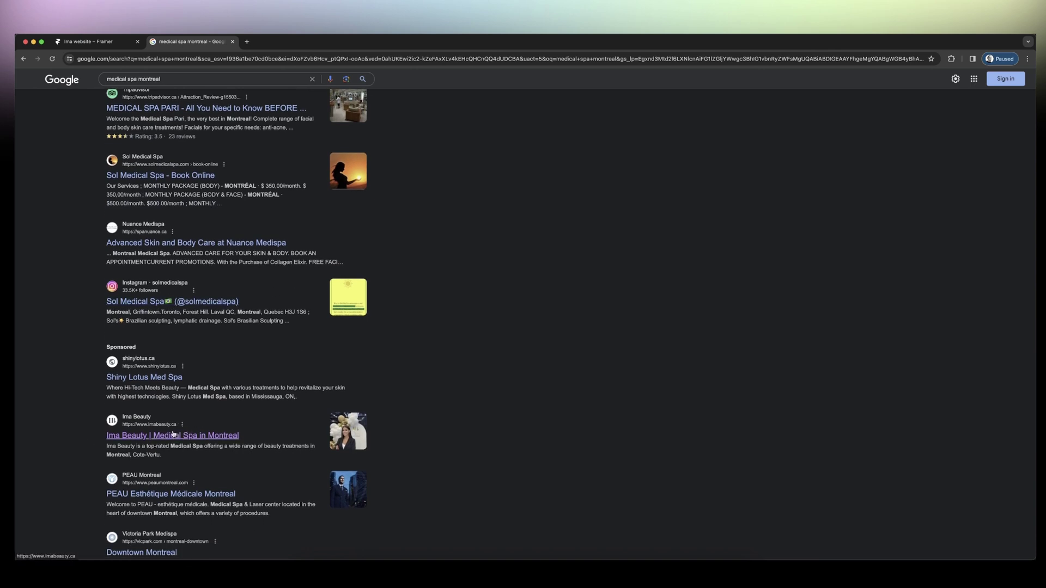
pyautogui.scroll(20, 174, 434)
# Search 'medical spa cote vertu', then start typing 'clinical beauty' as the next query.
pyautogui.click(198, 92)
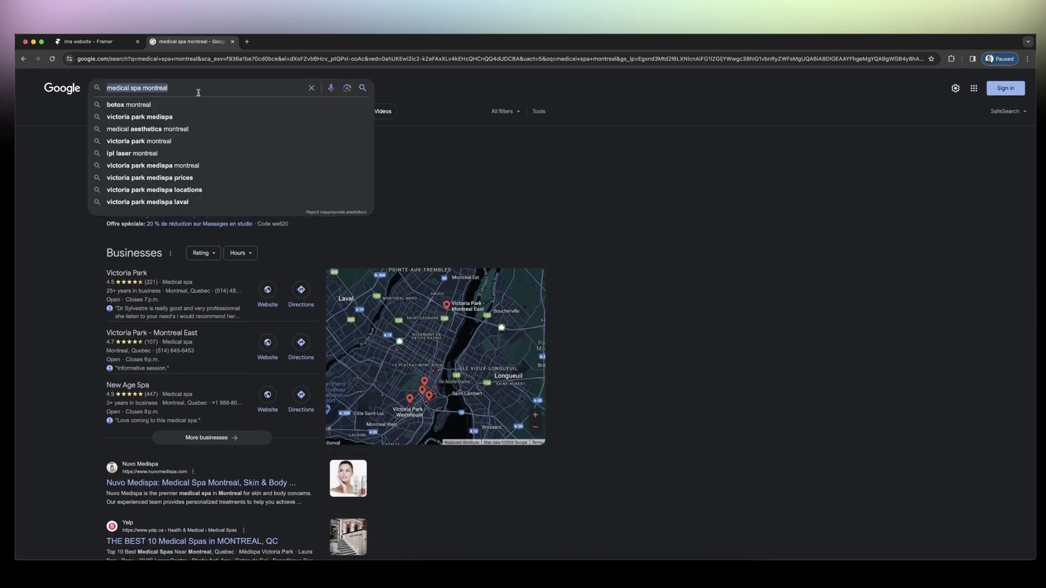
pyautogui.write('medical spa cote vertu')
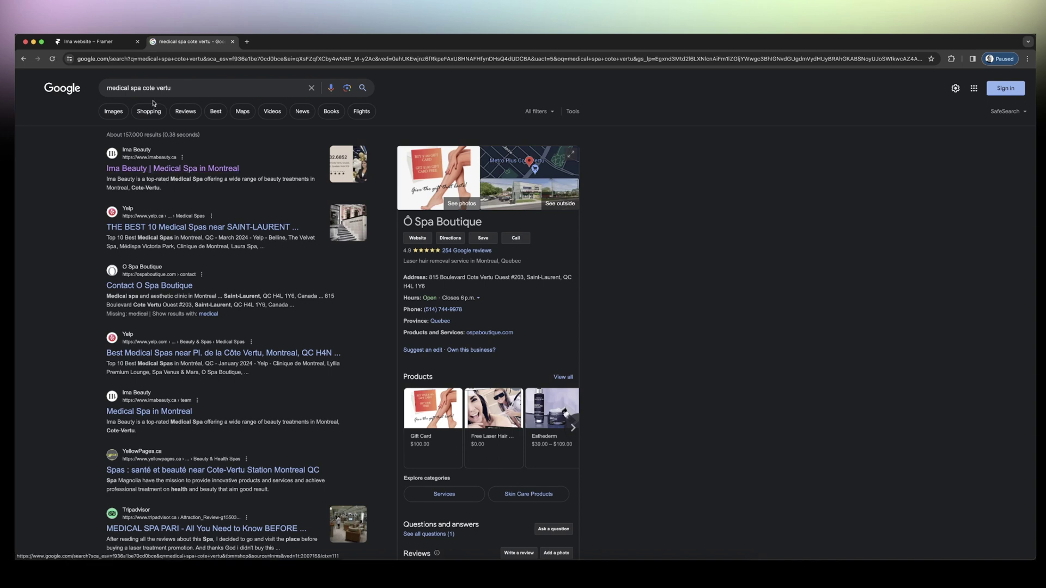
pyautogui.tripleClick(180, 87)
pyautogui.write('clinical')
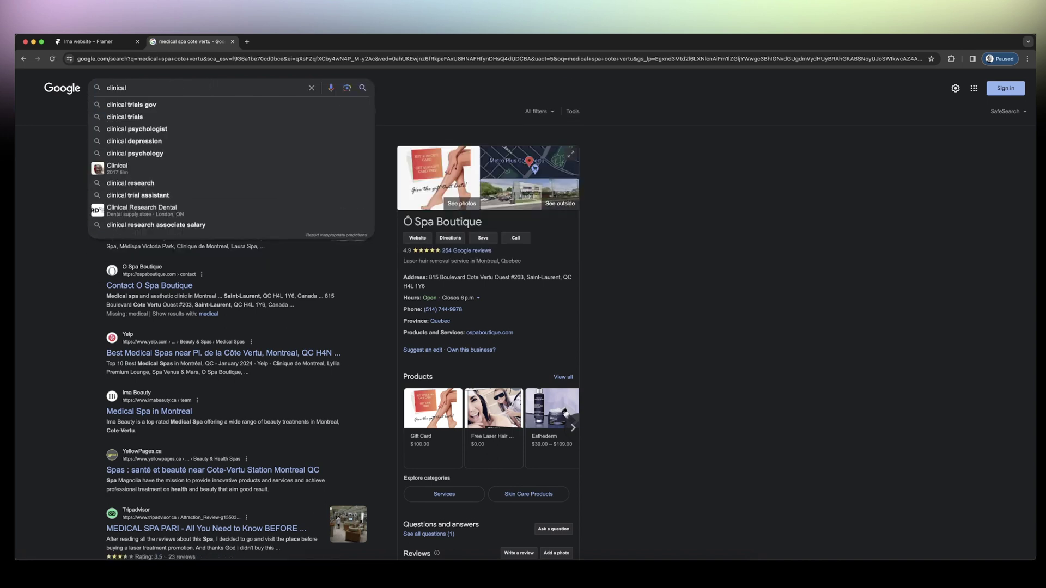
pyautogui.write(' beauty')
# Search Google for 'beauty clinic montreal', then 'cryolipolysis montreal'.
pyautogui.press('super+a')
pyautogui.write('beauty clinic montreal')
pyautogui.press('Return')
pyautogui.write('cryolipo')
pyautogui.press('Down')
pyautogui.press('Return')
# Change the search to 'cryolipolyse montreal'.
pyautogui.doubleClick(131, 88)
pyautogui.write('crylip')
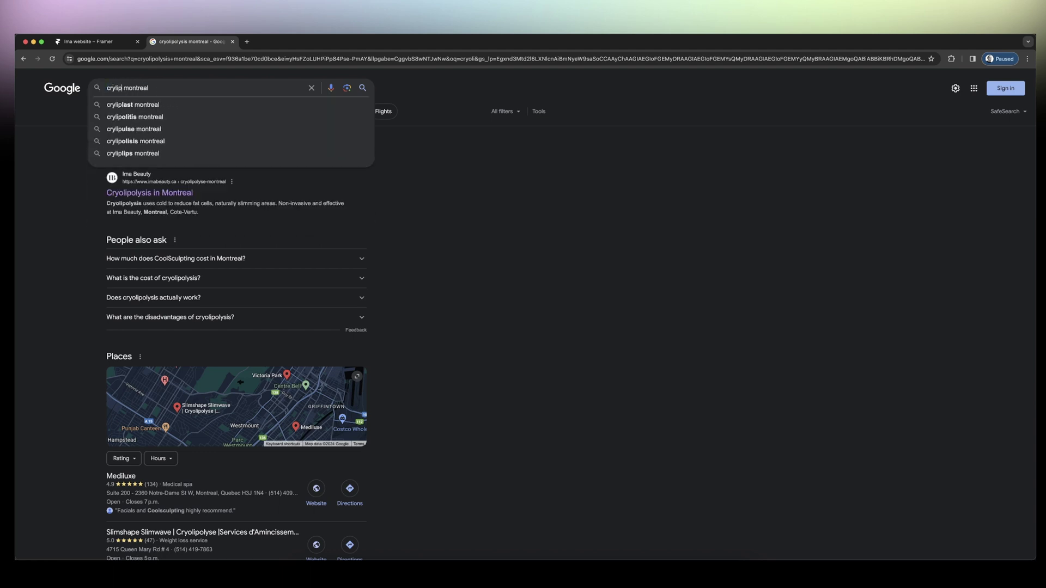
pyautogui.press('BackSpace')
pyautogui.press('BackSpace')
pyautogui.press('BackSpace')
pyautogui.write('op')
pyautogui.press('BackSpace')
pyautogui.write('l')
pyautogui.press('Down')
pyautogui.press('Return')
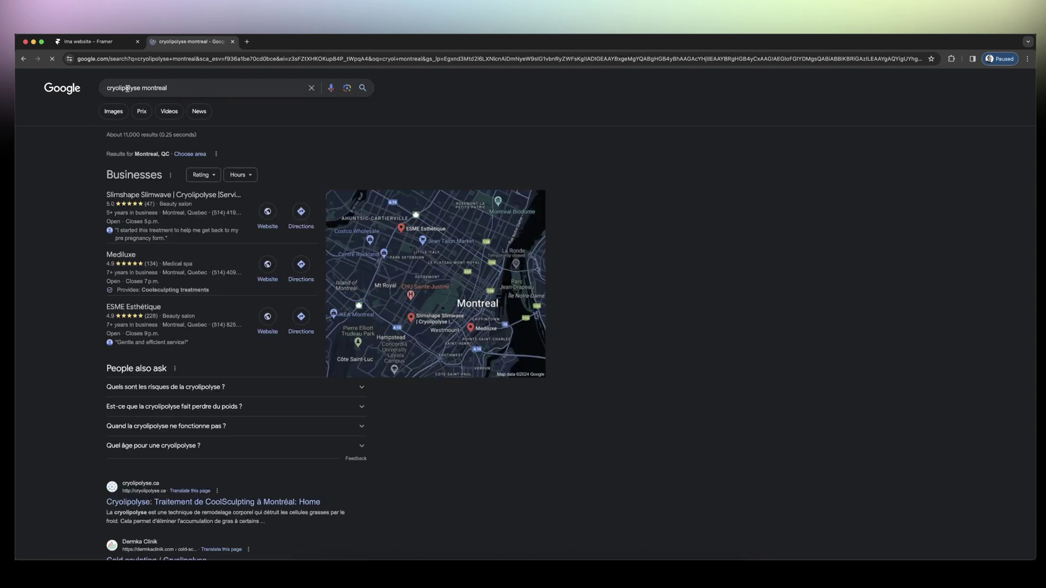
# Scroll through the cryolipolyse montreal results, then return to Framer's Home Page Settings.
pyautogui.scroll(-3, 276, 254)
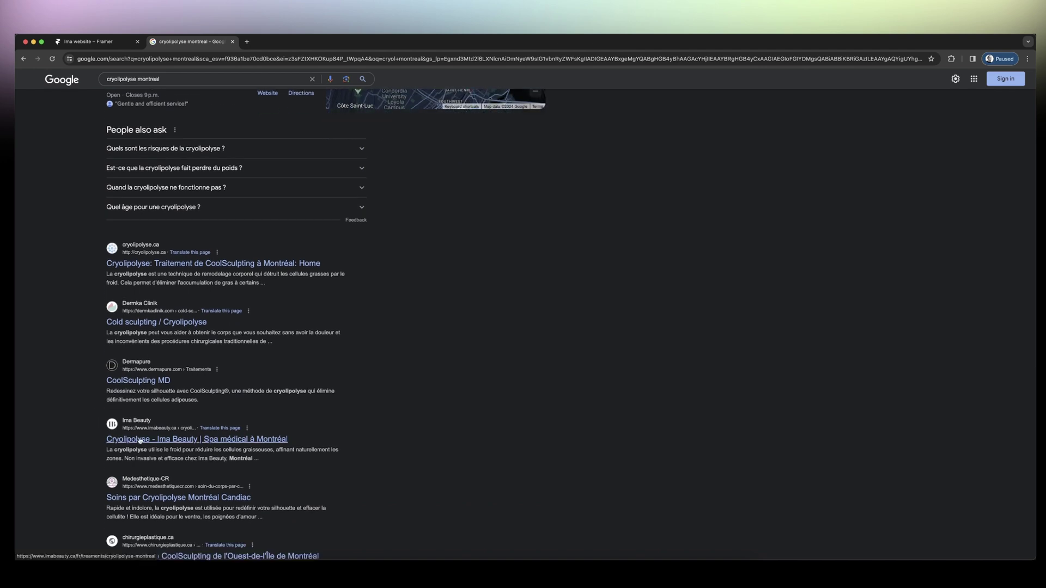
pyautogui.scroll(-4, 218, 403)
pyautogui.scroll(1, 218, 404)
pyautogui.scroll(-8, 218, 404)
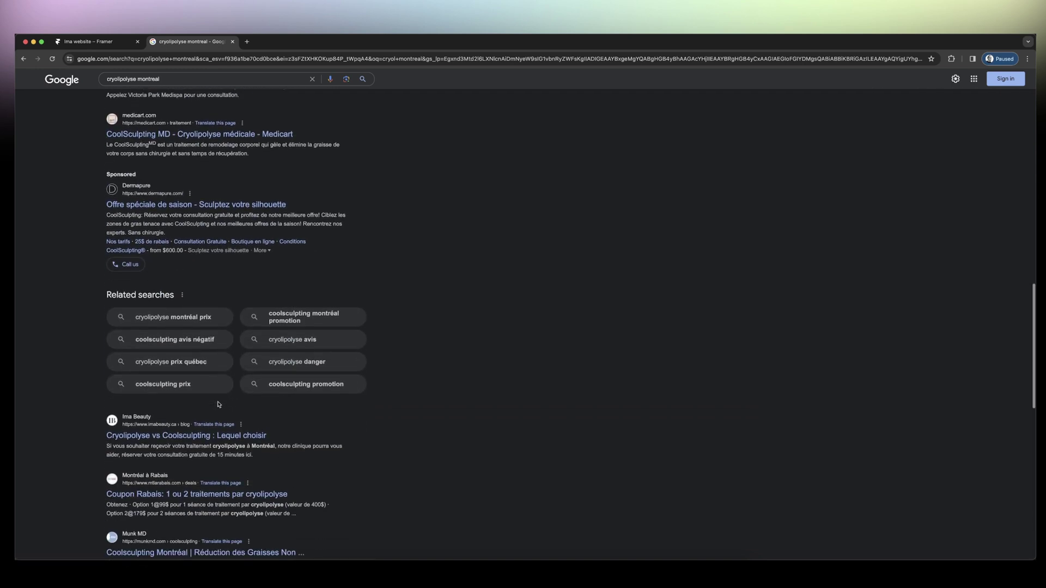
pyautogui.scroll(7, 218, 404)
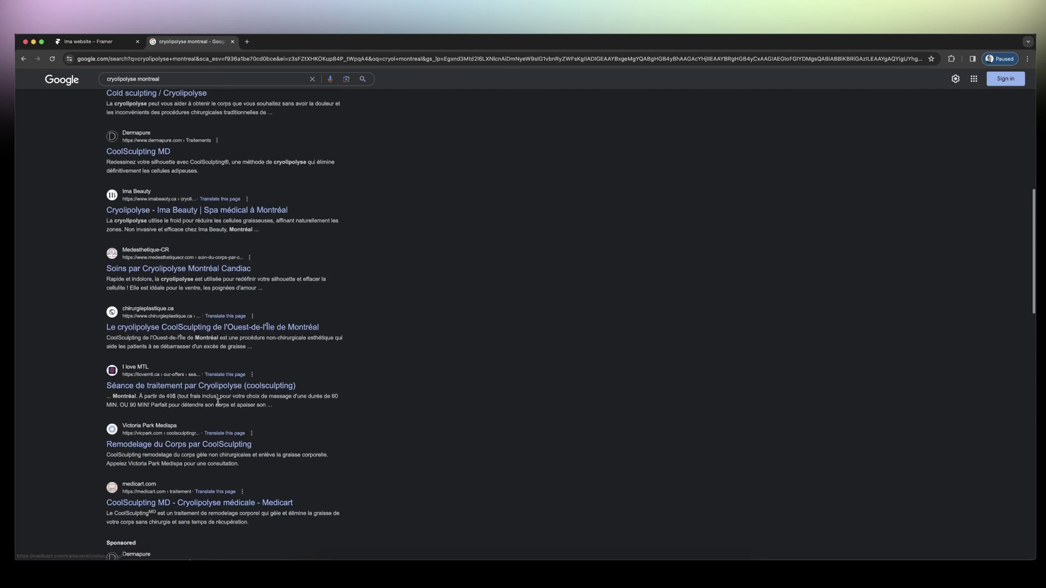
pyautogui.scroll(-8, 217, 404)
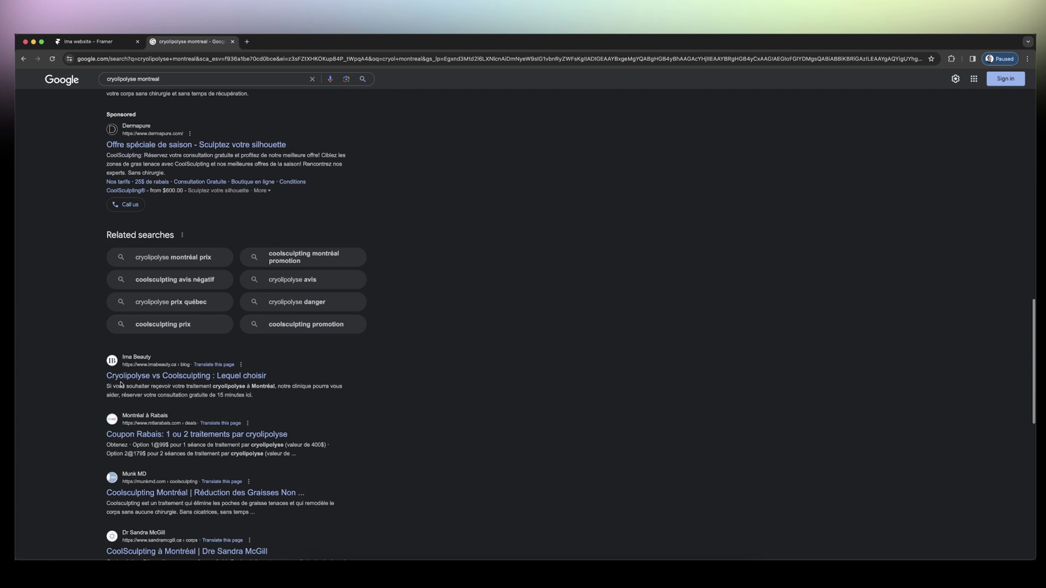
pyautogui.scroll(15, 154, 381)
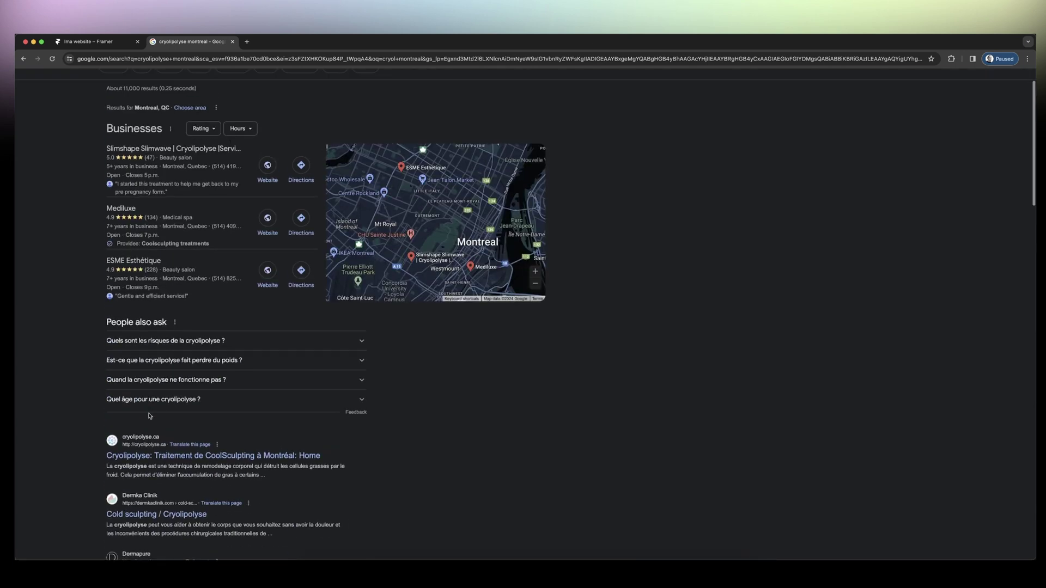
pyautogui.click(109, 42)
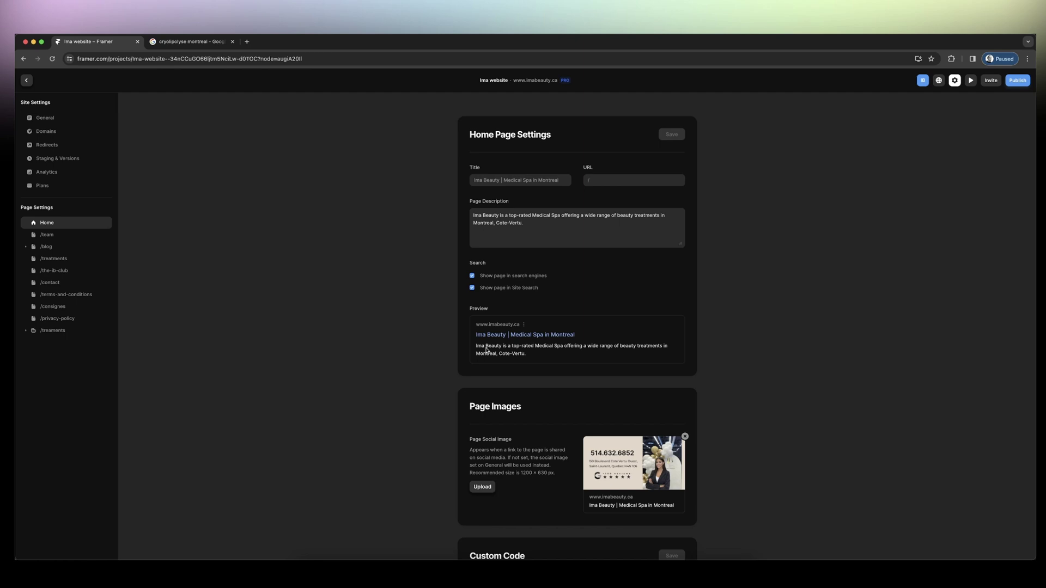
# Leave the Home page description unedited, exit settings to the canvas, and open then close the main menu.
pyautogui.click(520, 199)
pyautogui.click(468, 201)
pyautogui.click(26, 81)
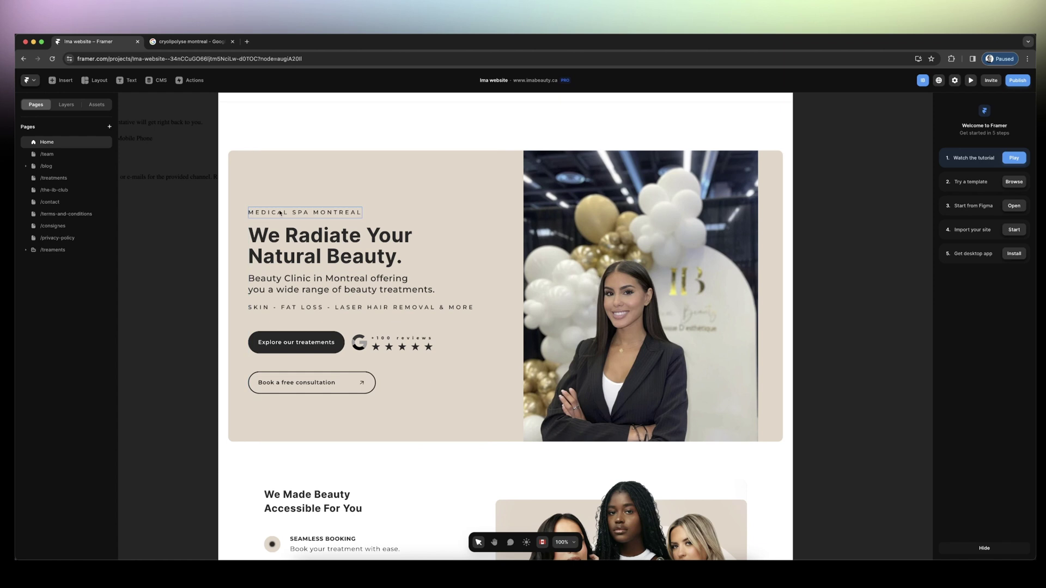
pyautogui.click(37, 83)
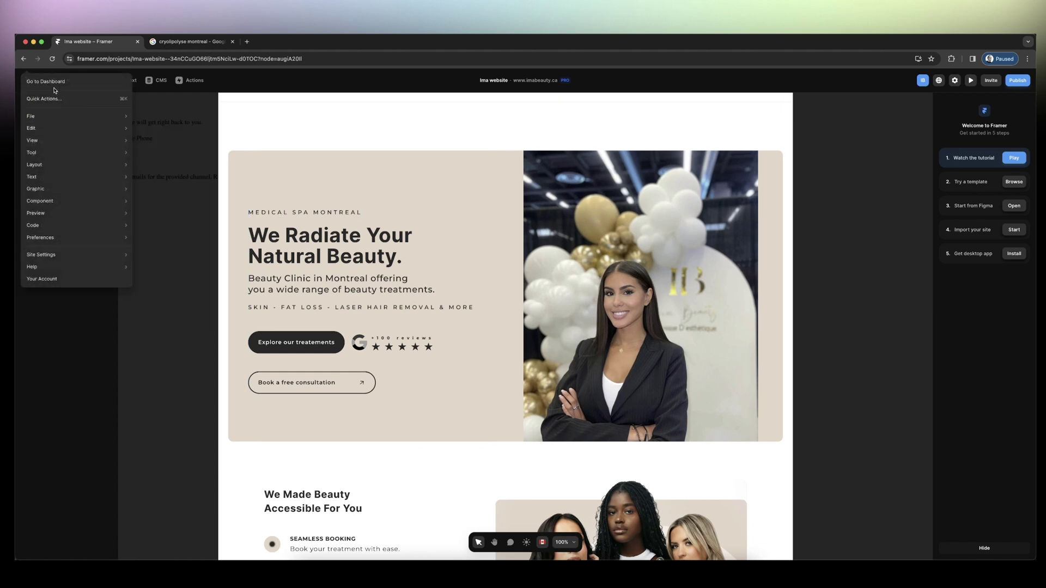
pyautogui.click(170, 112)
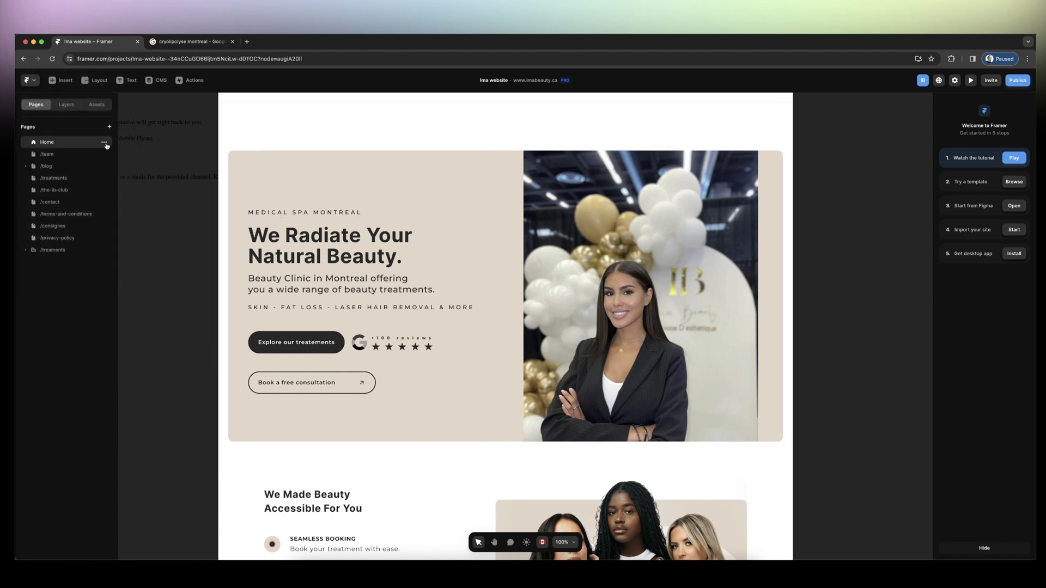
# Open the Home page's settings and put the caret in its page title.
pyautogui.click(104, 142)
pyautogui.click(121, 154)
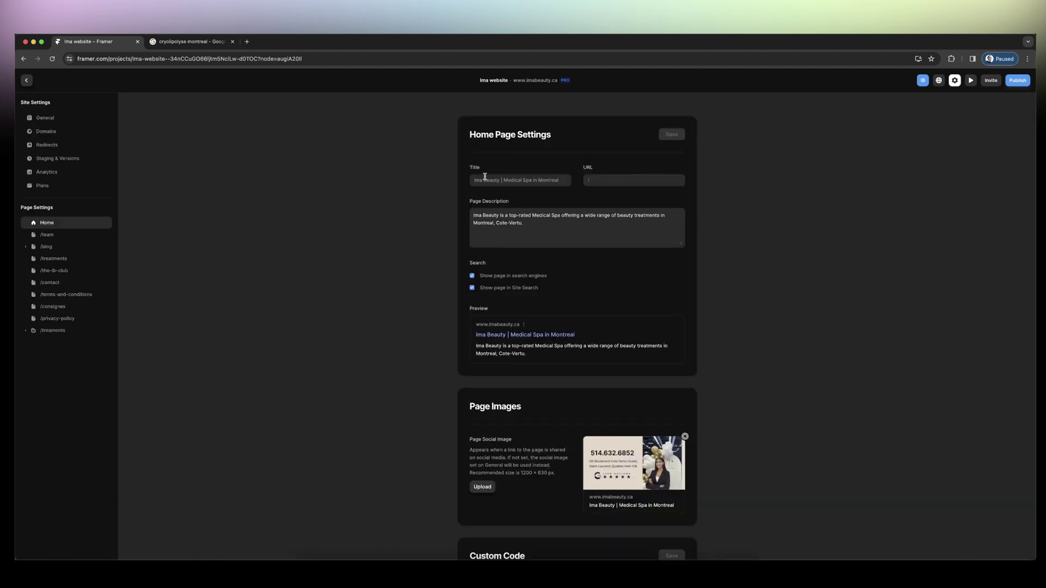
pyautogui.click(491, 179)
# Inspect the General Site Title and the 'top-rated' Site Description, then return to the Google results.
pyautogui.click(44, 118)
pyautogui.click(485, 181)
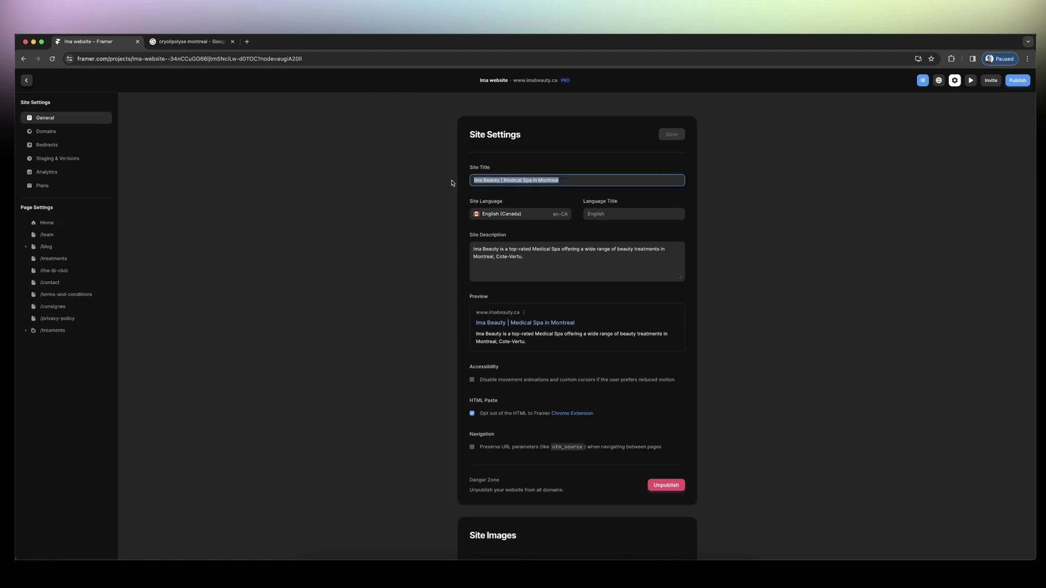
pyautogui.click(575, 181)
pyautogui.moveTo(473, 249); pyautogui.dragTo(444, 250)
pyautogui.click(499, 254)
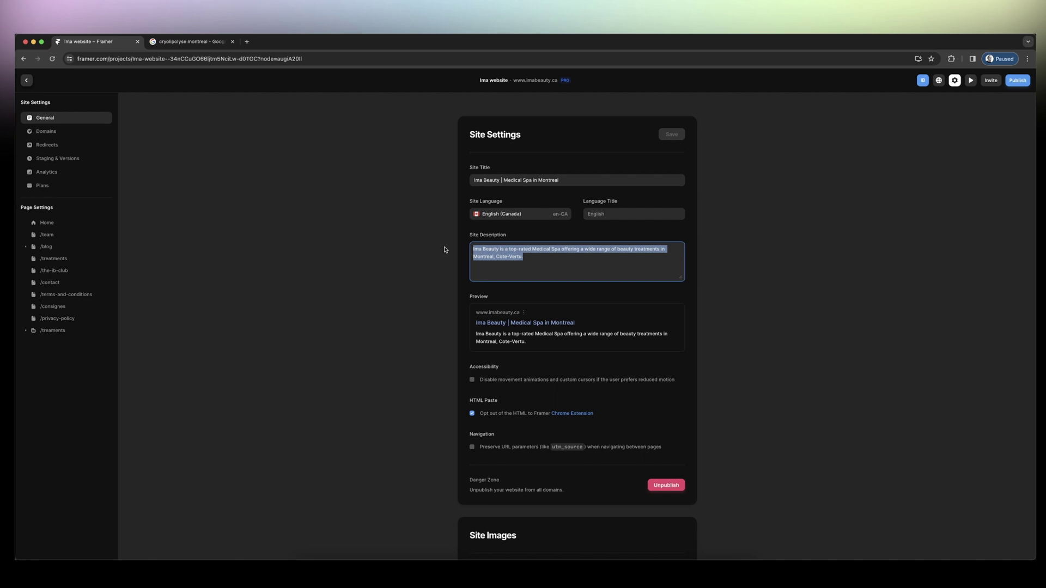
pyautogui.click(531, 249)
pyautogui.moveTo(511, 249); pyautogui.dragTo(469, 247)
pyautogui.click(191, 41)
# Search Google for 'top-rated medical spa montreal' and look for 'imab' on the results page.
pyautogui.scroll(2, 178, 105)
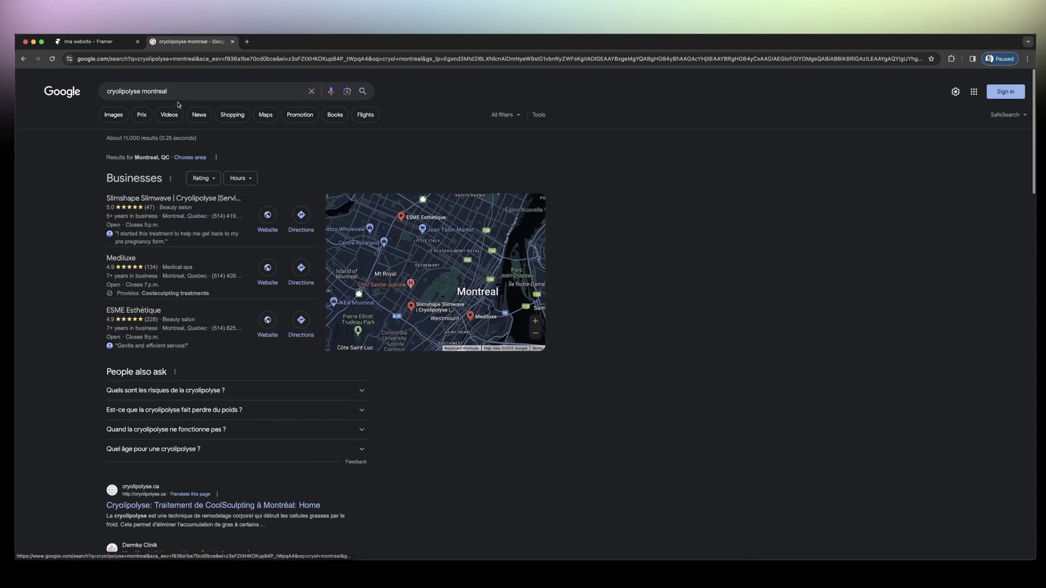
pyautogui.click(179, 90)
pyautogui.hotkey('ctrl', 'a')
pyautogui.write('top')
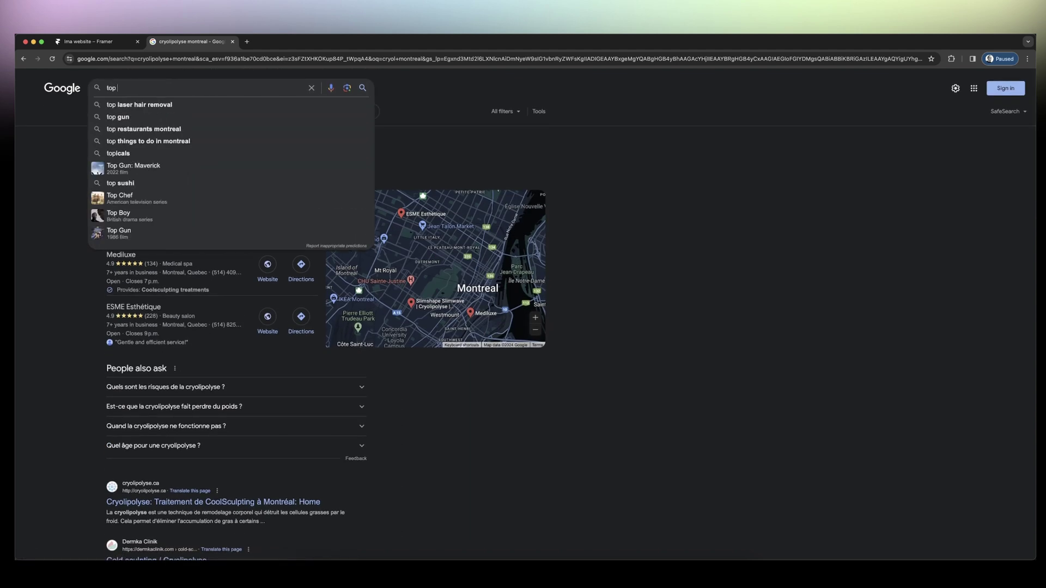
pyautogui.write('-rated medical spa montreal')
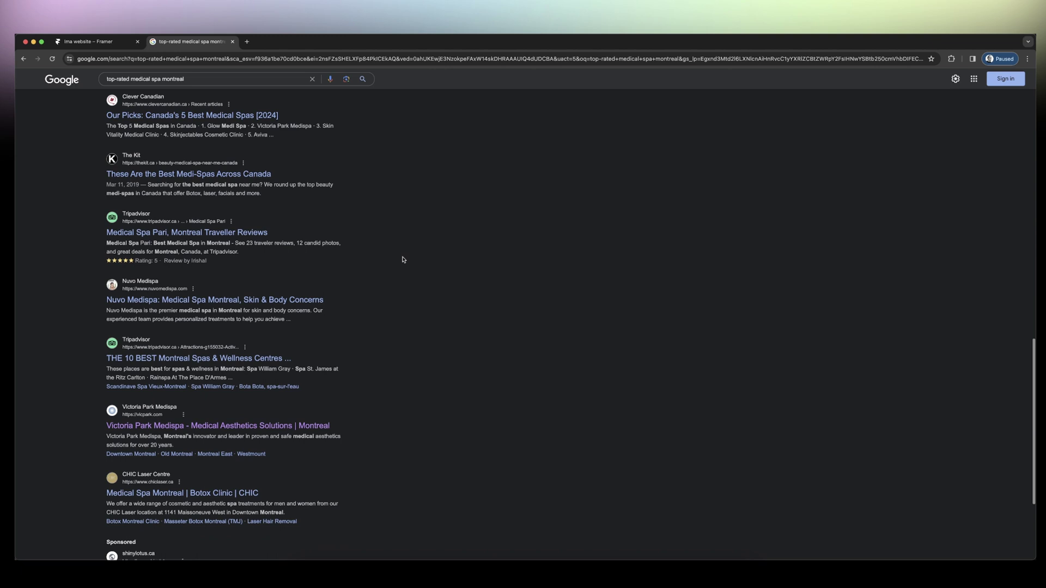
pyautogui.scroll(-7, 403, 259)
pyautogui.scroll(-4, 403, 259)
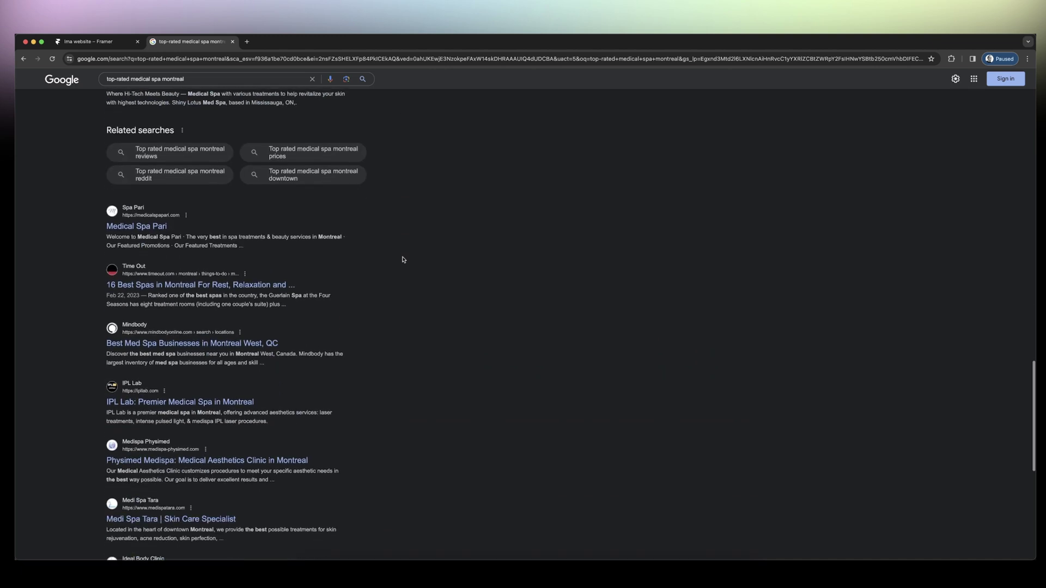
pyautogui.press('super+f')
pyautogui.write('imabeauty')
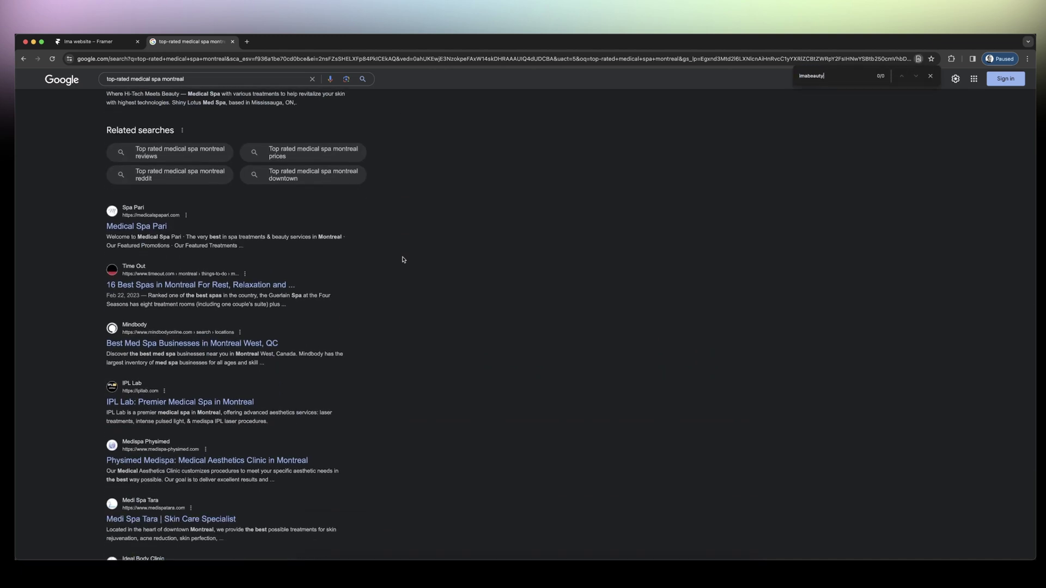
pyautogui.scroll(-15, 403, 264)
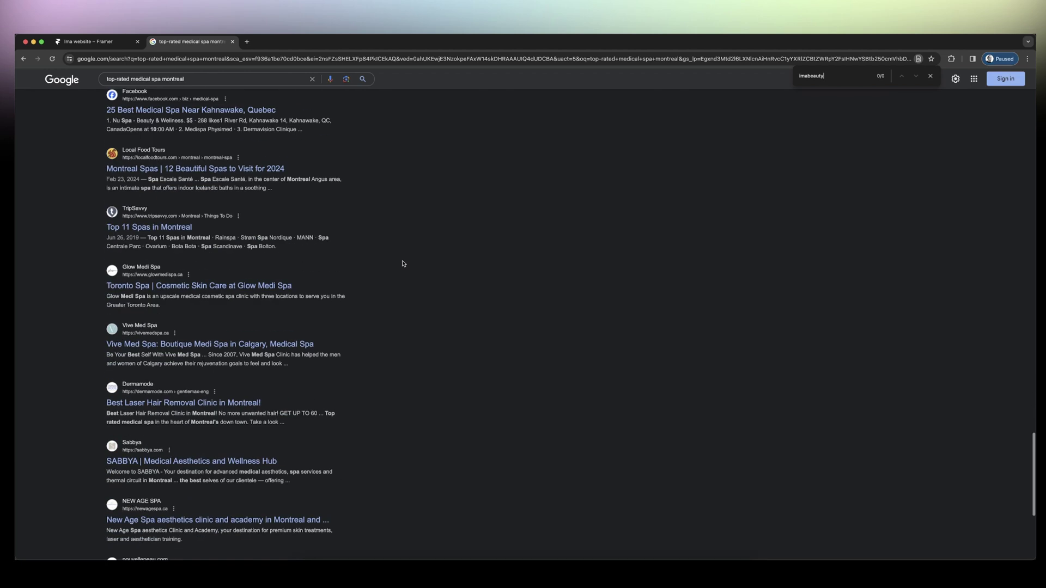
pyautogui.scroll(-12, 404, 263)
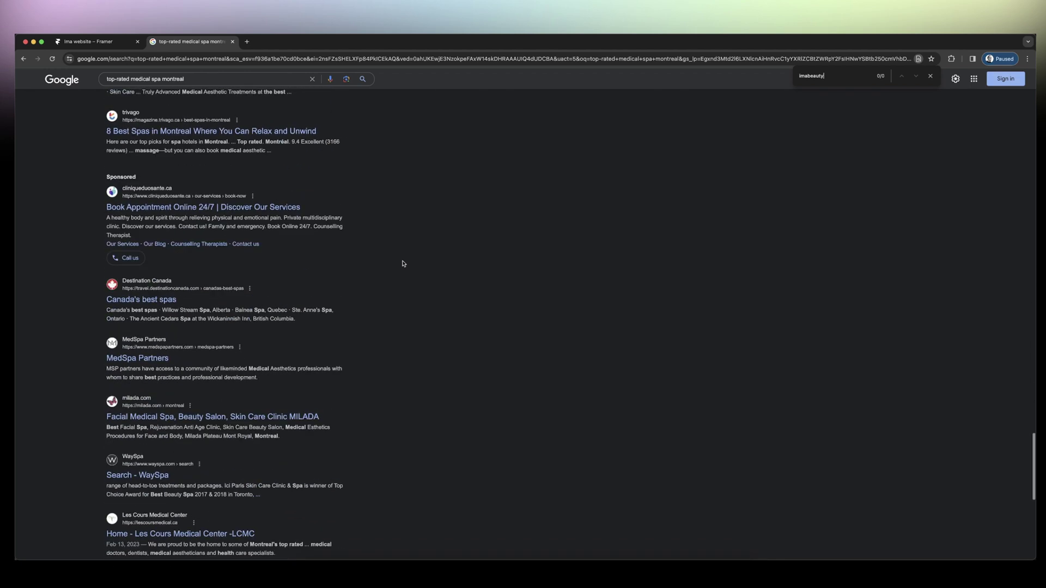
pyautogui.scroll(-12, 404, 264)
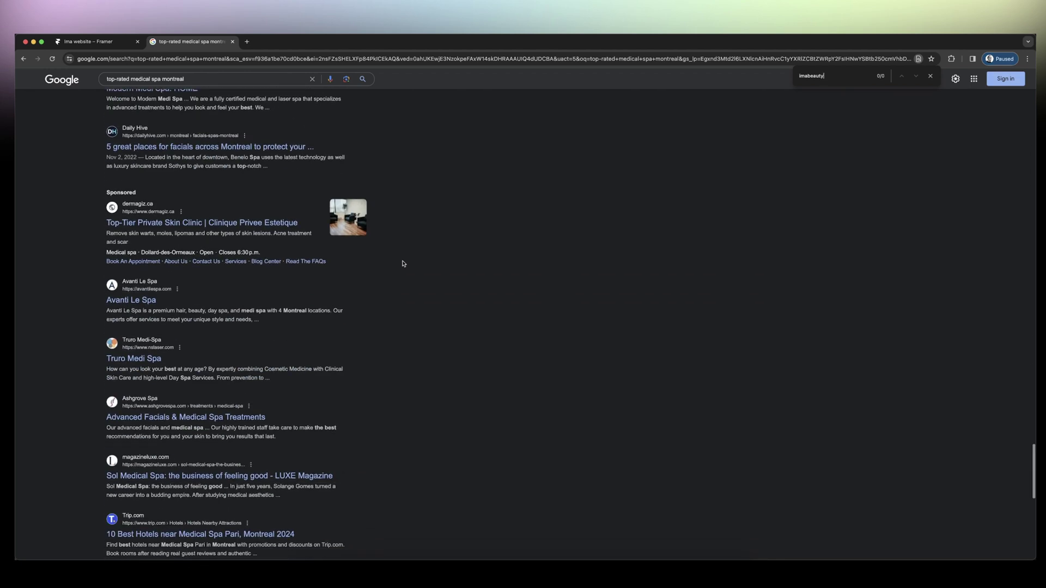
pyautogui.press('super+f')
# Rerun the search as 'top rated medical spa montreal' and scroll down to the Ima Beauty result.
pyautogui.click(116, 81)
pyautogui.press('BackSpace')
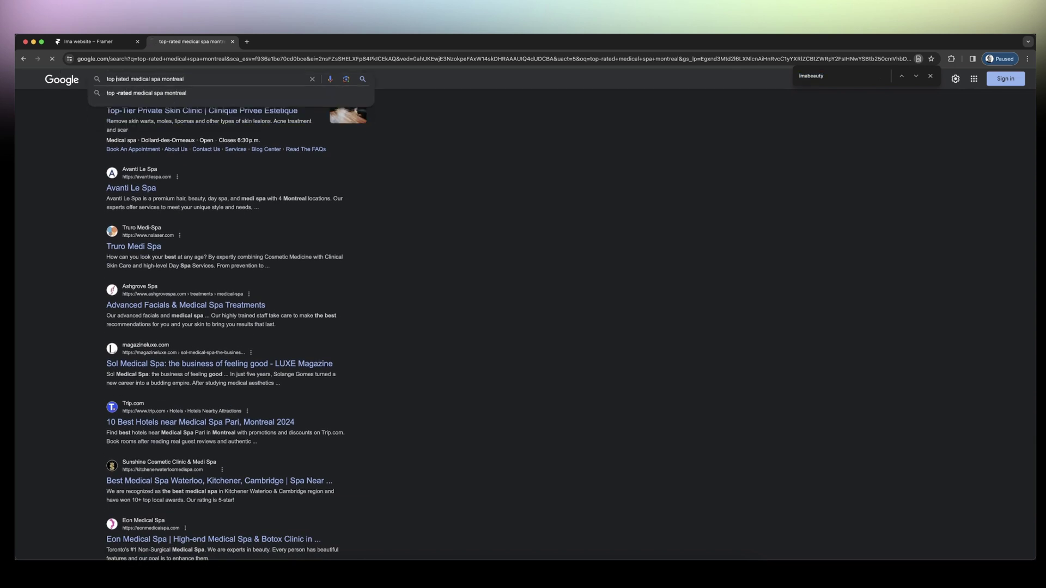
pyautogui.press('Return')
pyautogui.scroll(-5, 349, 265)
pyautogui.press('super+f')
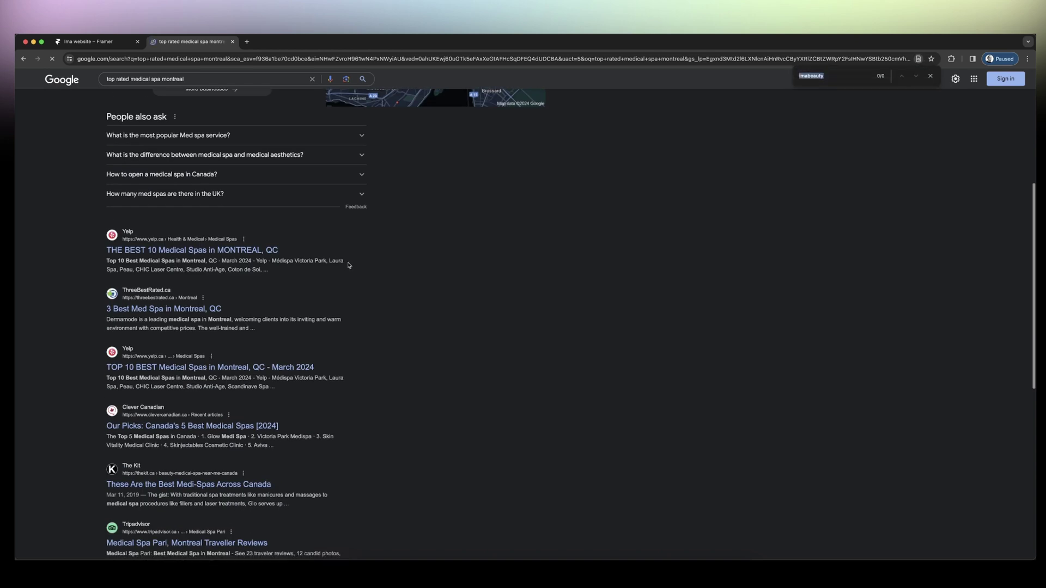
pyautogui.scroll(-8, 349, 265)
pyautogui.scroll(-10, 349, 266)
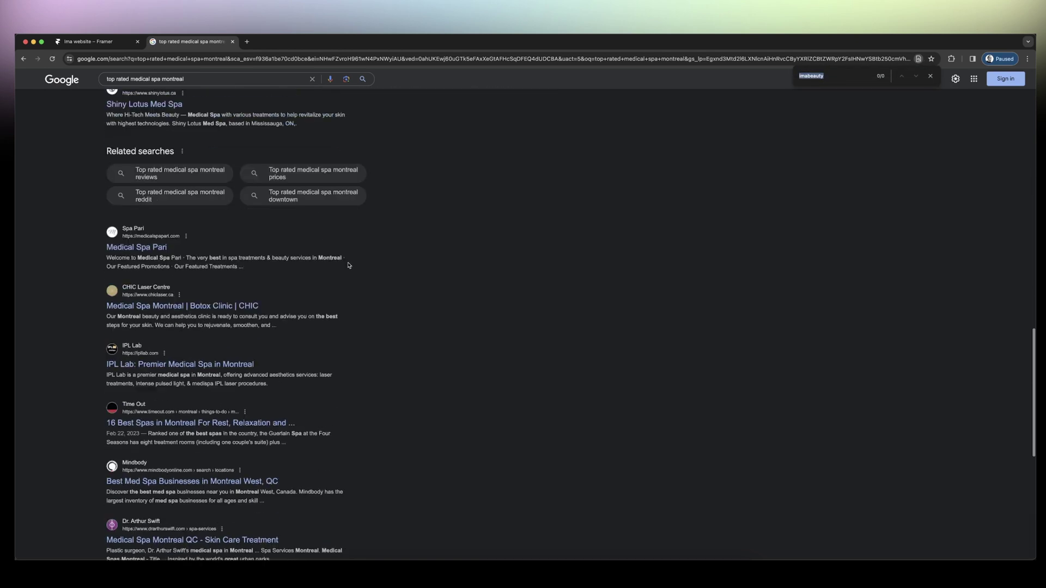
pyautogui.scroll(-15, 349, 266)
pyautogui.scroll(-15, 349, 266)
pyautogui.scroll(-15, 349, 265)
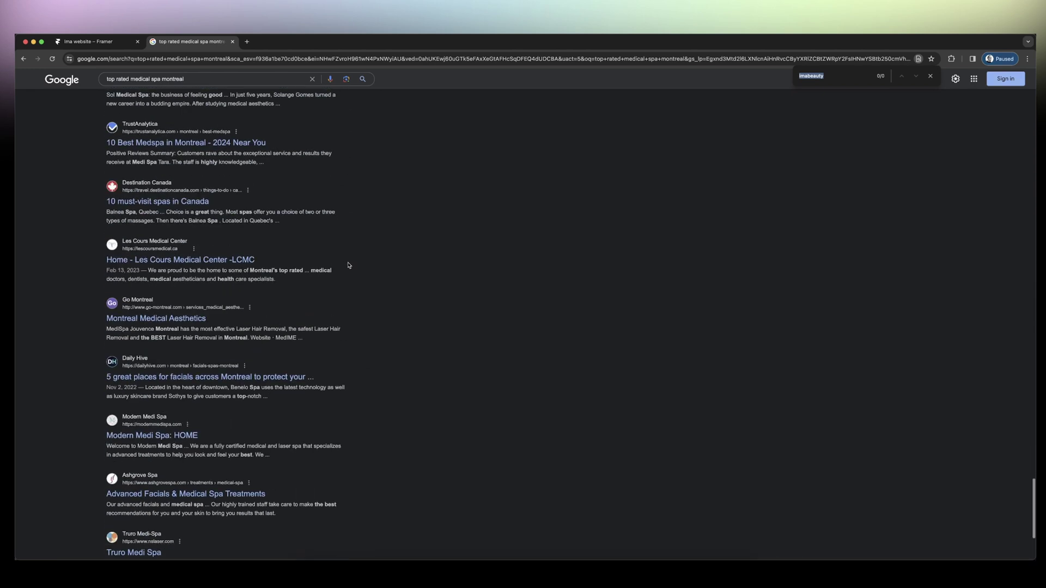
pyautogui.scroll(-15, 349, 266)
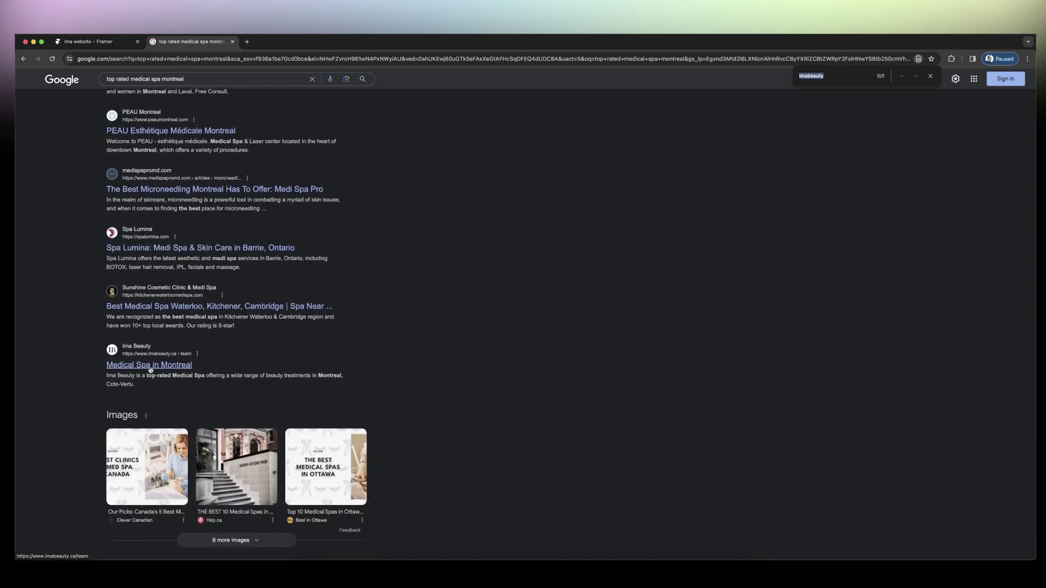
# Highlight 'top-rated' in the Ima Beauty result's snippet.
pyautogui.moveTo(146, 377); pyautogui.dragTo(158, 377)
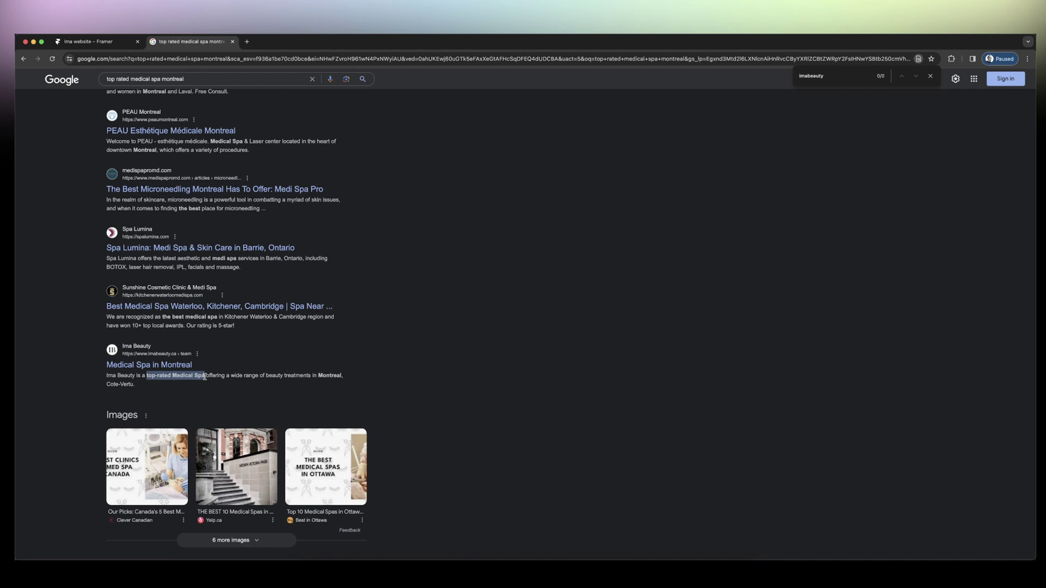
pyautogui.scroll(15, 244, 342)
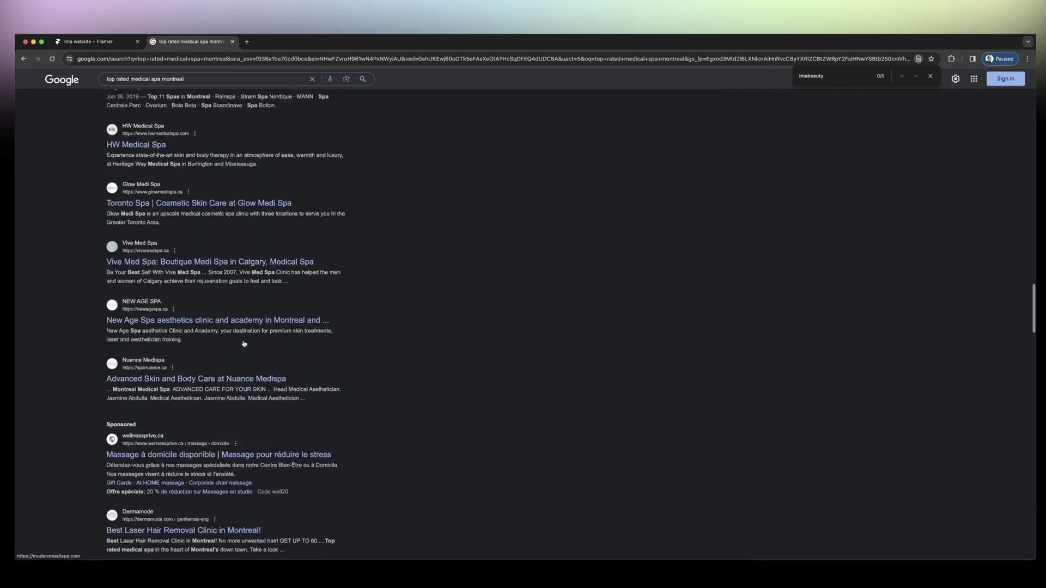
pyautogui.scroll(15, 244, 342)
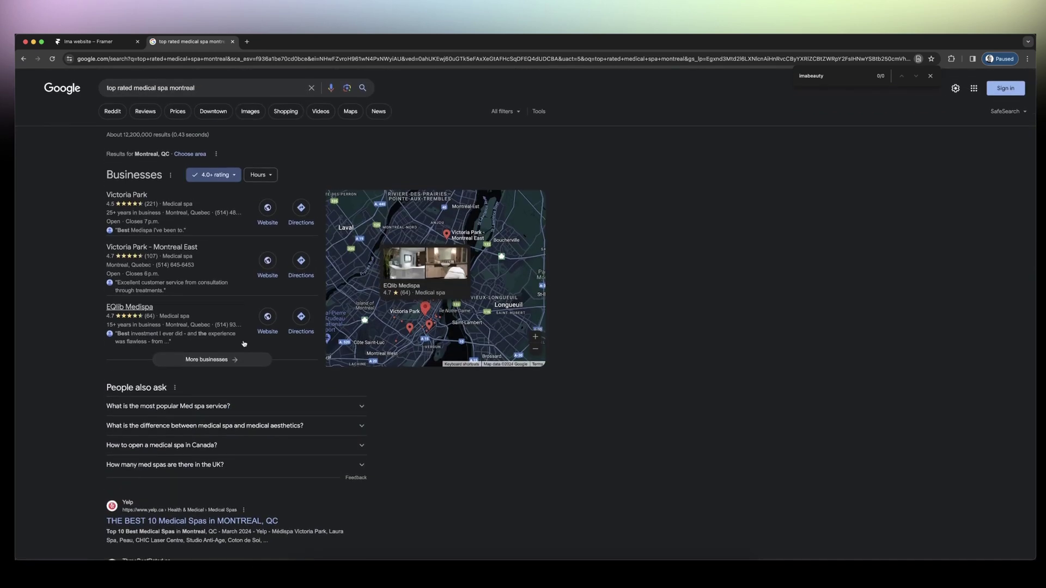
pyautogui.scroll(-10, 300, 412)
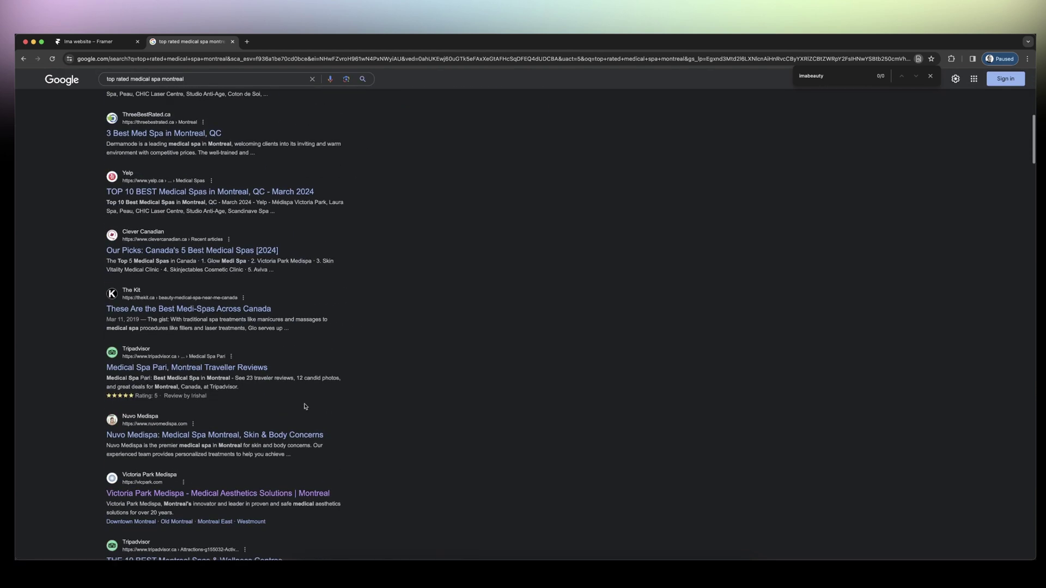
pyautogui.scroll(8, 186, 185)
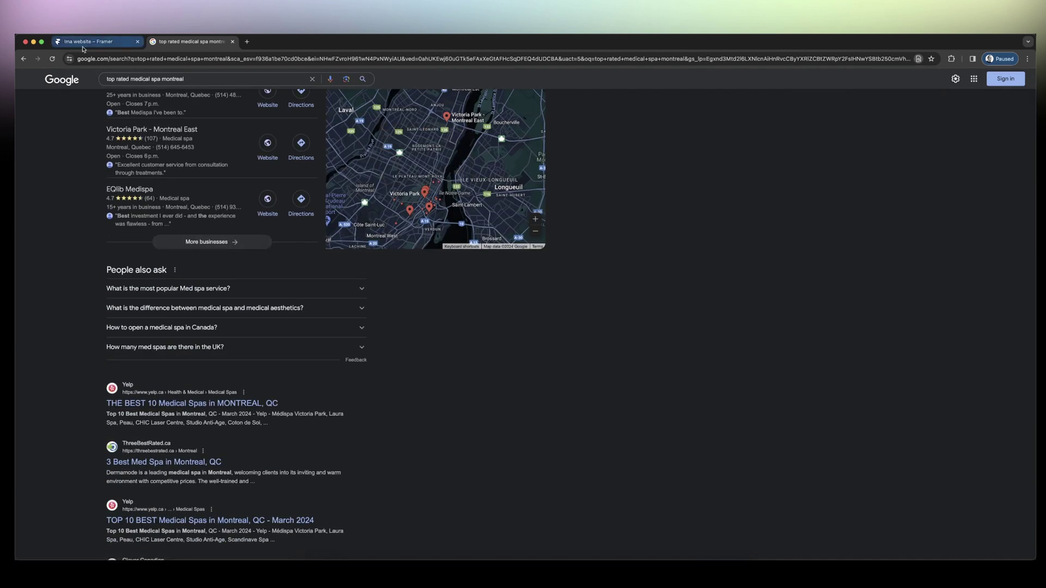
# Back in Framer, review the Home page settings' SEO title, meta description and social image.
pyautogui.click(84, 42)
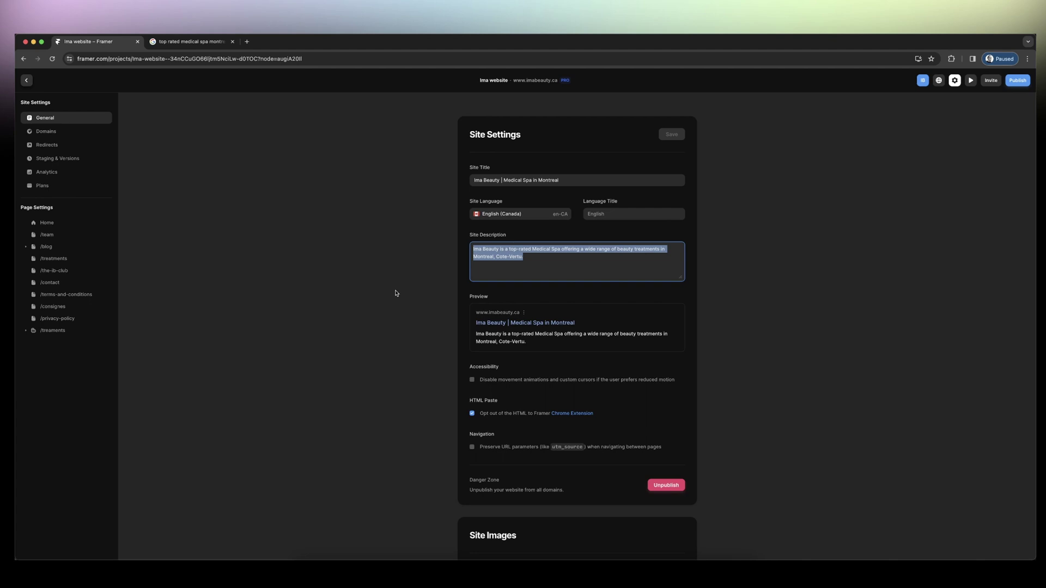
pyautogui.click(416, 297)
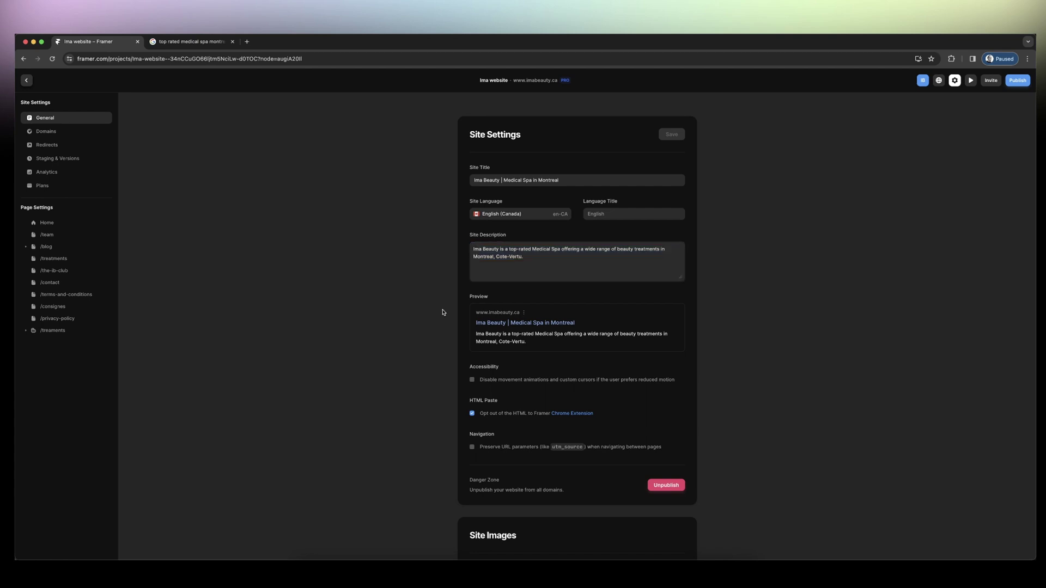
pyautogui.click(59, 227)
pyautogui.scroll(-4, 555, 276)
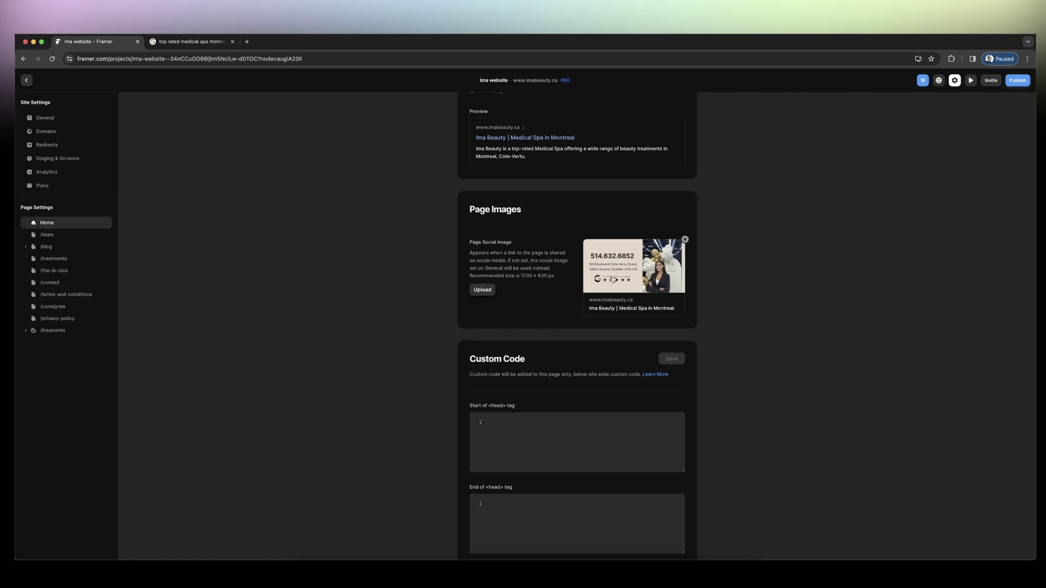
pyautogui.scroll(-4, 530, 270)
pyautogui.scroll(8, 532, 271)
pyautogui.click(26, 80)
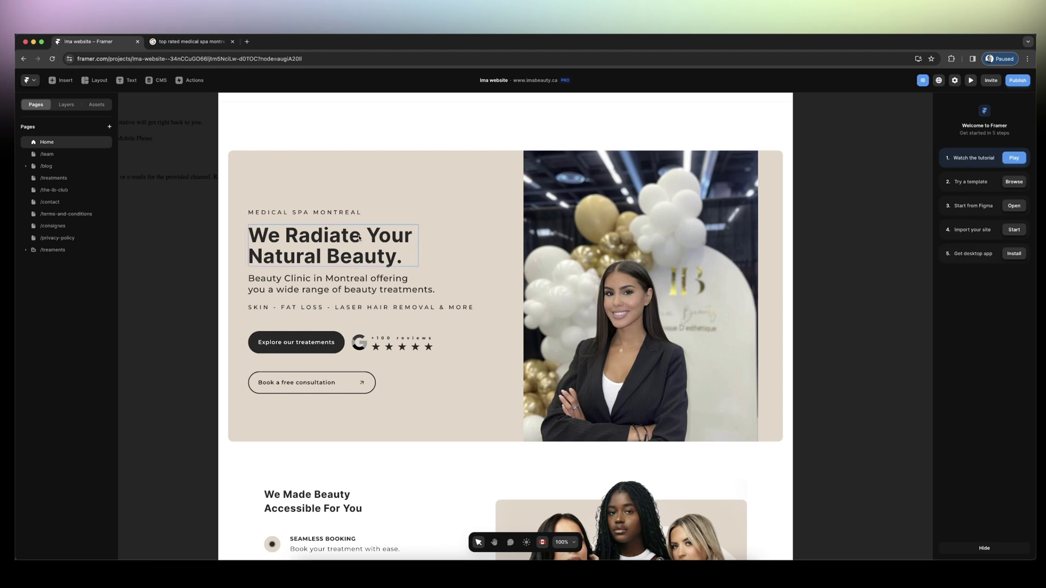
pyautogui.click(287, 214)
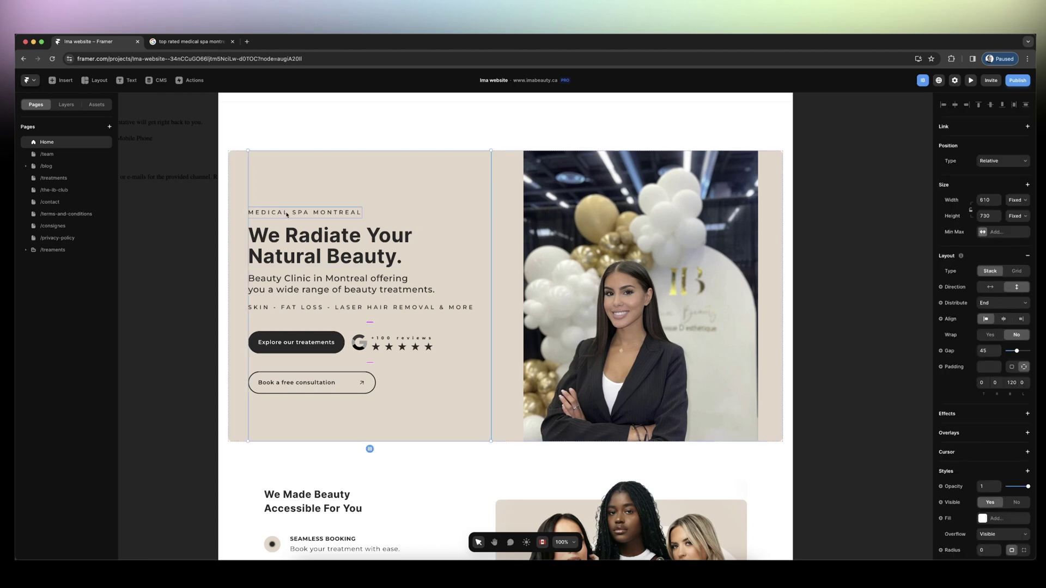
pyautogui.scroll(3, 349, 256)
pyautogui.scroll(-3, 353, 260)
pyautogui.click(333, 219)
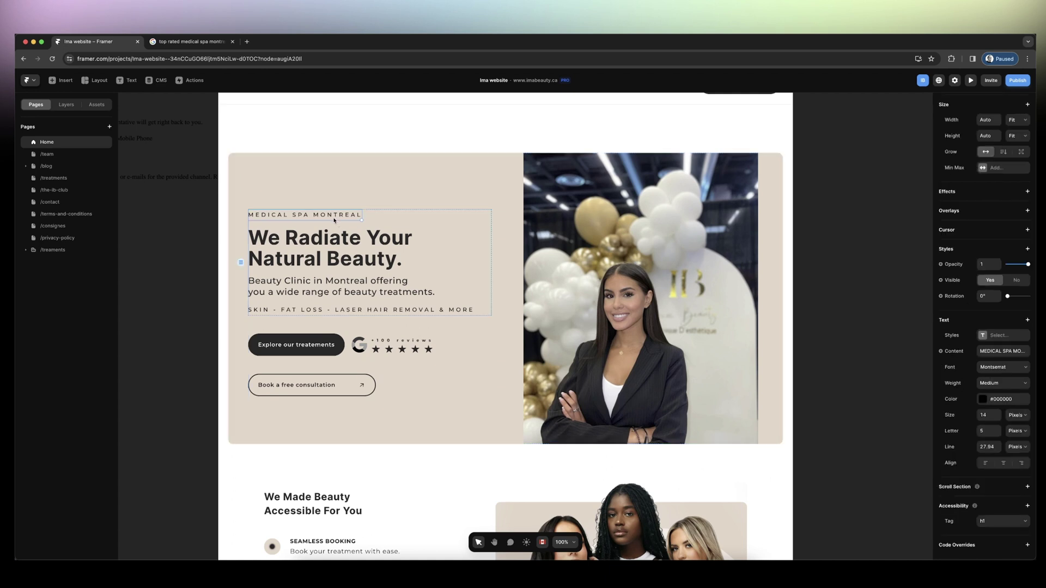
pyautogui.scroll(3, 310, 217)
pyautogui.scroll(-3, 281, 212)
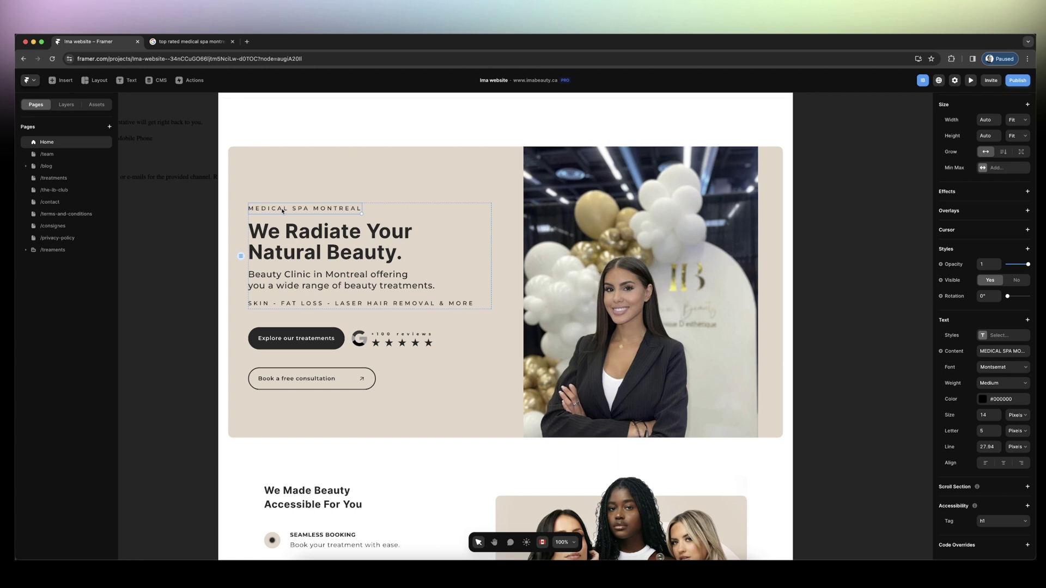
pyautogui.doubleClick(280, 211)
pyautogui.press('Escape')
pyautogui.click(991, 524)
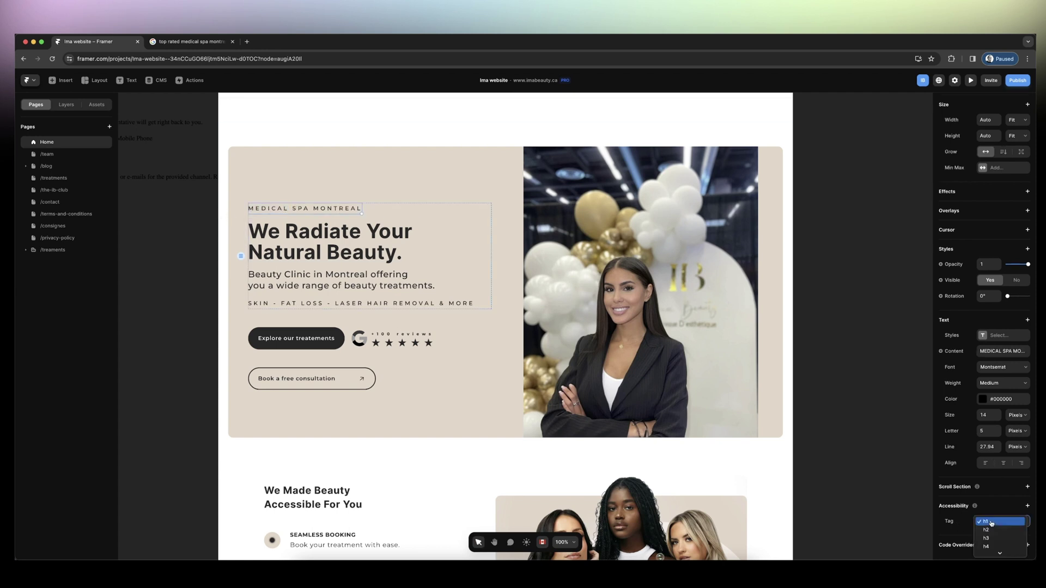
pyautogui.click(949, 524)
pyautogui.click(991, 523)
pyautogui.click(911, 523)
pyautogui.click(331, 247)
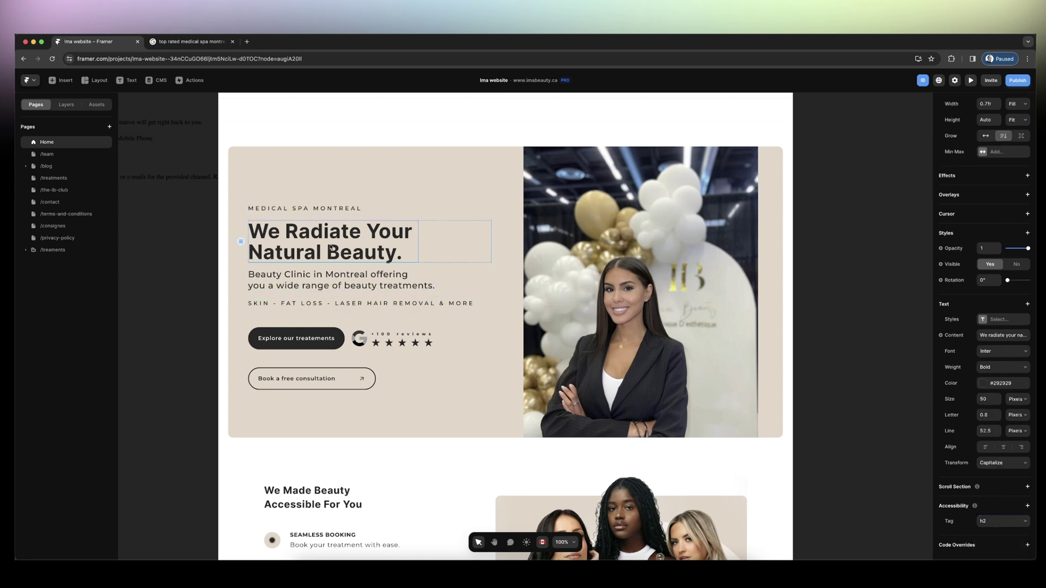
pyautogui.click(384, 284)
pyautogui.click(313, 304)
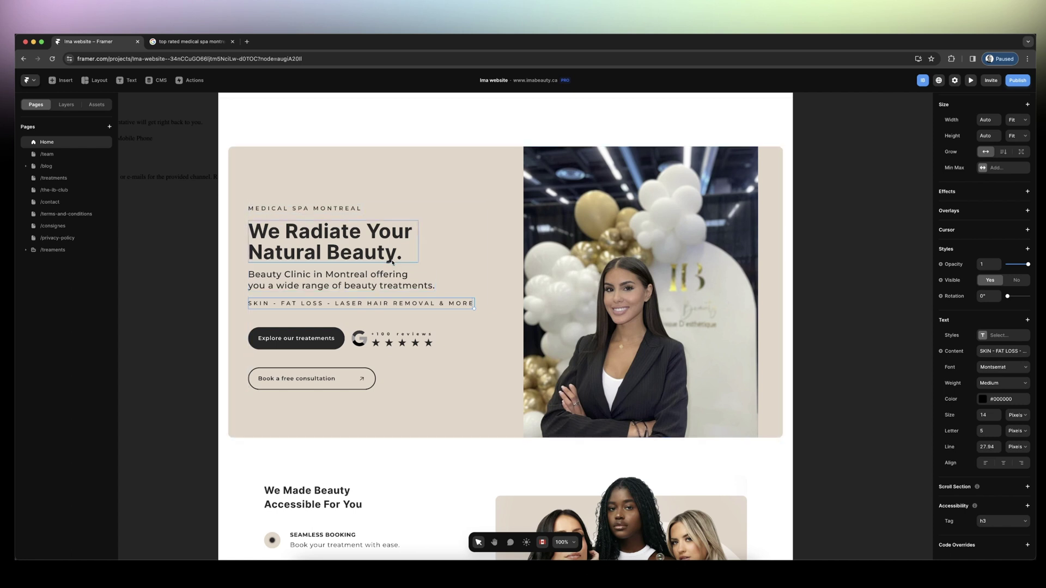
pyautogui.click(104, 142)
pyautogui.click(346, 188)
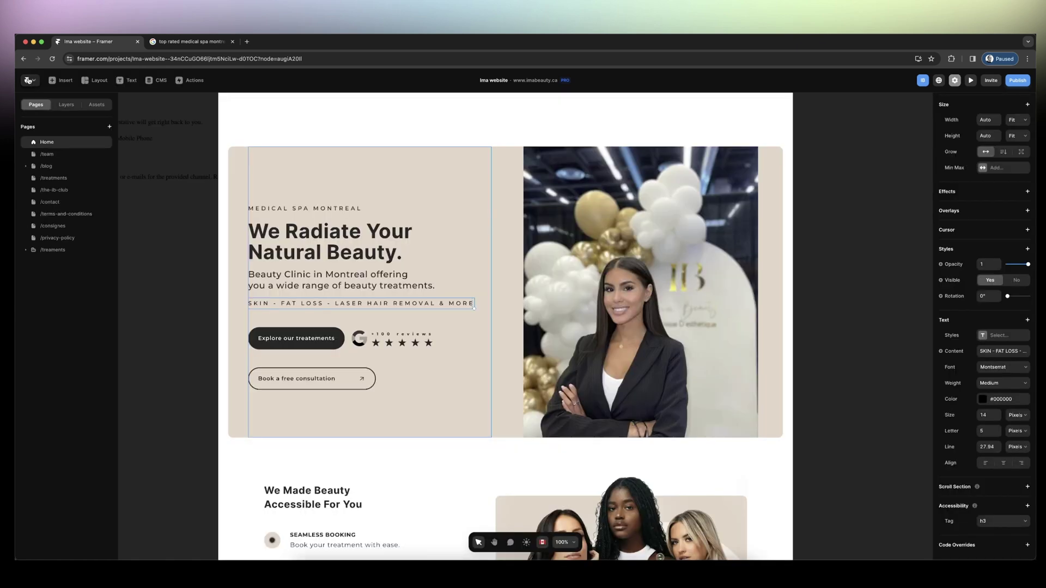
# Return to the Home page canvas and select the page footer to inspect it.
pyautogui.click(27, 80)
pyautogui.scroll(-3, 252, 314)
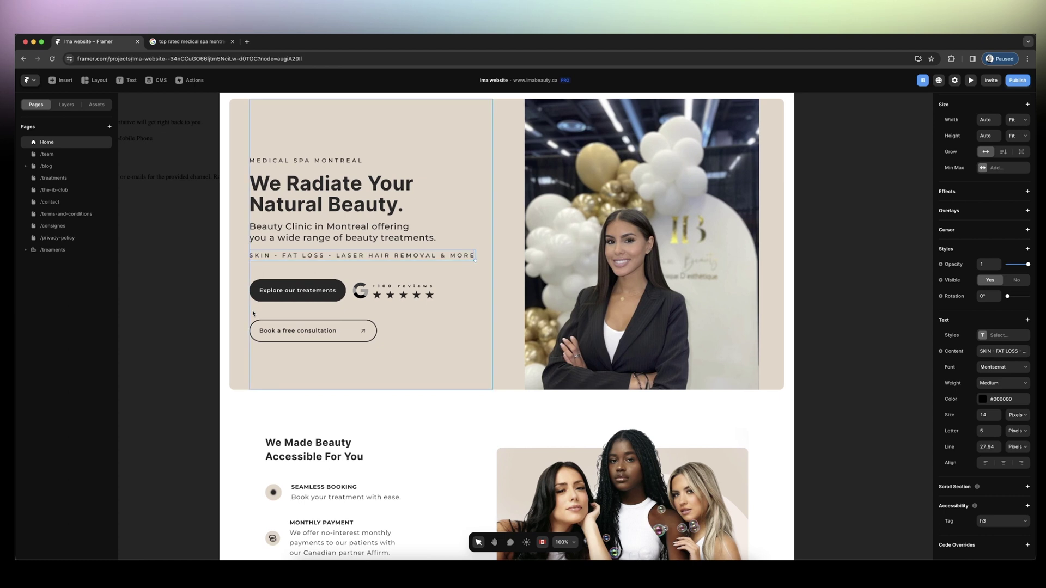
pyautogui.scroll(-15, 253, 313)
pyautogui.scroll(5, 253, 313)
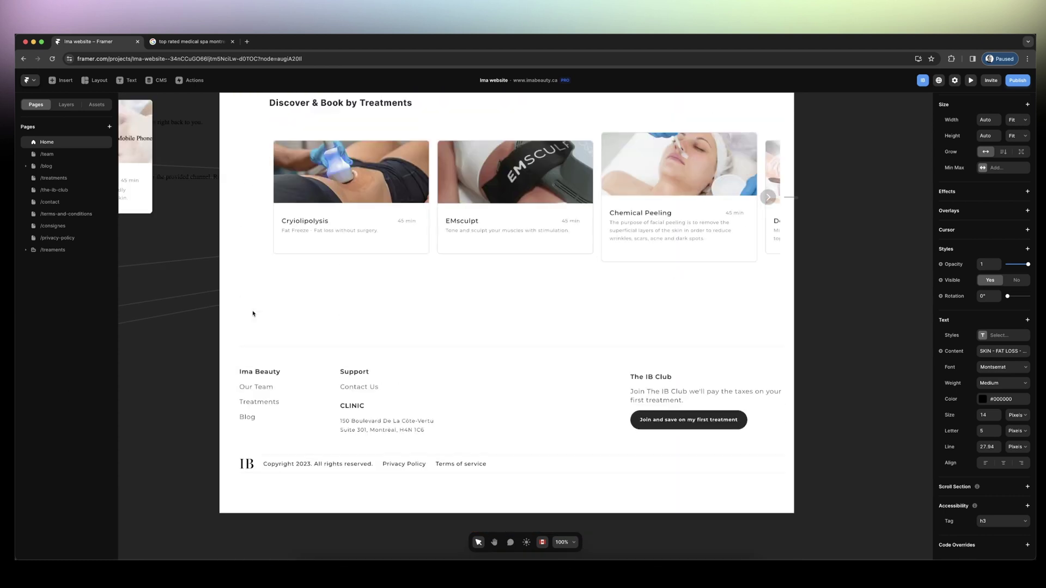
pyautogui.click(385, 432)
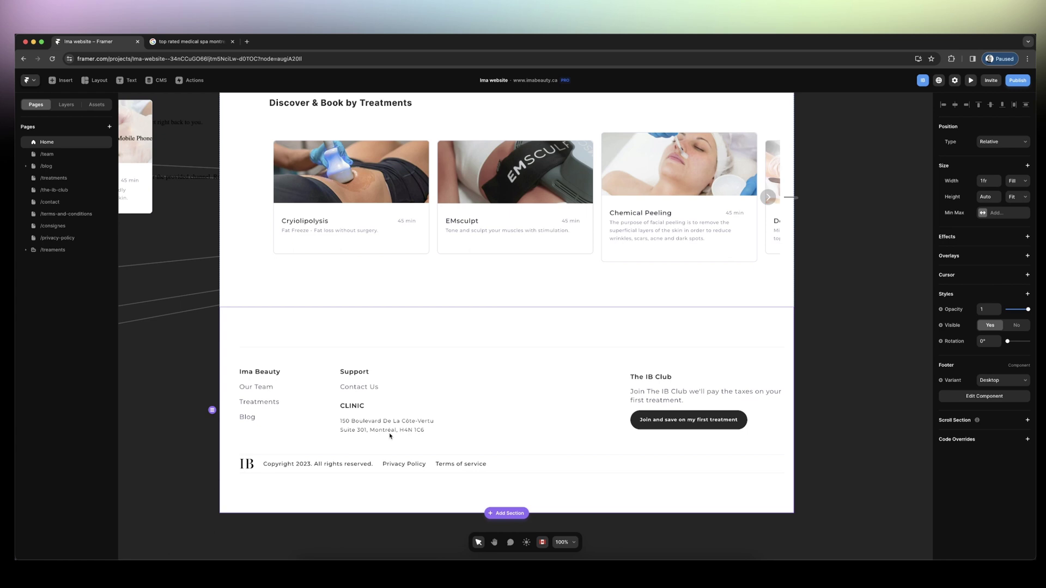
pyautogui.scroll(20, 374, 428)
pyautogui.scroll(-4, 374, 427)
pyautogui.scroll(-2, 370, 406)
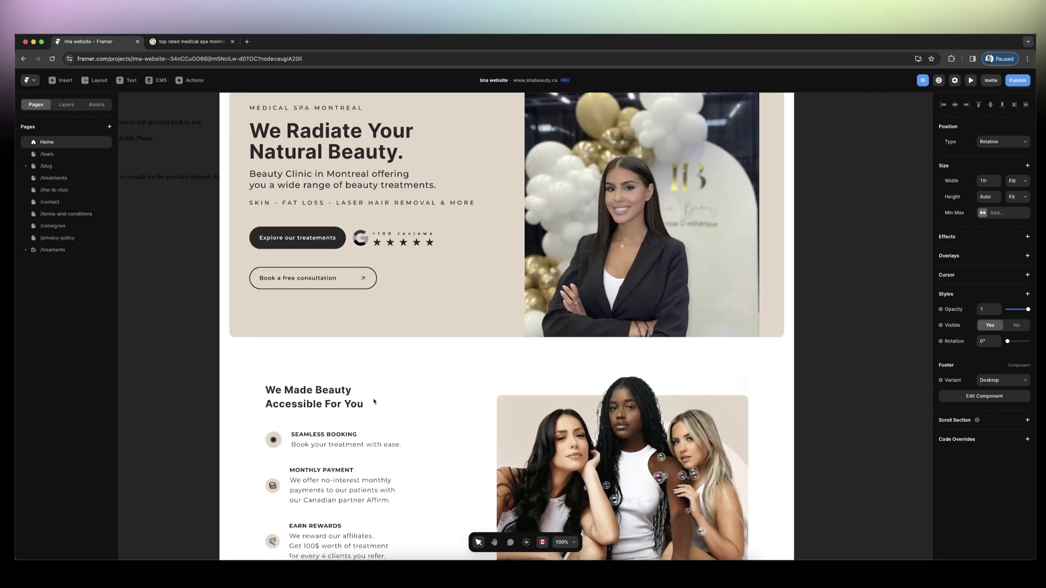
# Check the tags of the 'We Made Beauty Accessible For You' heading and its booking, payment and rewards texts.
pyautogui.click(327, 393)
pyautogui.click(324, 434)
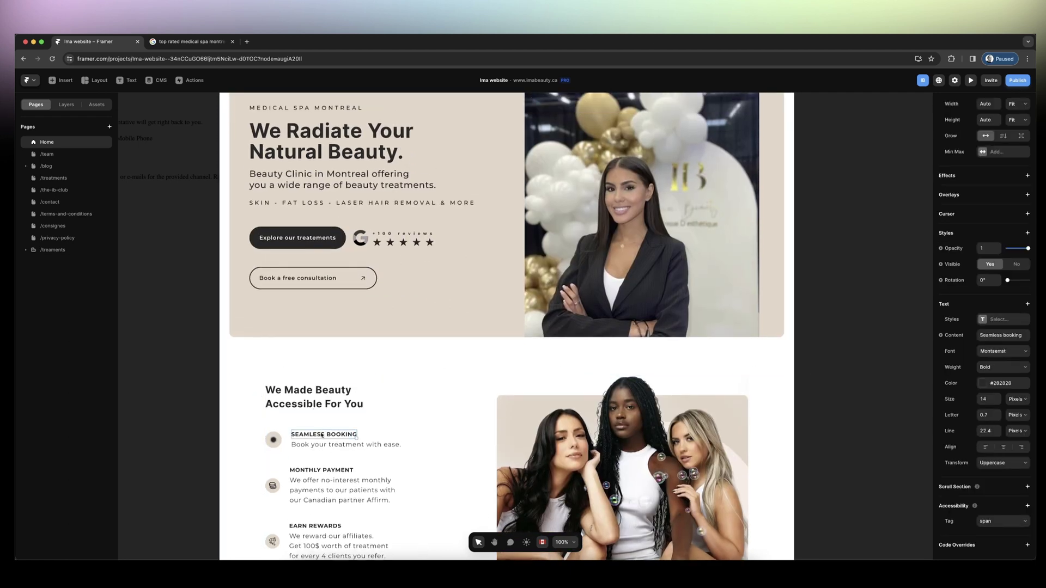
pyautogui.click(307, 486)
pyautogui.click(321, 525)
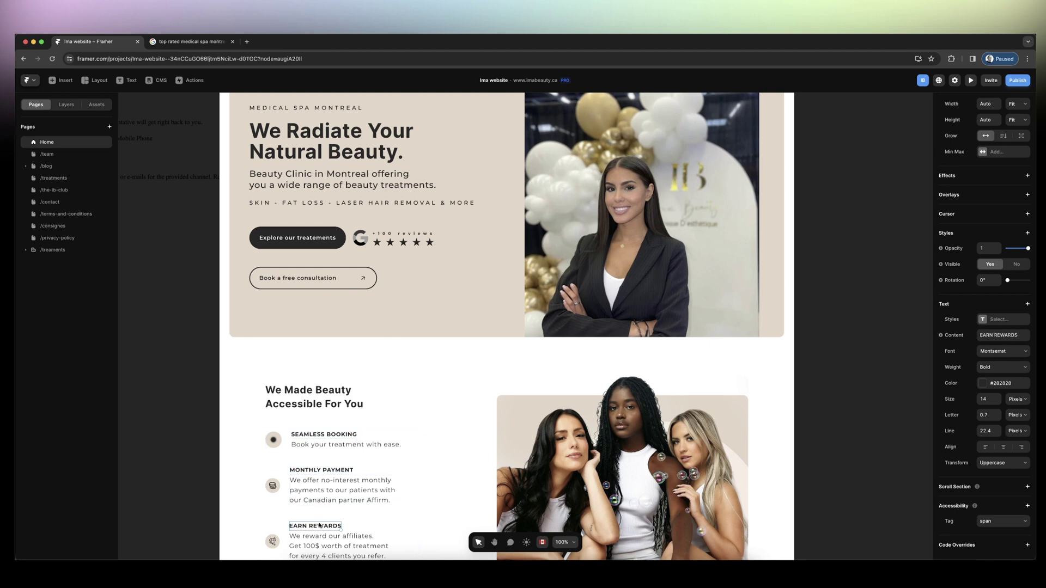
pyautogui.click(329, 444)
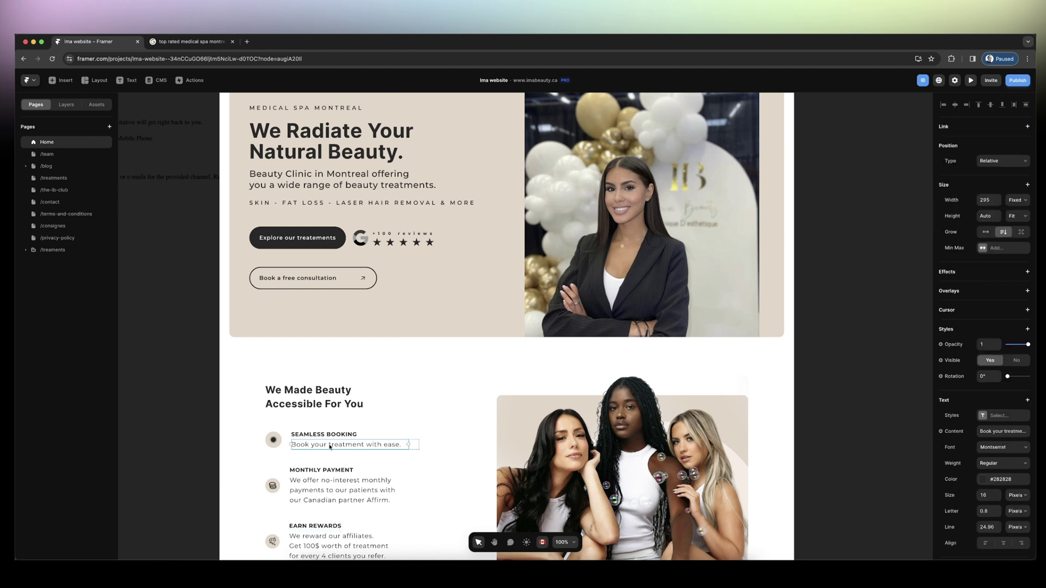
pyautogui.scroll(-3, 1034, 482)
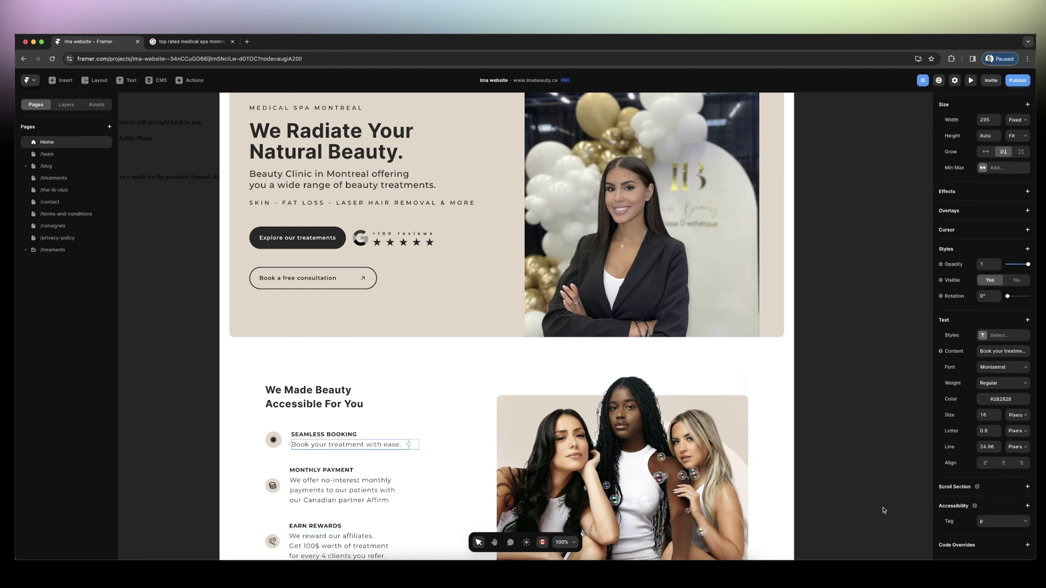
pyautogui.click(340, 490)
pyautogui.click(338, 547)
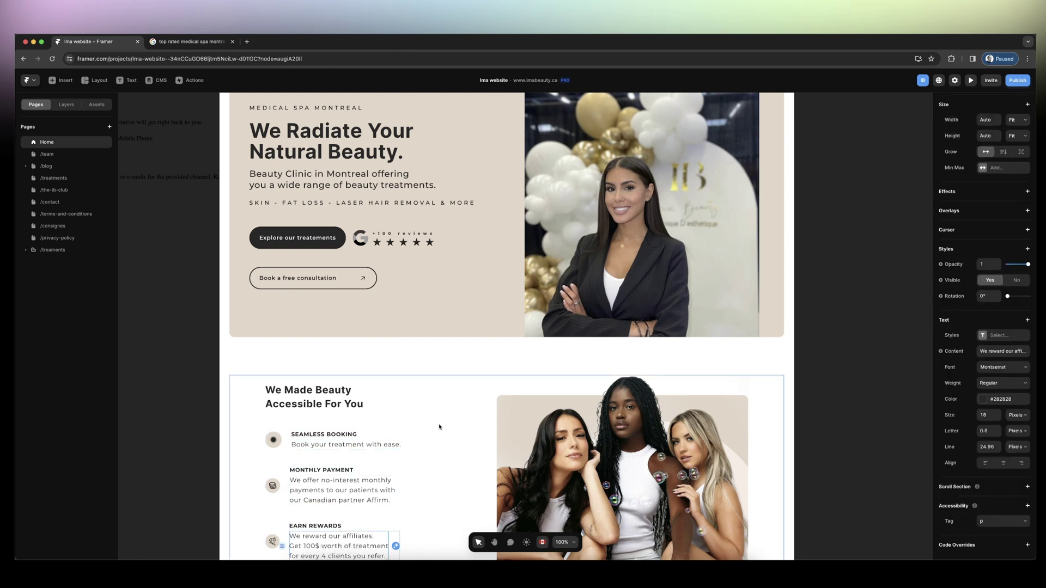
# Check the tags of the 'Discover & Book by Category' and 'by Treatments' headings.
pyautogui.scroll(-6, 439, 427)
pyautogui.click(359, 335)
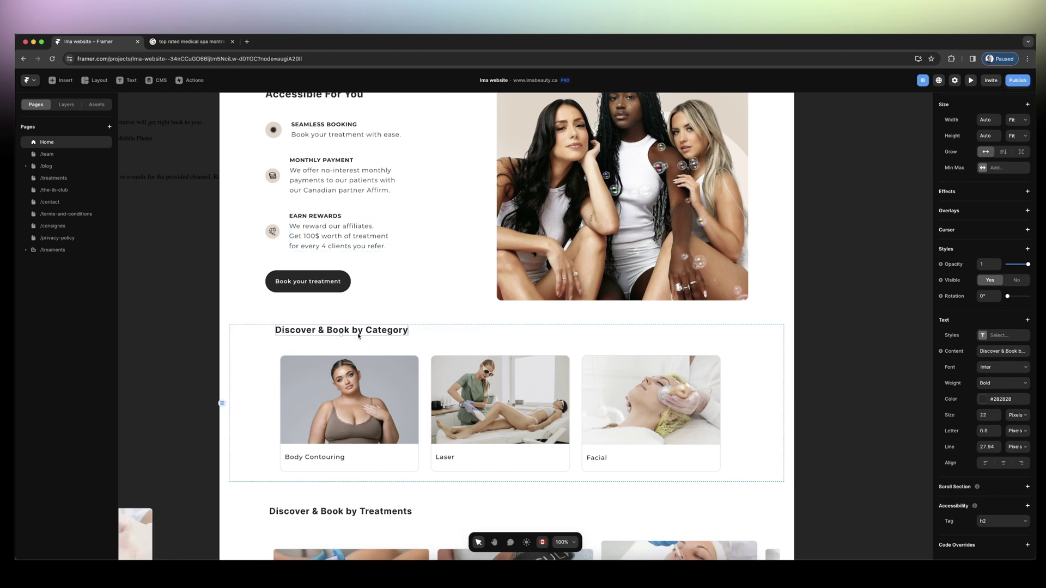
pyautogui.scroll(-3, 351, 387)
pyautogui.click(341, 366)
pyautogui.scroll(-2, 639, 429)
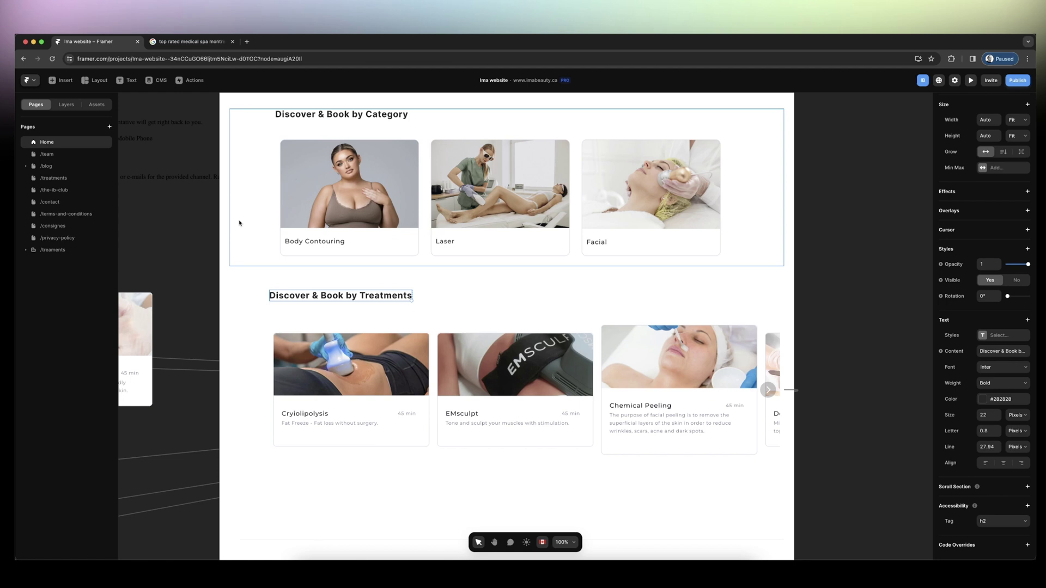
# Open the /contact page in the editor, then go to the Google search tab.
pyautogui.click(59, 202)
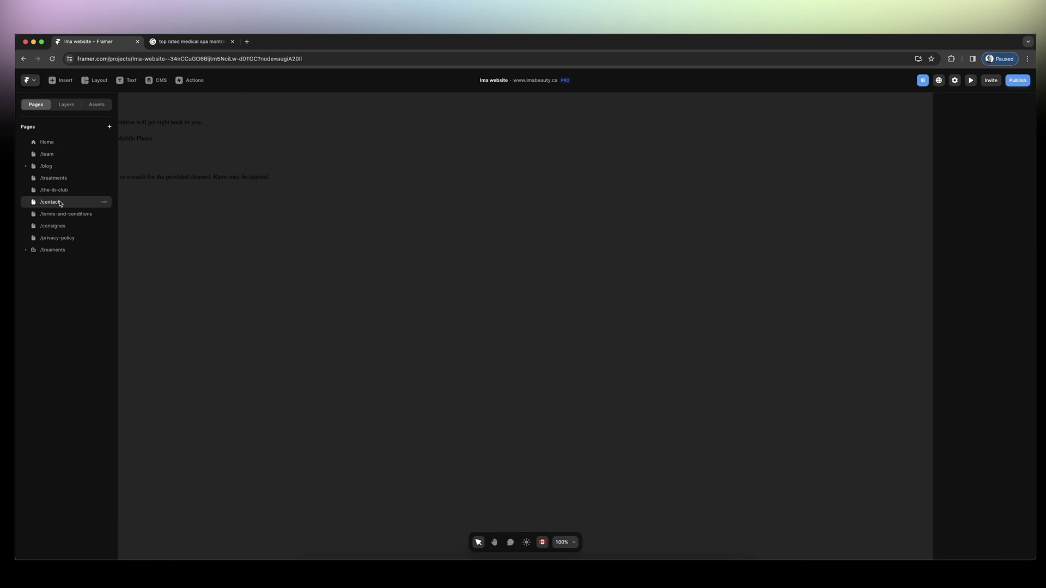
pyautogui.scroll(-7, 296, 273)
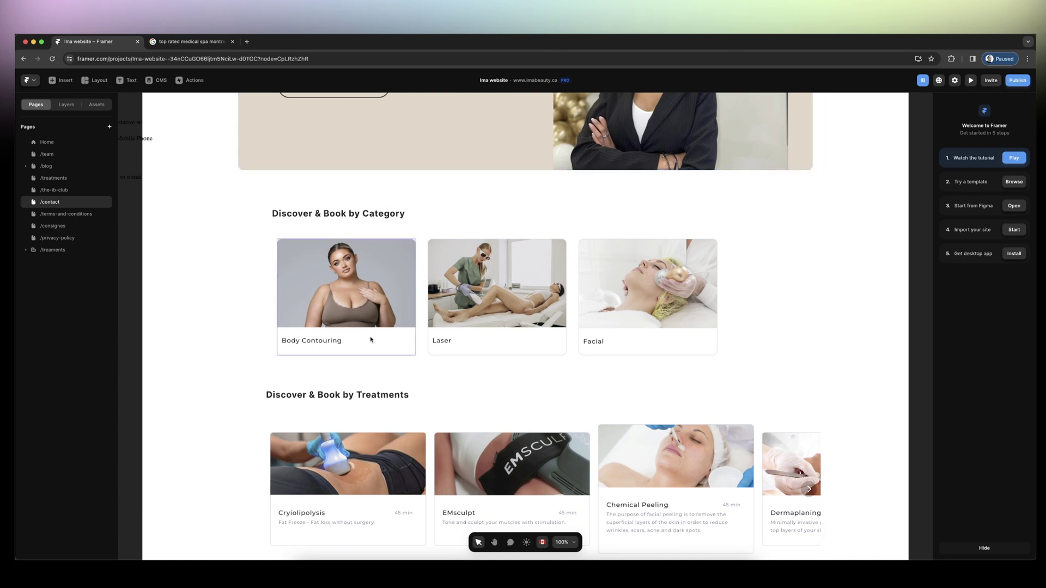
pyautogui.click(196, 41)
# Search Google for 'body contouring cote vertu'.
pyautogui.click(164, 79)
pyautogui.press('super+a')
pyautogui.write('body contouring cote vertu')
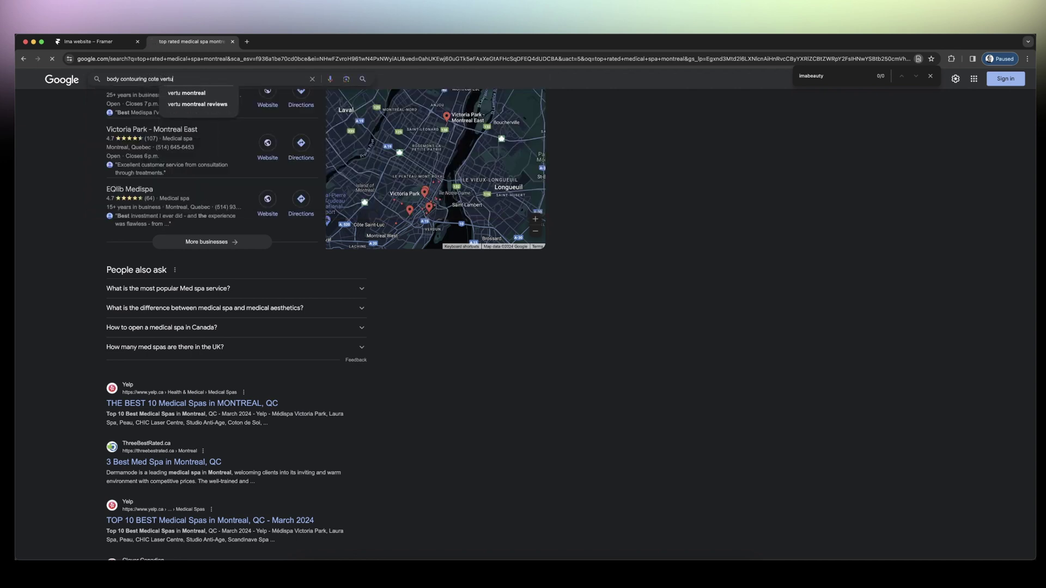
pyautogui.press('Return')
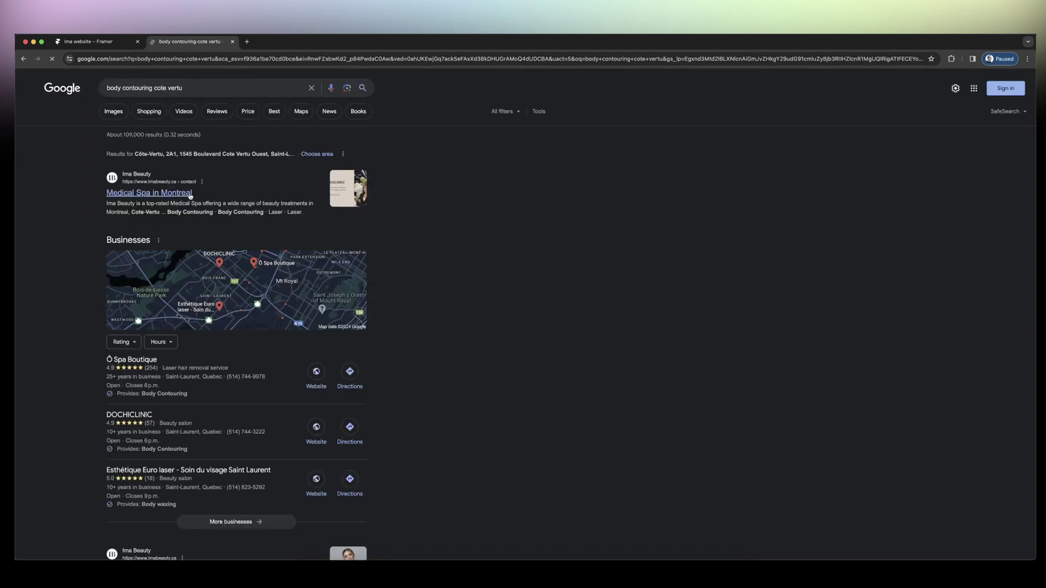
# Open the top Ima Beauty Medical Spa in Montreal result, then return to the results.
pyautogui.click(182, 194)
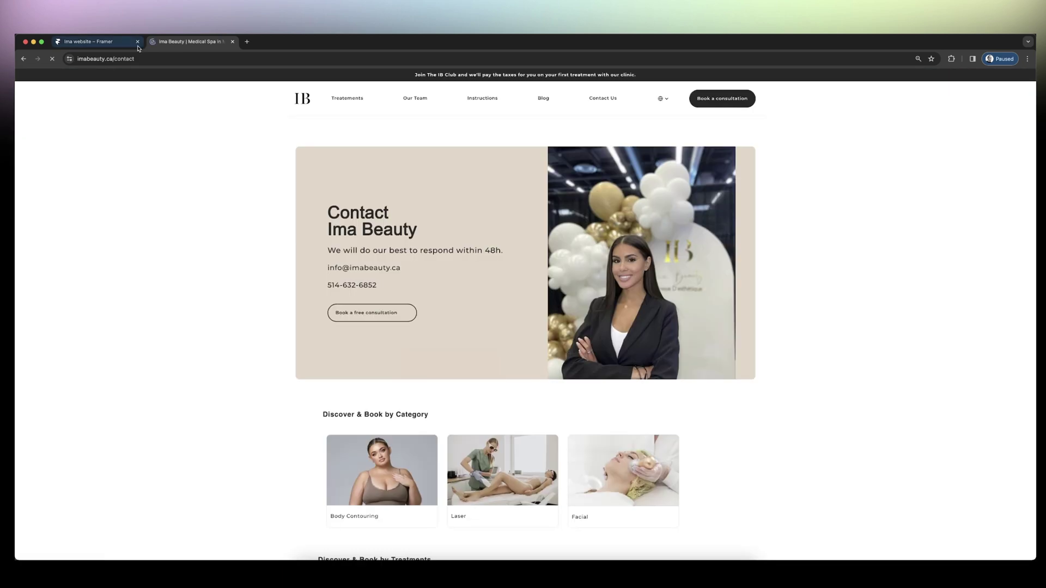
pyautogui.scroll(-3, 262, 236)
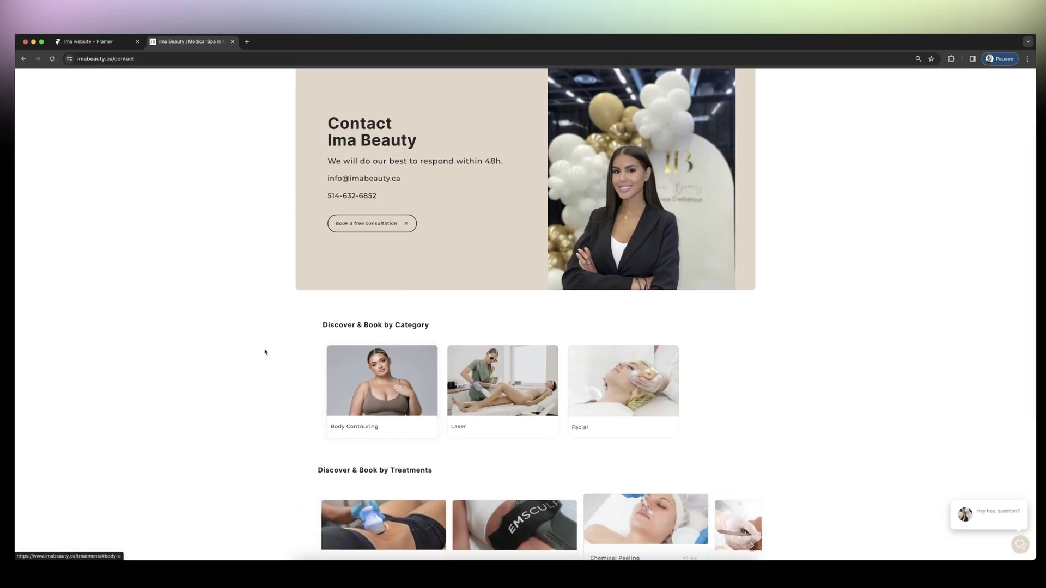
pyautogui.scroll(3, 265, 352)
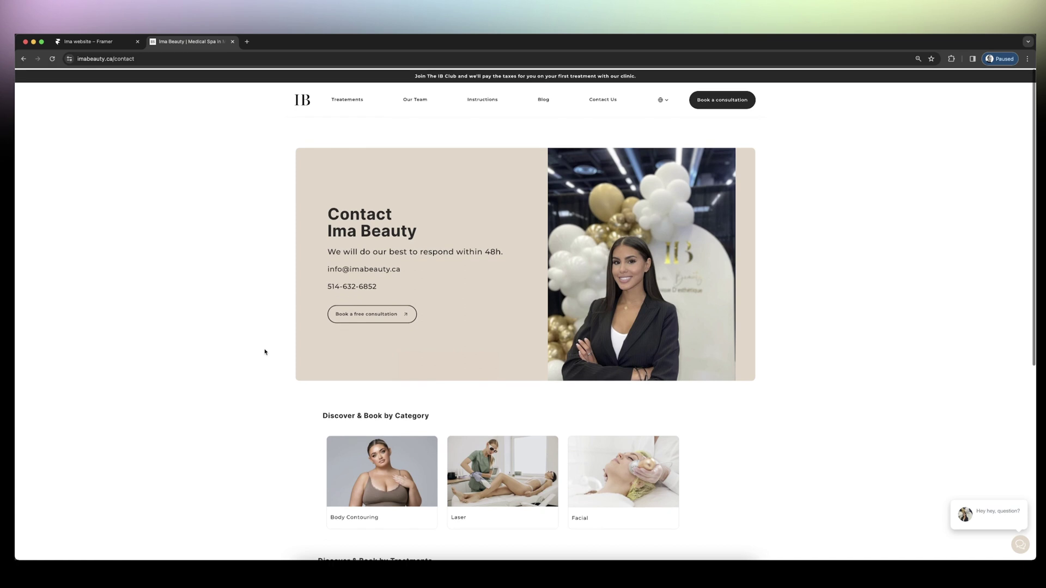
pyautogui.click(23, 59)
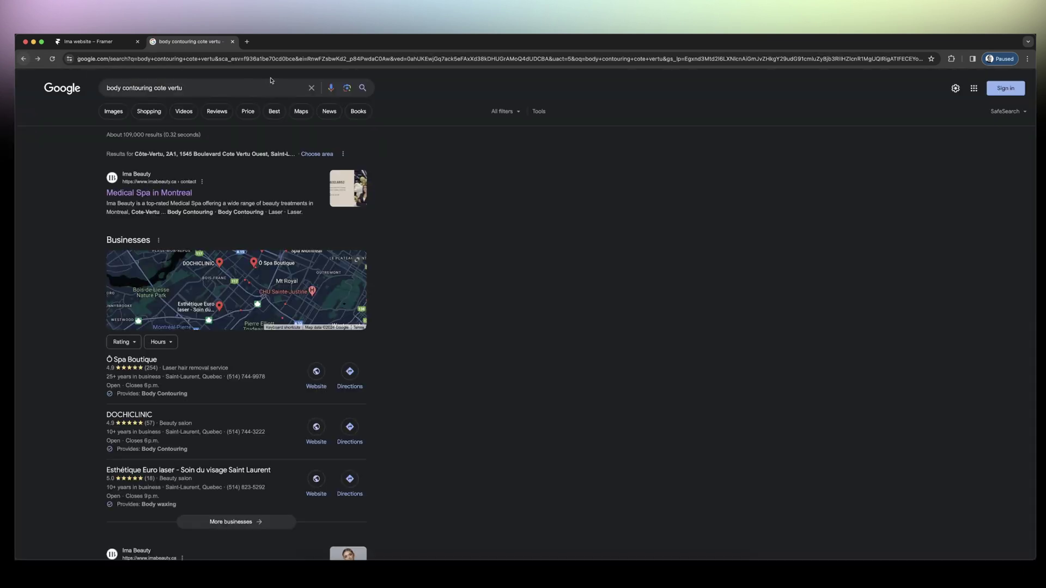
# Change the query to 'body contouring montreal' and search the results for 'ima'.
pyautogui.moveTo(206, 88); pyautogui.dragTo(161, 90)
pyautogui.write('montreal')
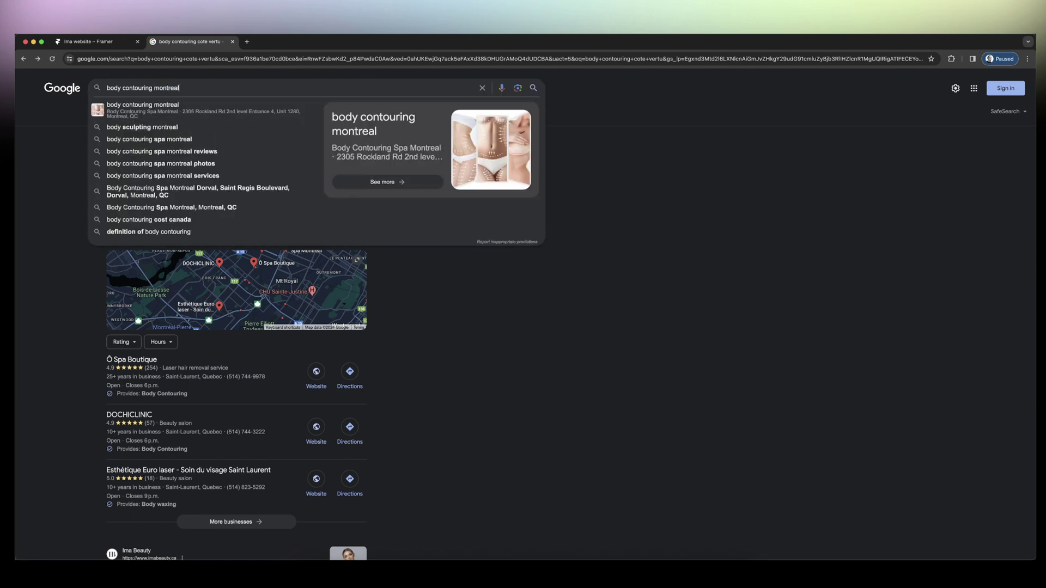
pyautogui.press('Return')
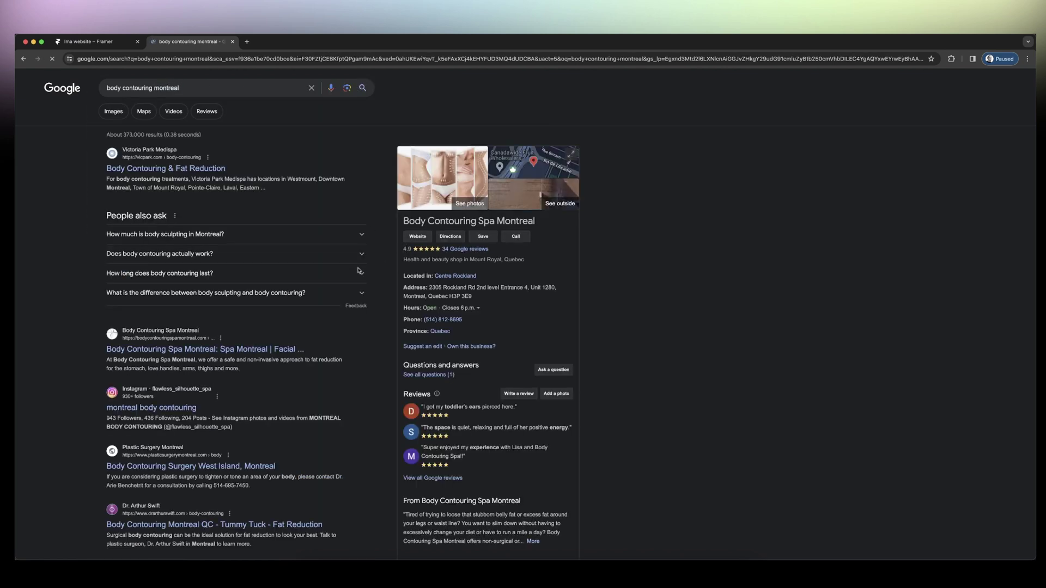
pyautogui.scroll(-3, 364, 268)
pyautogui.hotkey('ctrl', 'f')
pyautogui.write('imabeauty')
pyautogui.scroll(-10, 364, 268)
pyautogui.scroll(-15, 363, 269)
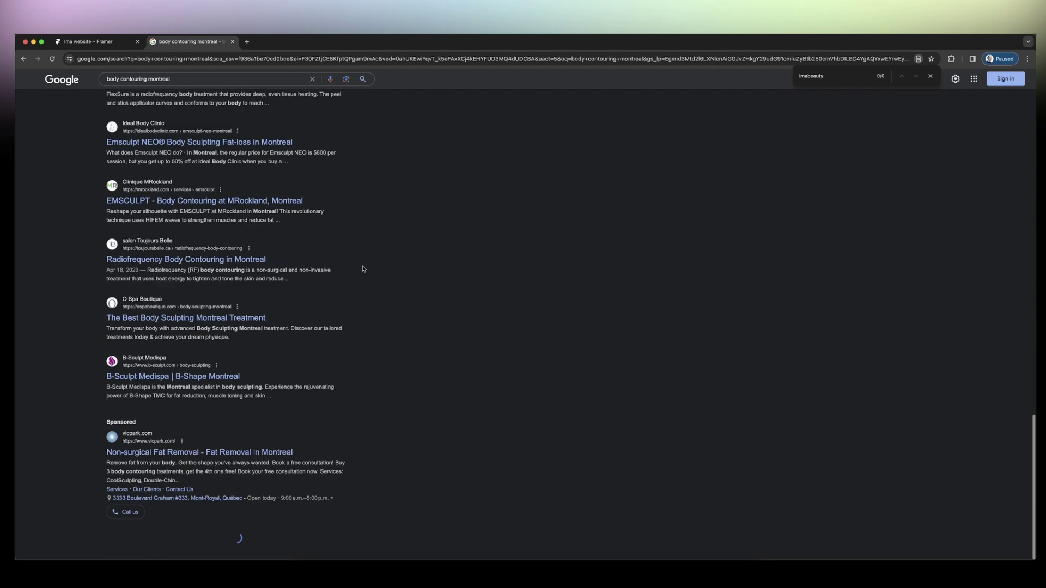
pyautogui.scroll(-15, 364, 269)
pyautogui.scroll(-15, 363, 269)
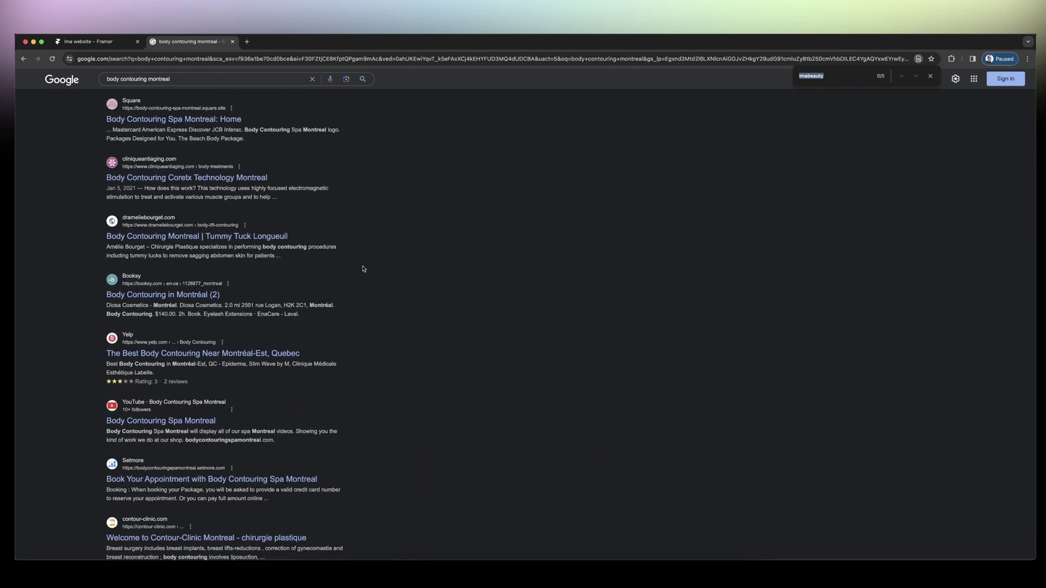
pyautogui.scroll(-5, 364, 269)
pyautogui.scroll(-8, 363, 269)
pyautogui.scroll(-6, 363, 269)
# Load more results, then scroll back up to the top of the page.
pyautogui.click(229, 494)
pyautogui.scroll(-11, 305, 427)
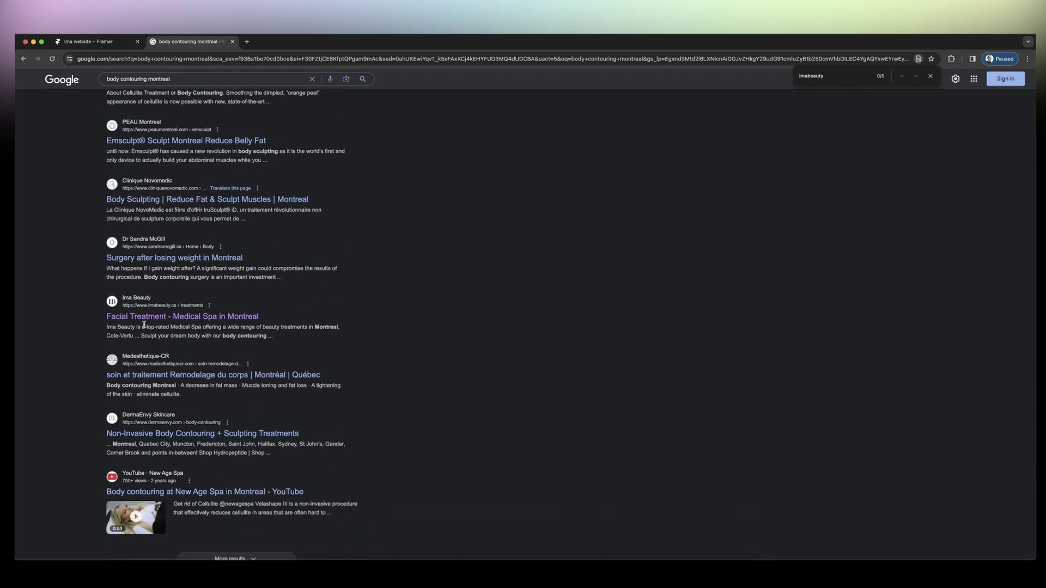
pyautogui.scroll(10, 164, 322)
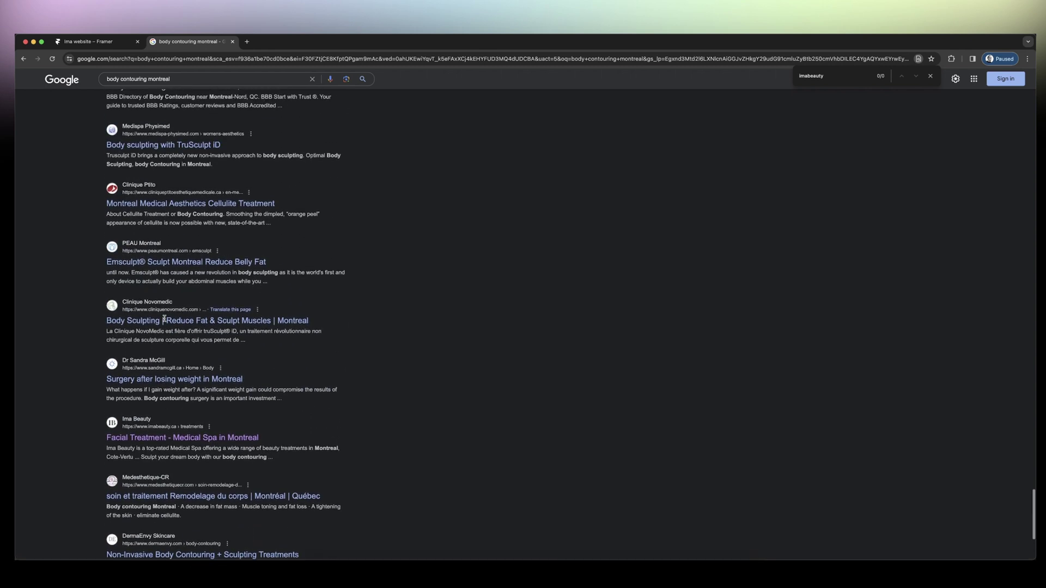
pyautogui.scroll(15, 164, 322)
pyautogui.scroll(5, 164, 319)
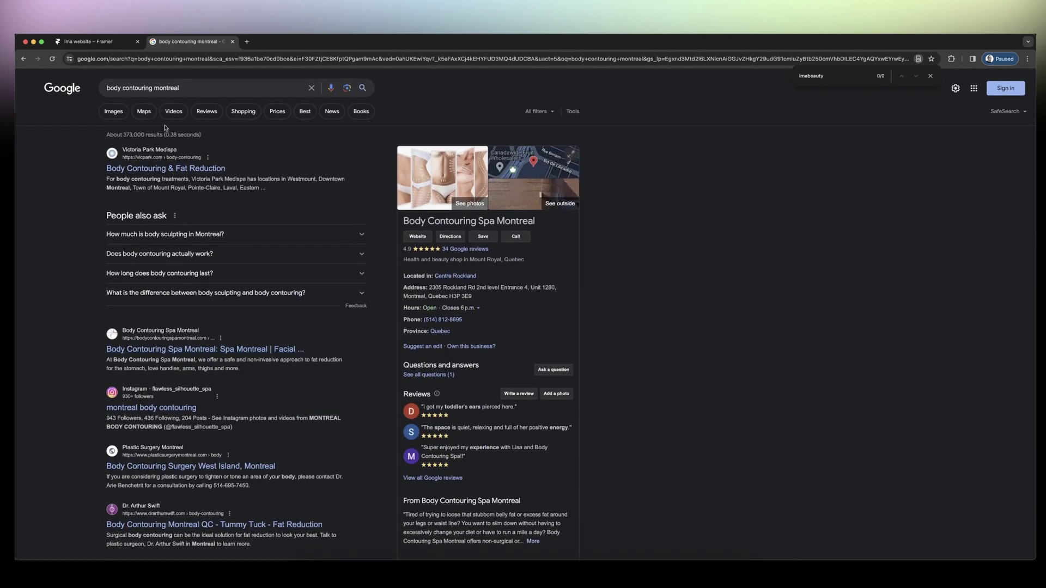
# In the Framer editor, open the Home page and scroll the canvas up to its hero.
pyautogui.click(112, 44)
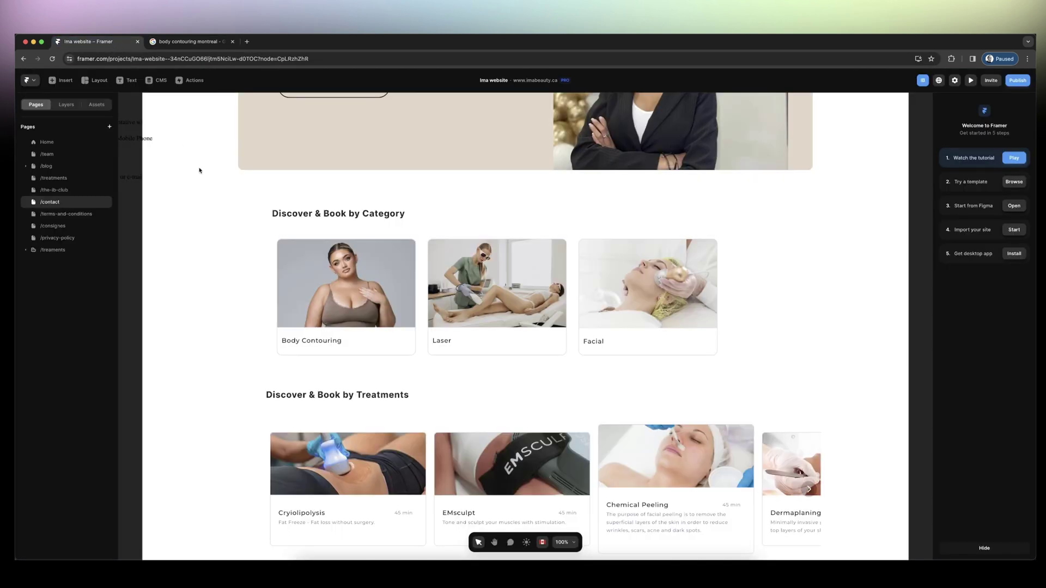
pyautogui.click(43, 142)
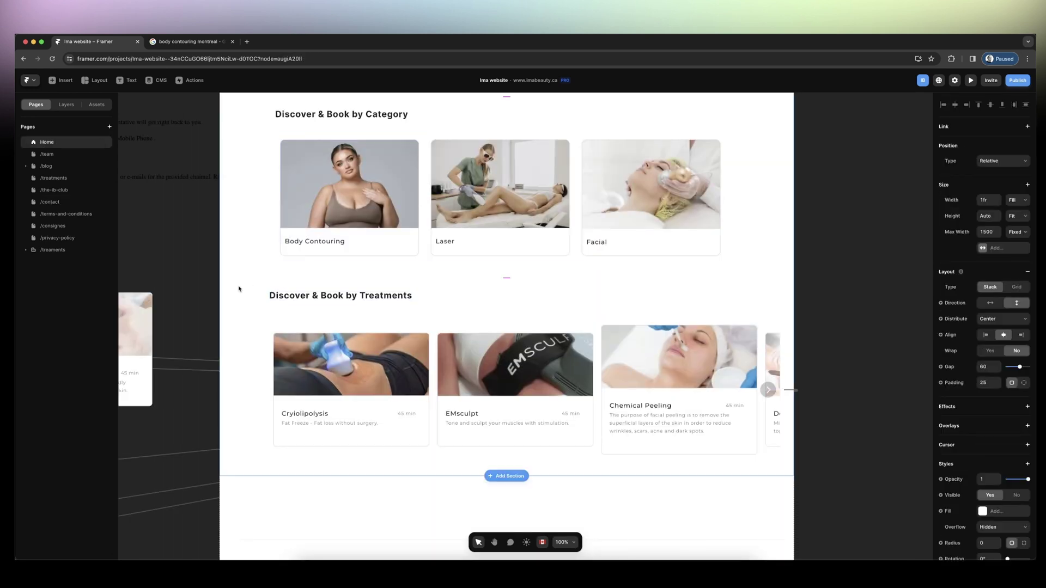
pyautogui.scroll(15, 239, 289)
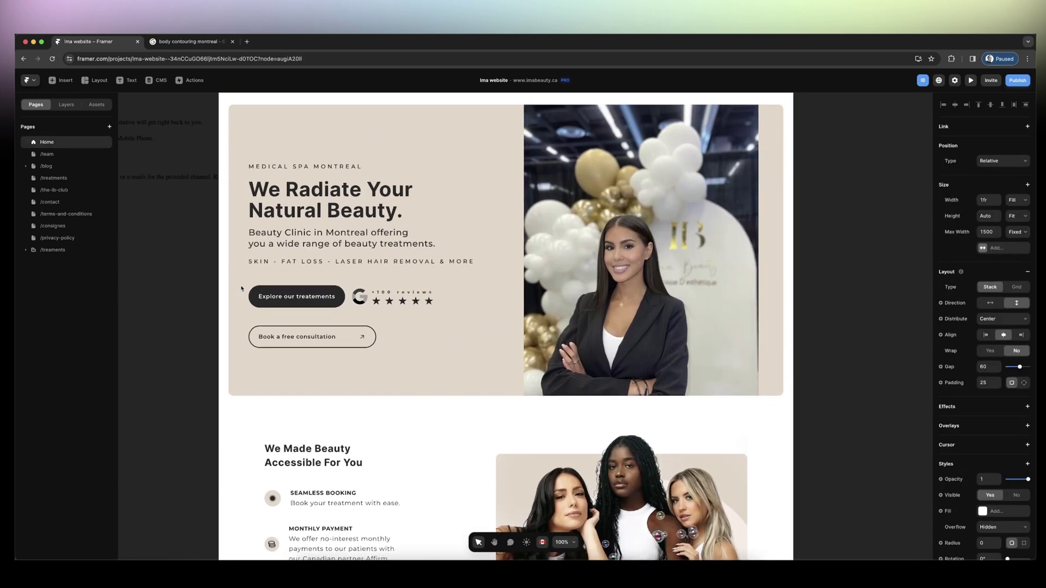
pyautogui.scroll(4, 242, 288)
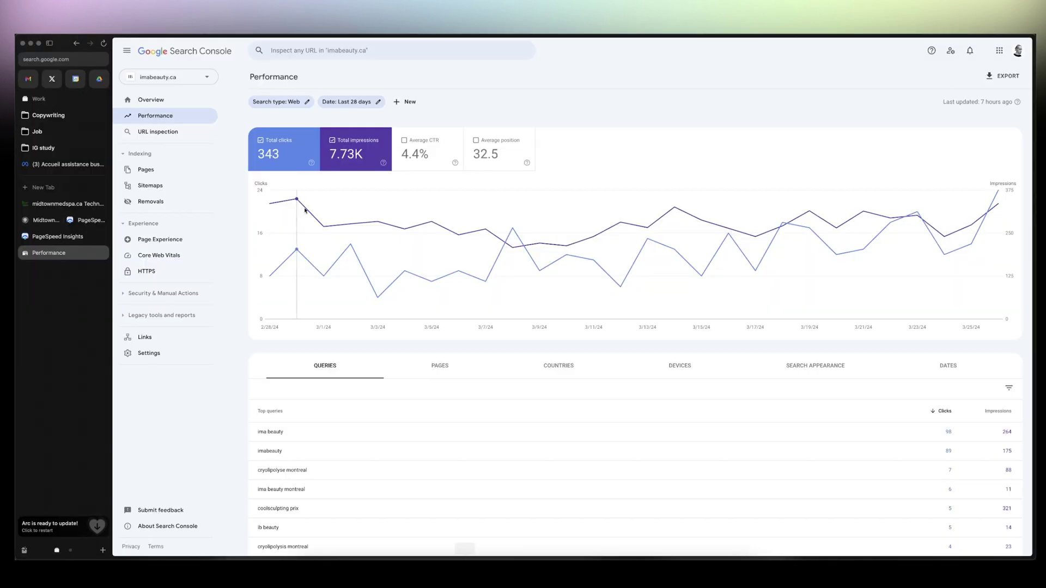
# In the imabeauty.ca PageSpeed report, go to the 95 Accessibility score and inspect the aria-hidden audit.
pyautogui.click(47, 238)
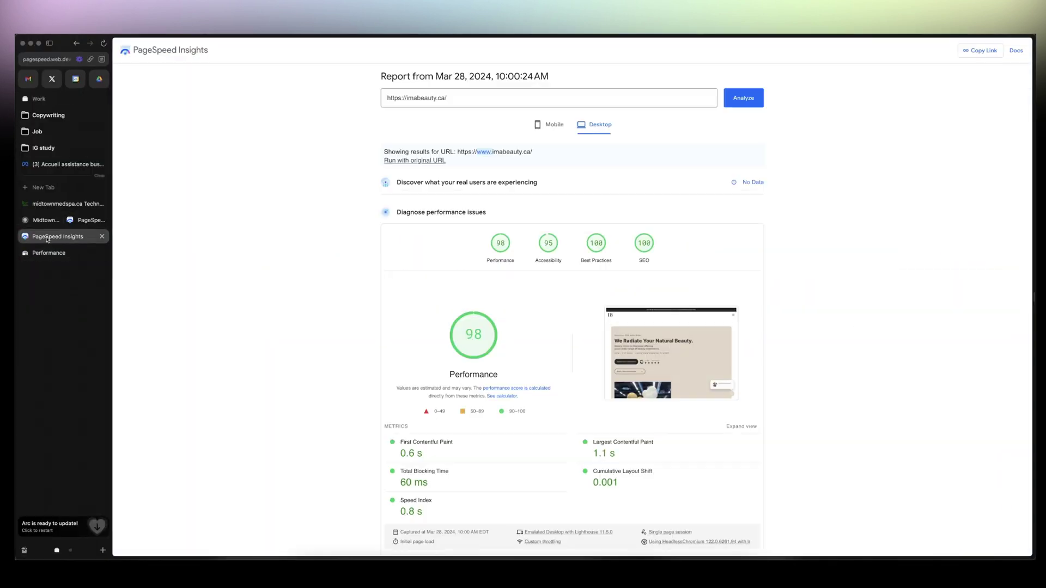
pyautogui.click(549, 244)
pyautogui.click(514, 262)
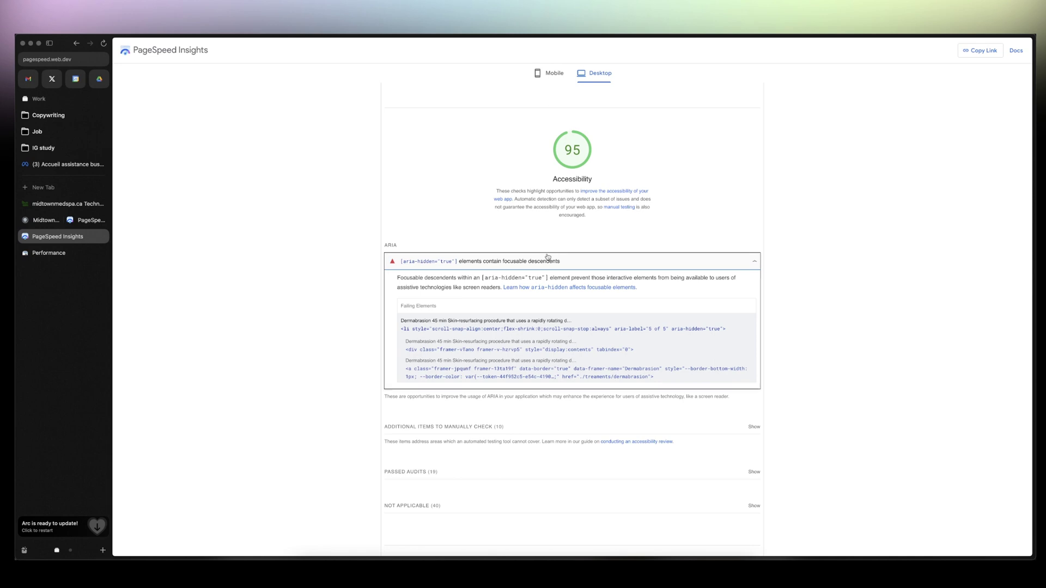
pyautogui.click(544, 260)
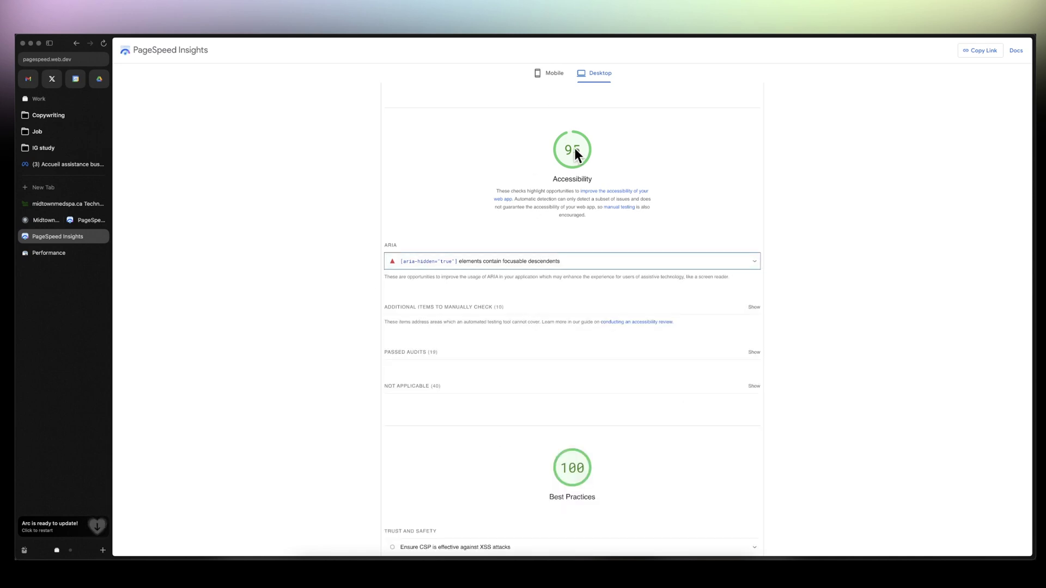
pyautogui.click(498, 261)
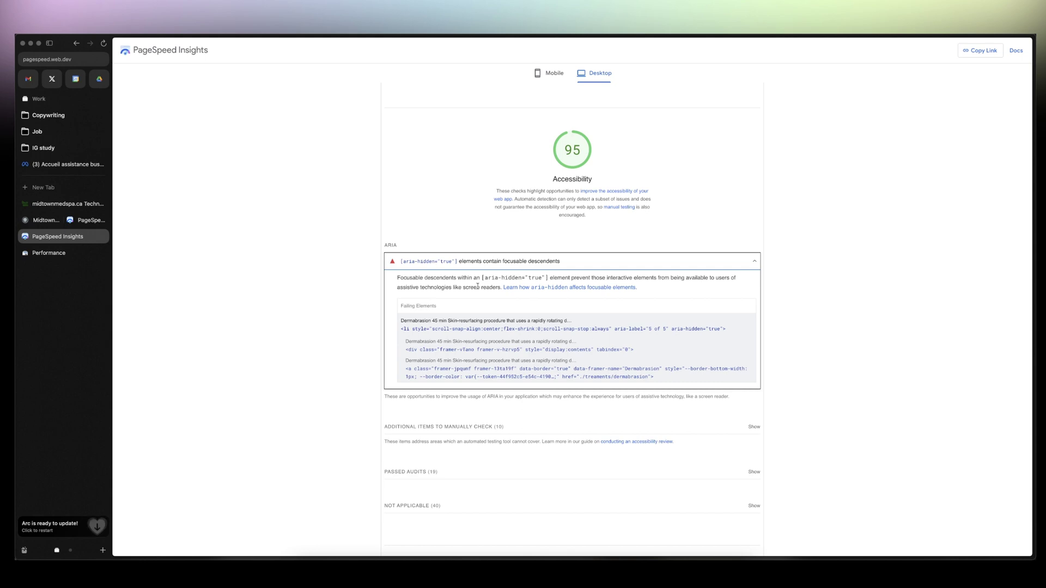
pyautogui.click(539, 263)
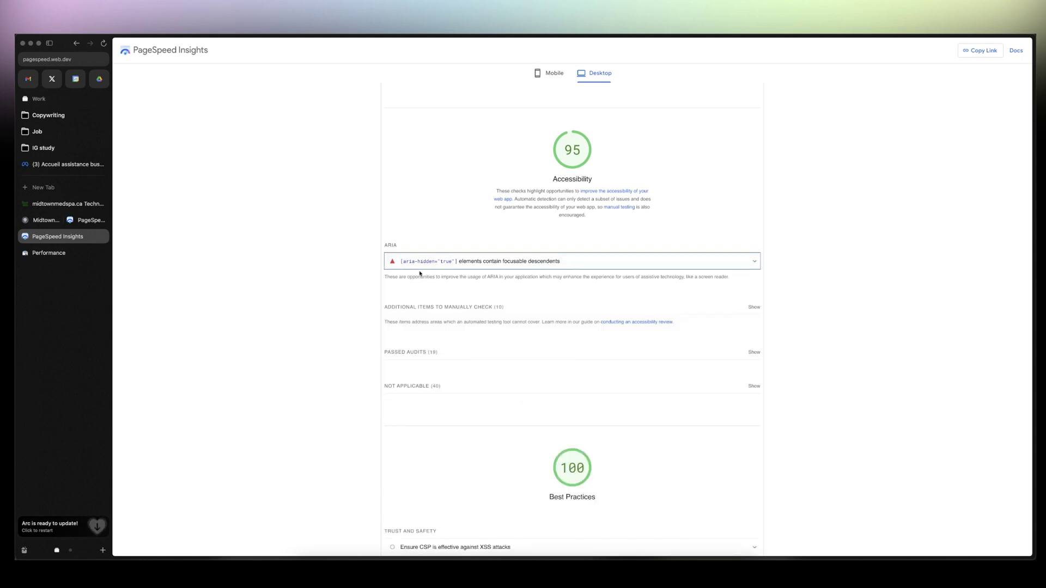
# In Framer, select the 'We Made Beauty Accessible For You' heading and confirm its Tag is h2.
pyautogui.click(452, 549)
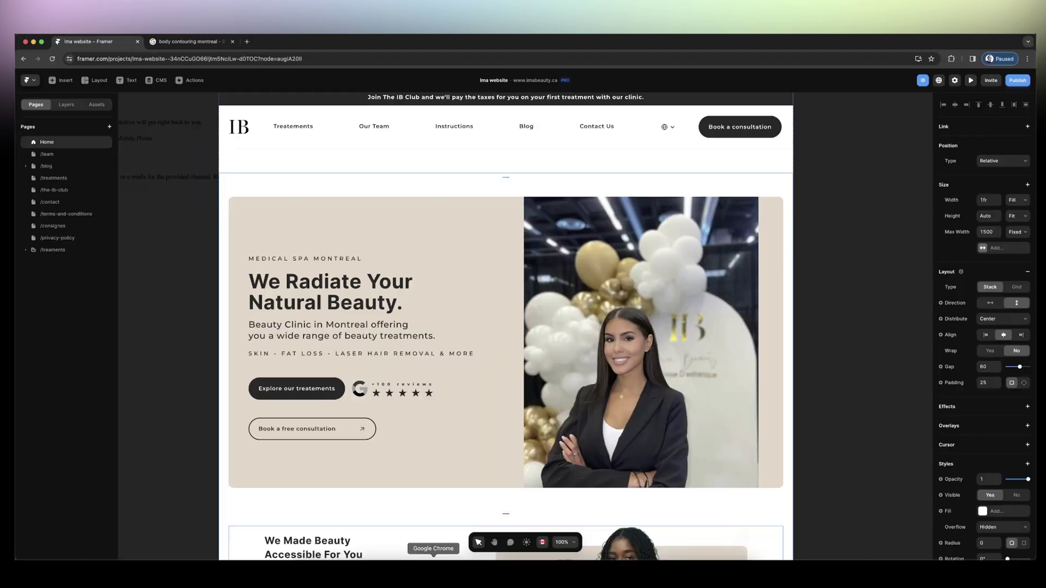
pyautogui.scroll(-5, 358, 358)
pyautogui.click(326, 297)
pyautogui.scroll(-3, 980, 327)
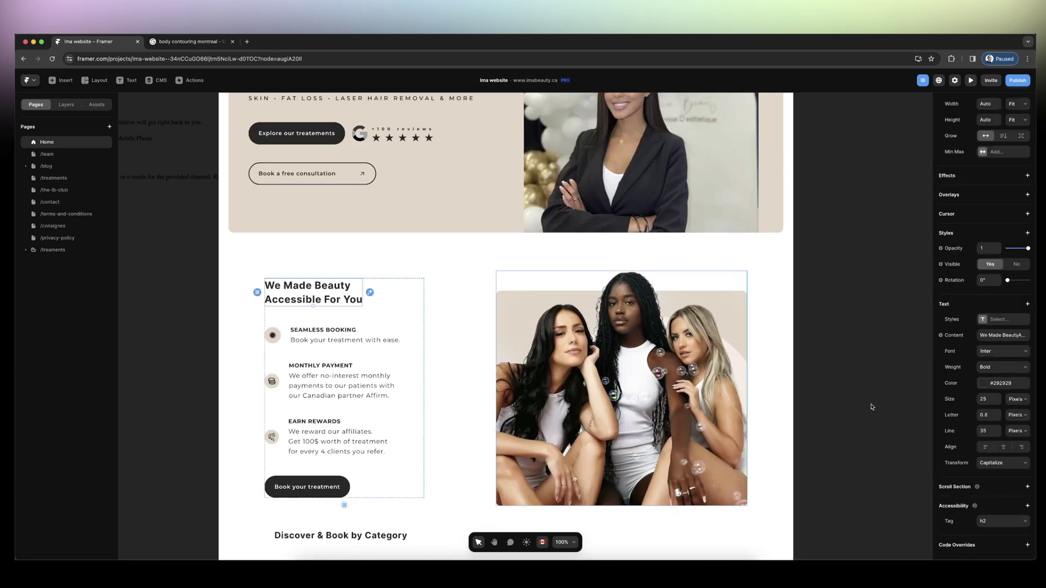
pyautogui.scroll(-10, 389, 345)
pyautogui.scroll(20, 389, 345)
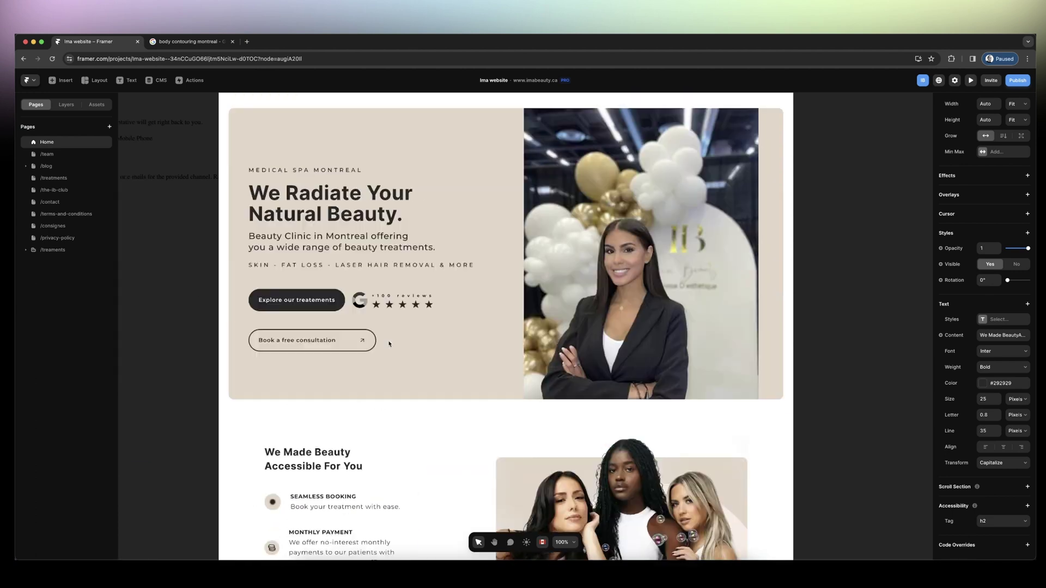
pyautogui.scroll(-10, 389, 345)
pyautogui.scroll(-5, 389, 344)
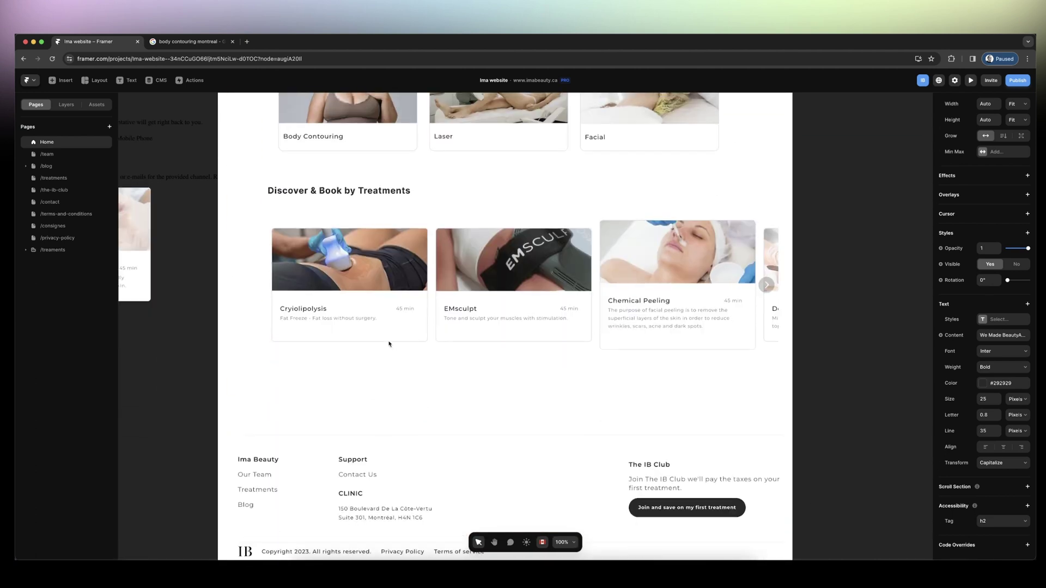
pyautogui.scroll(10, 389, 344)
pyautogui.scroll(5, 389, 344)
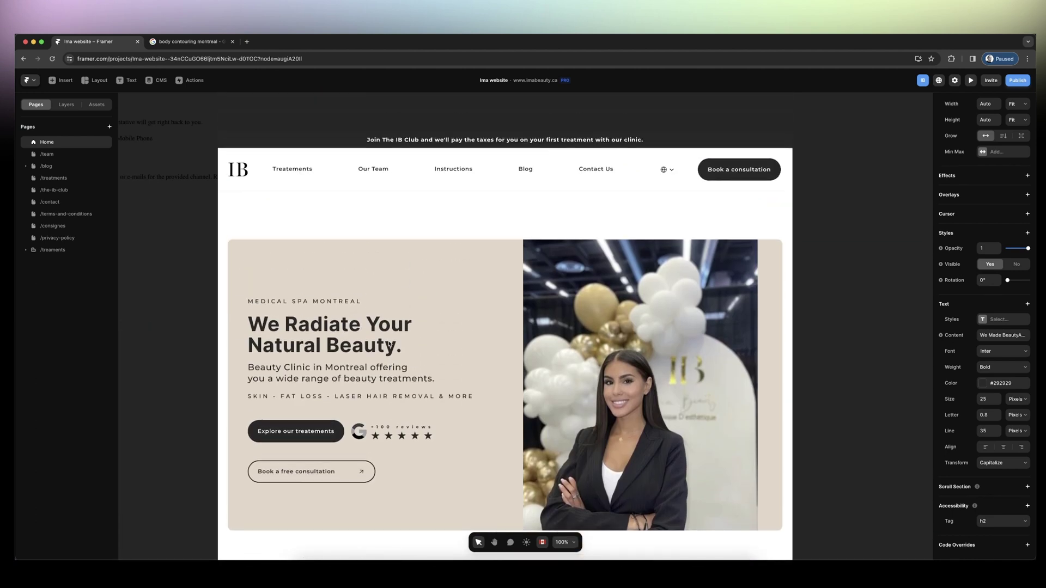
pyautogui.scroll(-3, 387, 346)
pyautogui.scroll(-10, 385, 348)
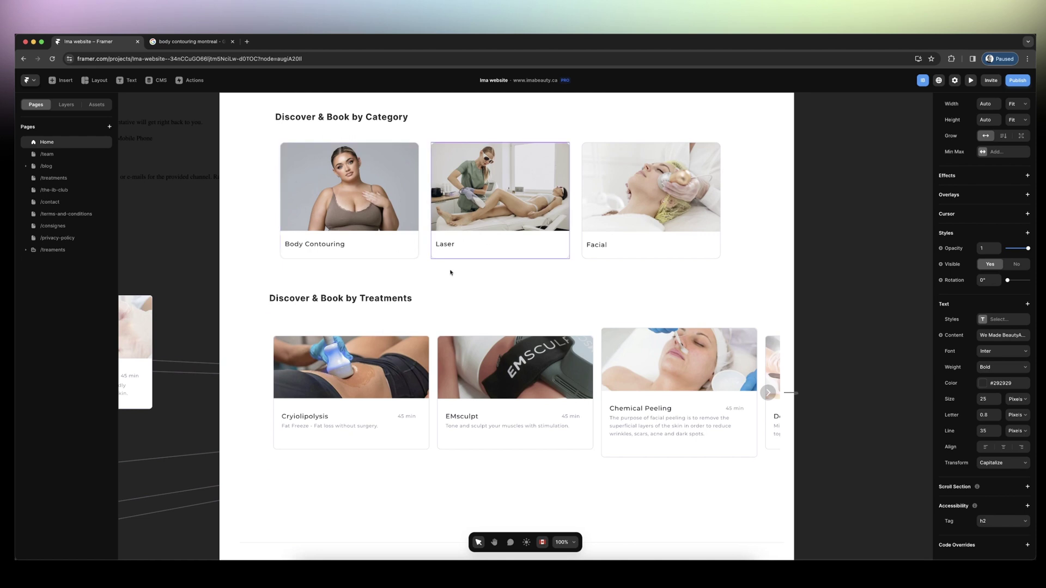
pyautogui.scroll(15, 494, 360)
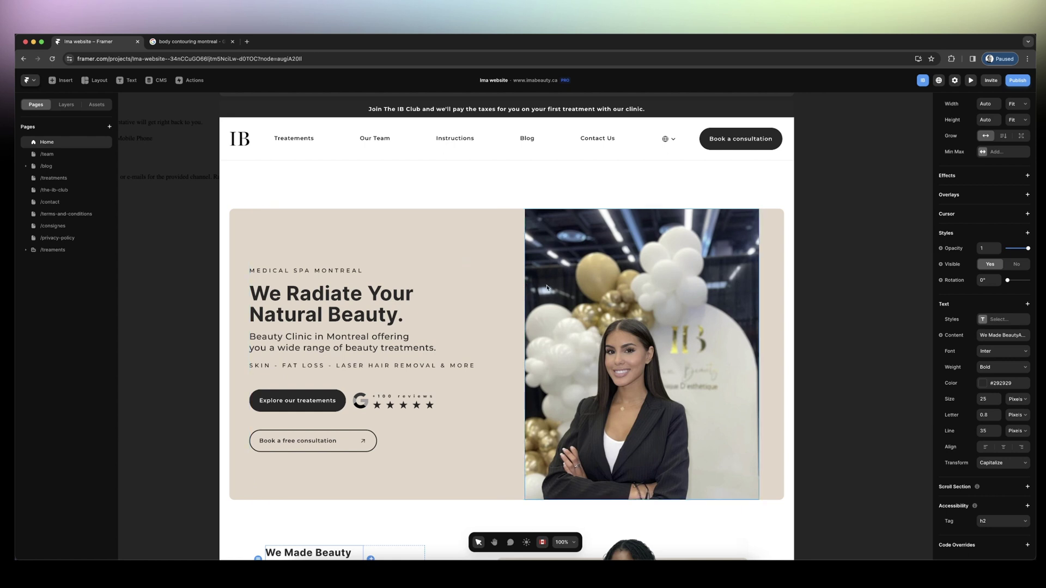
# Open tinypng.com in a new browser tab.
pyautogui.click(248, 42)
pyautogui.write('tiny')
pyautogui.press('Return')
# Search 'jpg to webp', open CloudConvert's JPG to WEBP converter, then return to TinyPNG.
pyautogui.press('super+t')
pyautogui.click(304, 59)
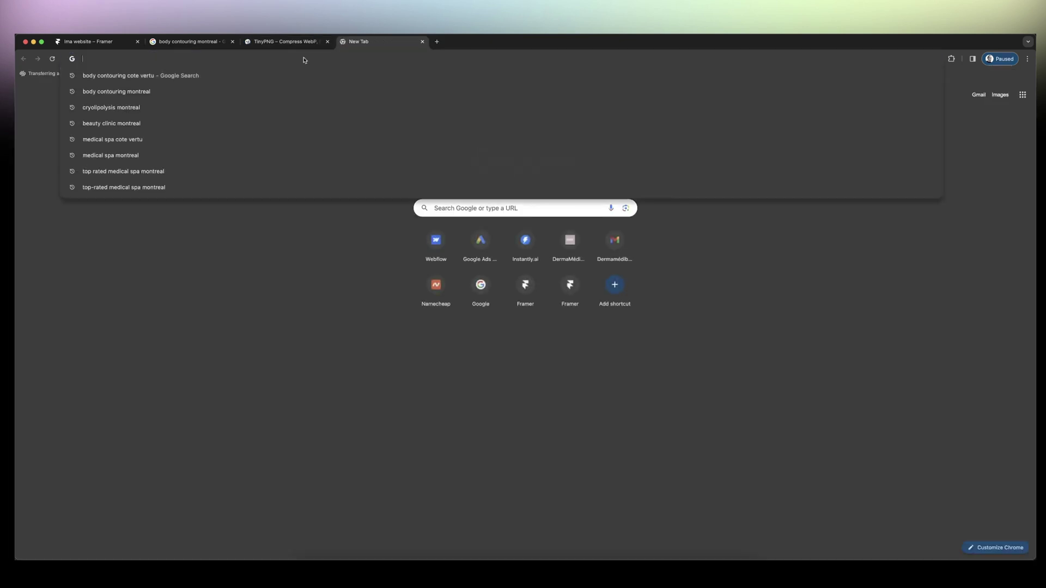
pyautogui.write('jpg to webp')
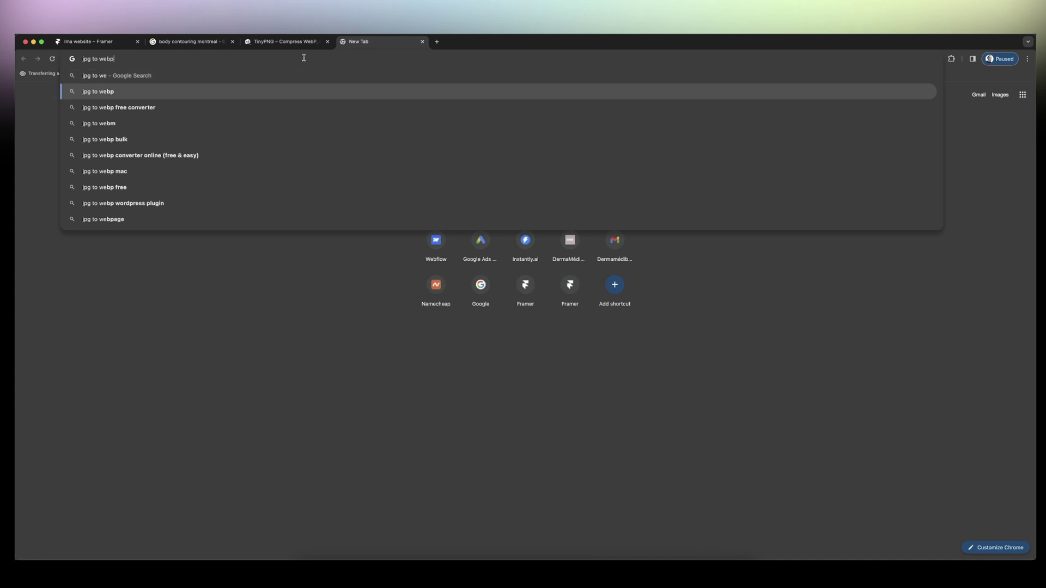
pyautogui.press('Down')
pyautogui.press('Return')
pyautogui.click(171, 173)
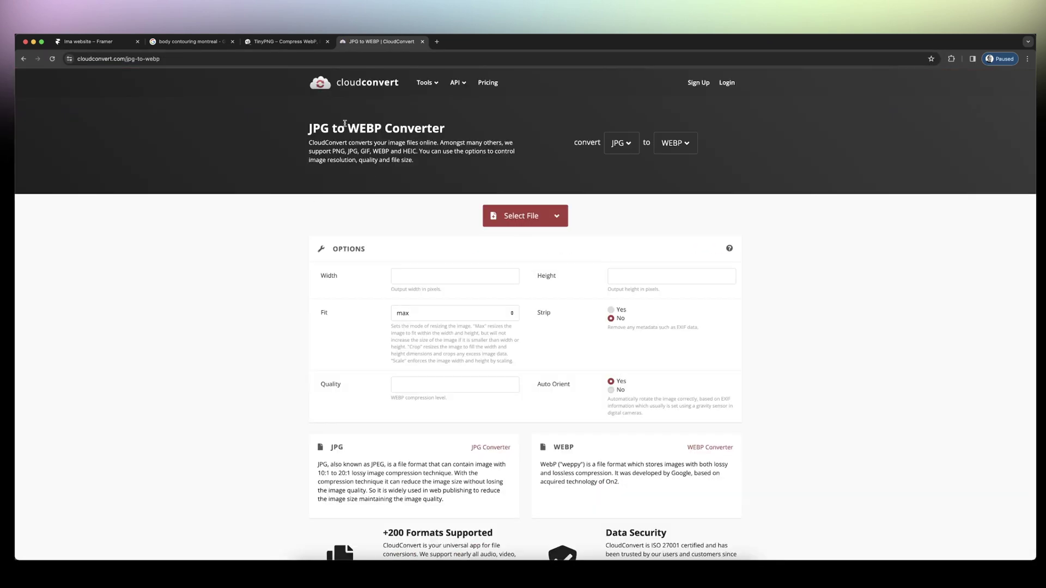
pyautogui.moveTo(300, 131); pyautogui.dragTo(337, 130)
pyautogui.click(354, 130)
pyautogui.click(289, 41)
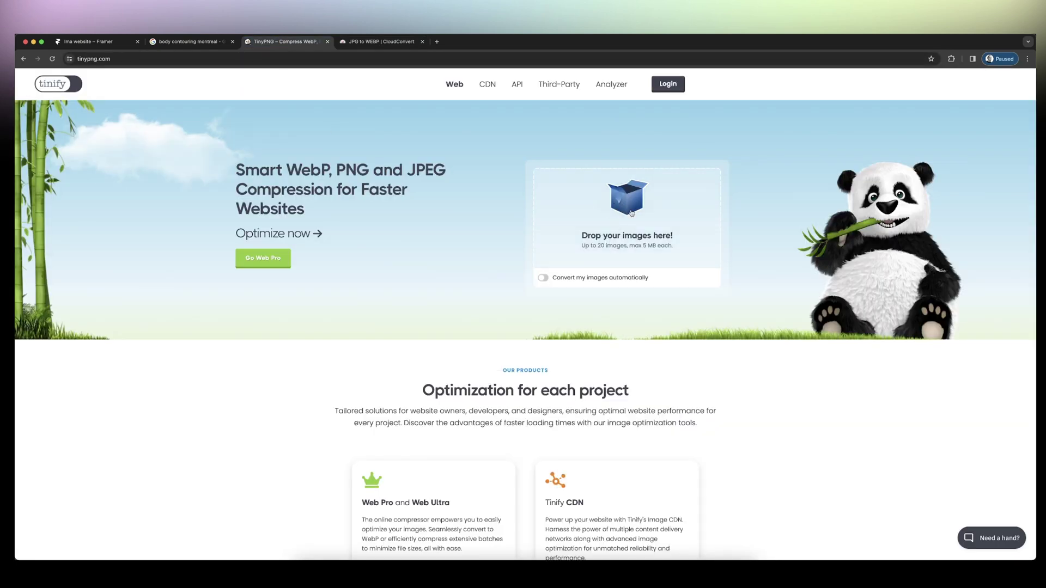
# Upload 'Botox hero section.webp' from Downloads to TinyPNG and note its 155 KB compressed size.
pyautogui.click(611, 214)
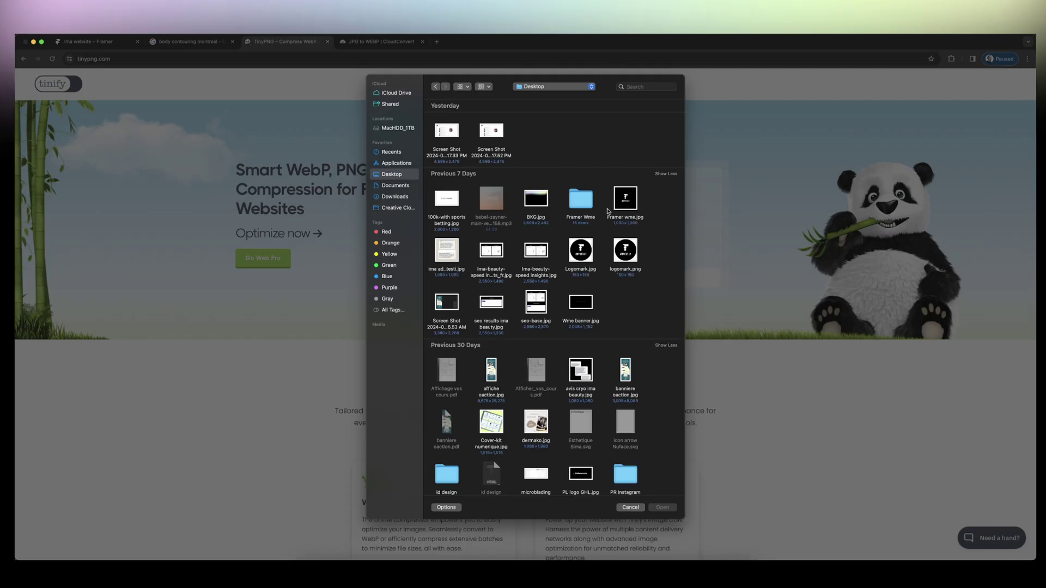
pyautogui.scroll(-10, 533, 256)
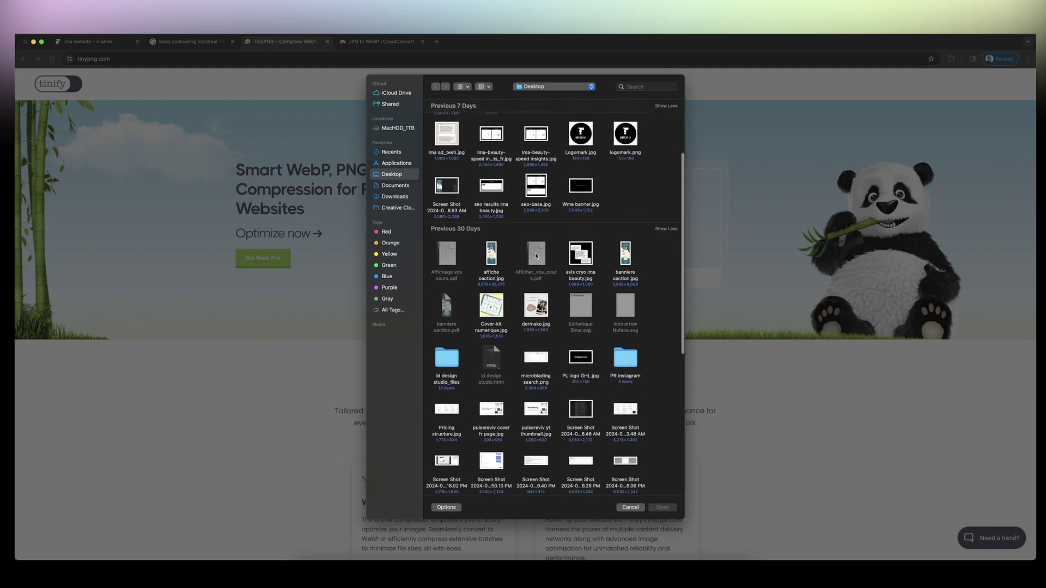
pyautogui.scroll(-6, 538, 257)
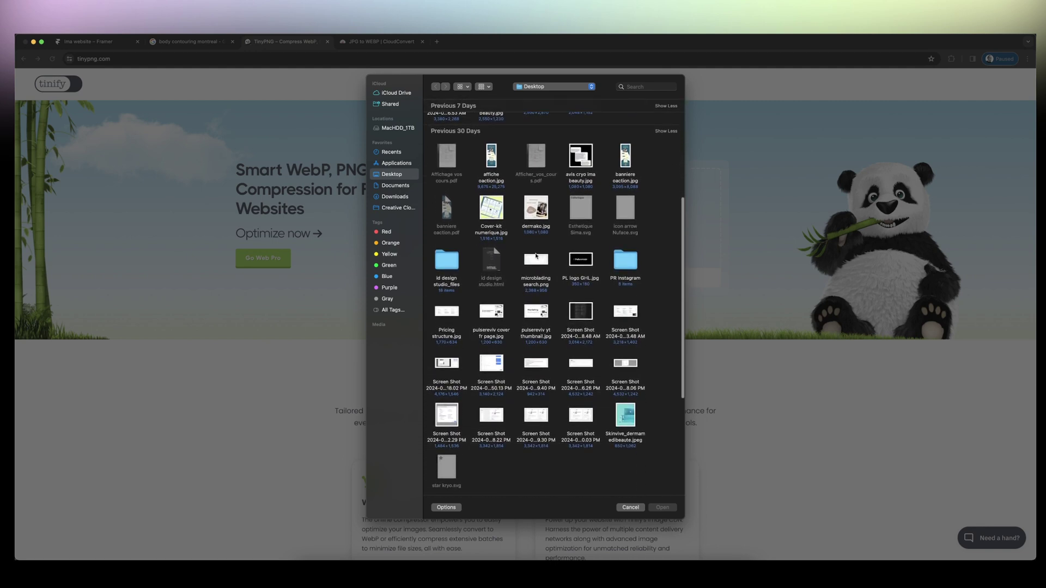
pyautogui.scroll(-9, 536, 256)
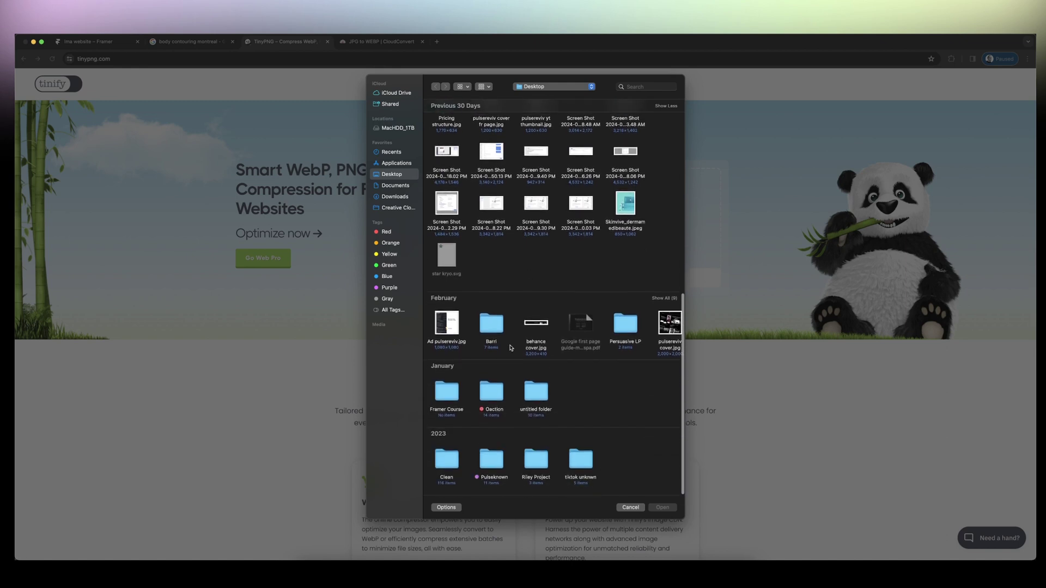
pyautogui.click(396, 197)
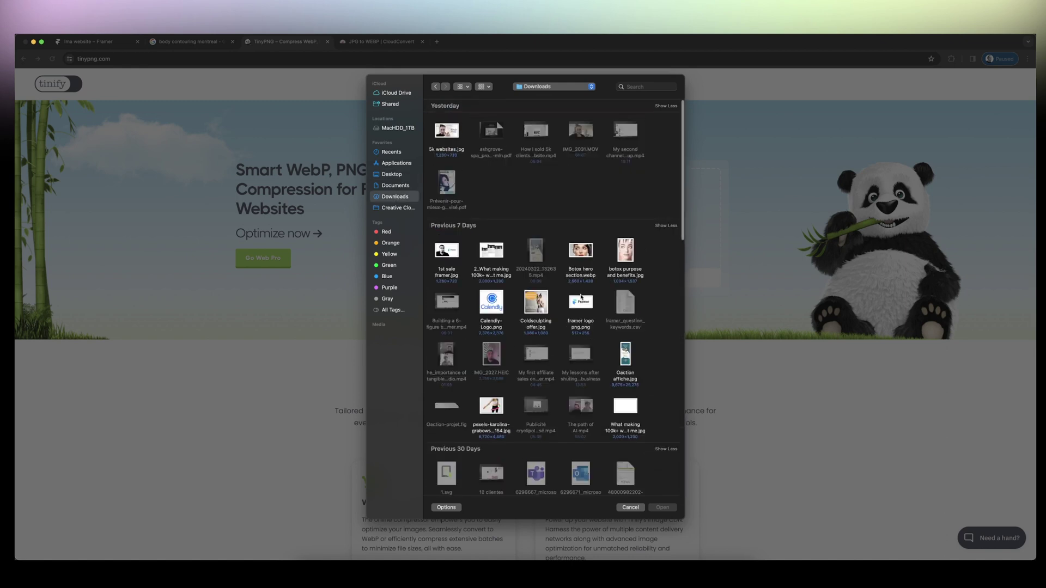
pyautogui.doubleClick(571, 260)
pyautogui.moveTo(375, 394); pyautogui.dragTo(403, 399)
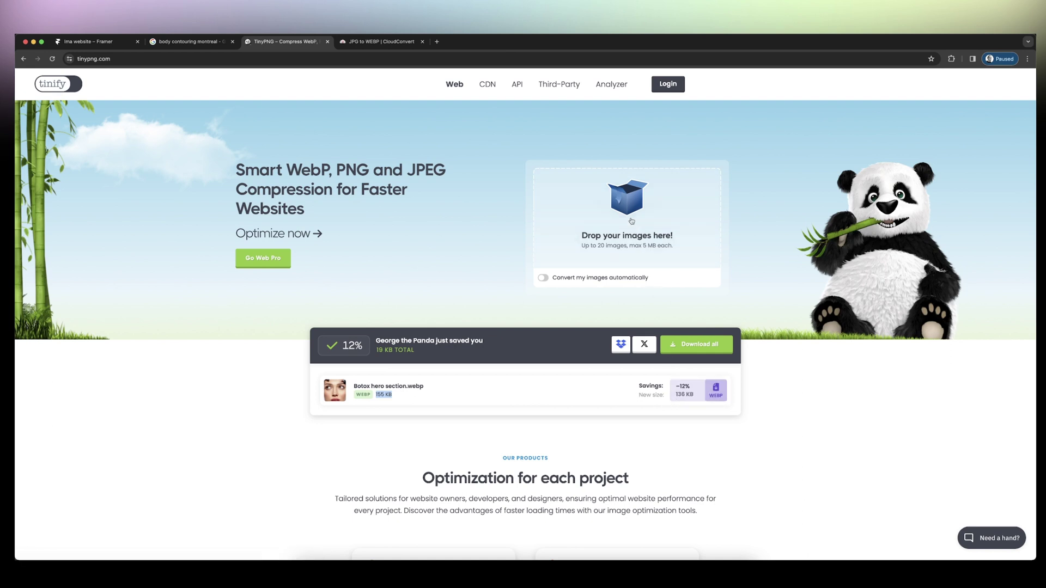
# Upload the Pexels stock photo to TinyPNG, compressing it by 44% to 354 KB.
pyautogui.click(631, 221)
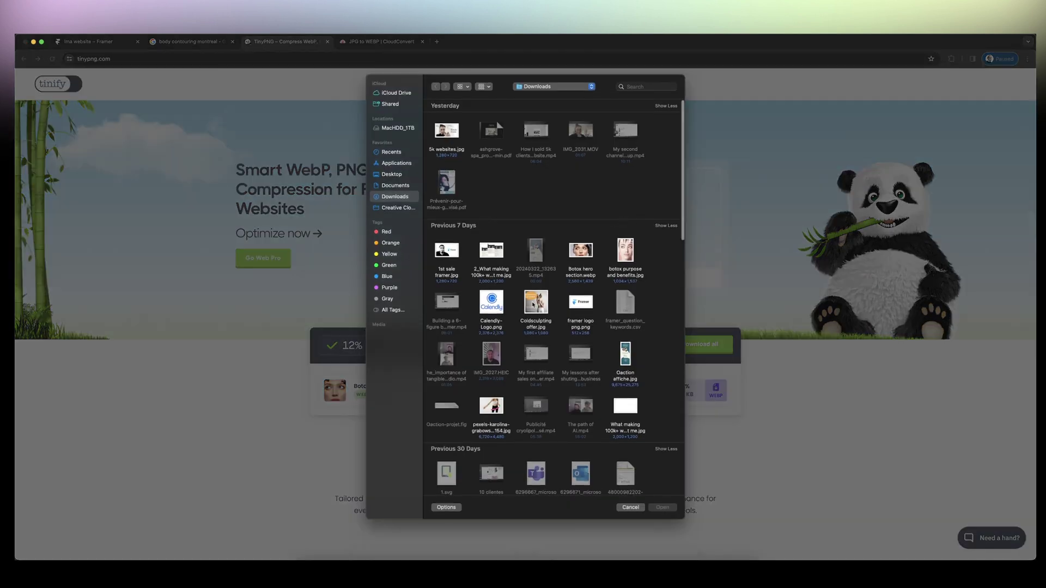
pyautogui.scroll(-5, 533, 305)
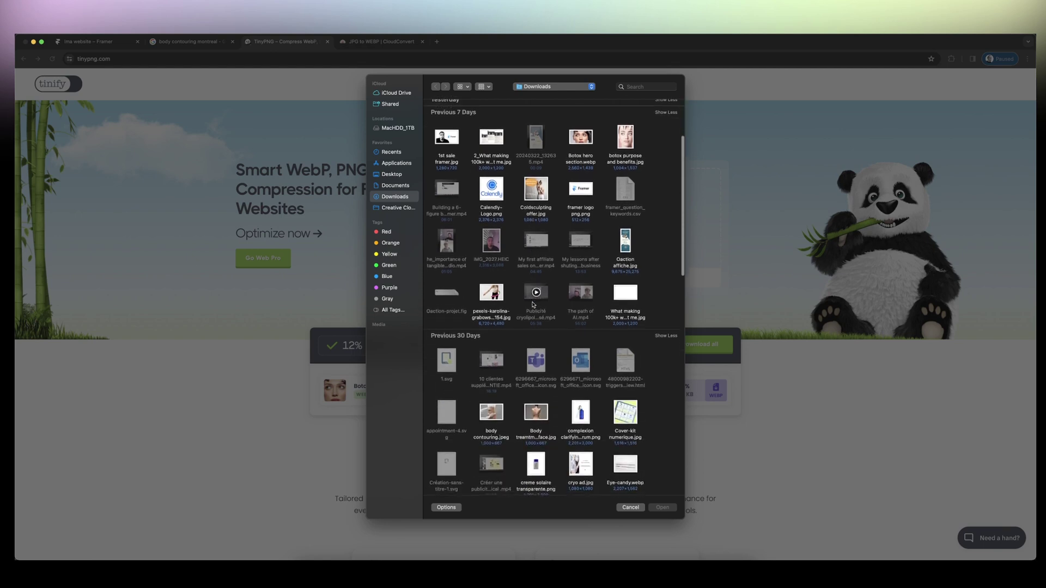
pyautogui.doubleClick(493, 299)
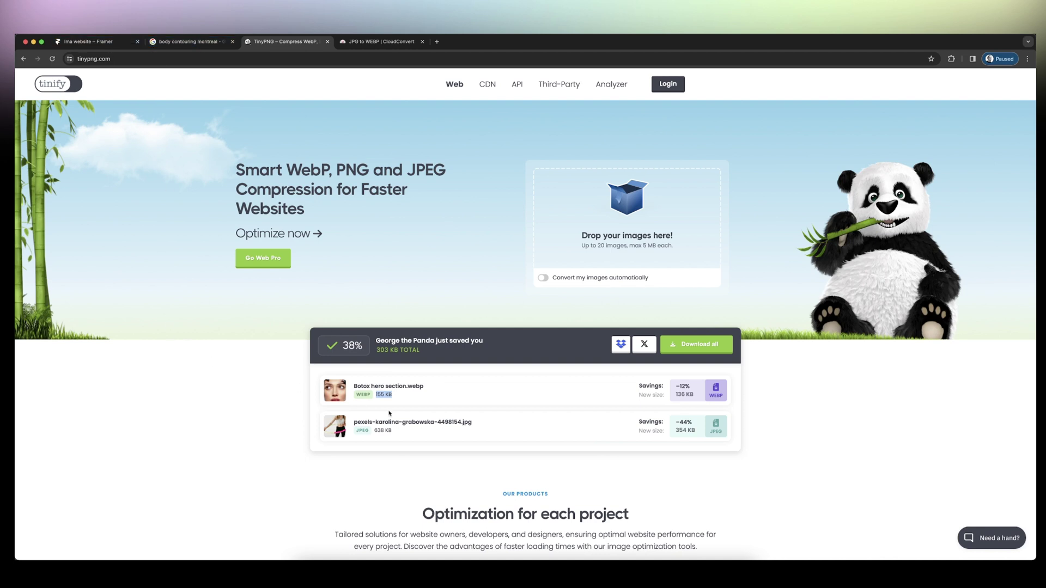
pyautogui.click(309, 551)
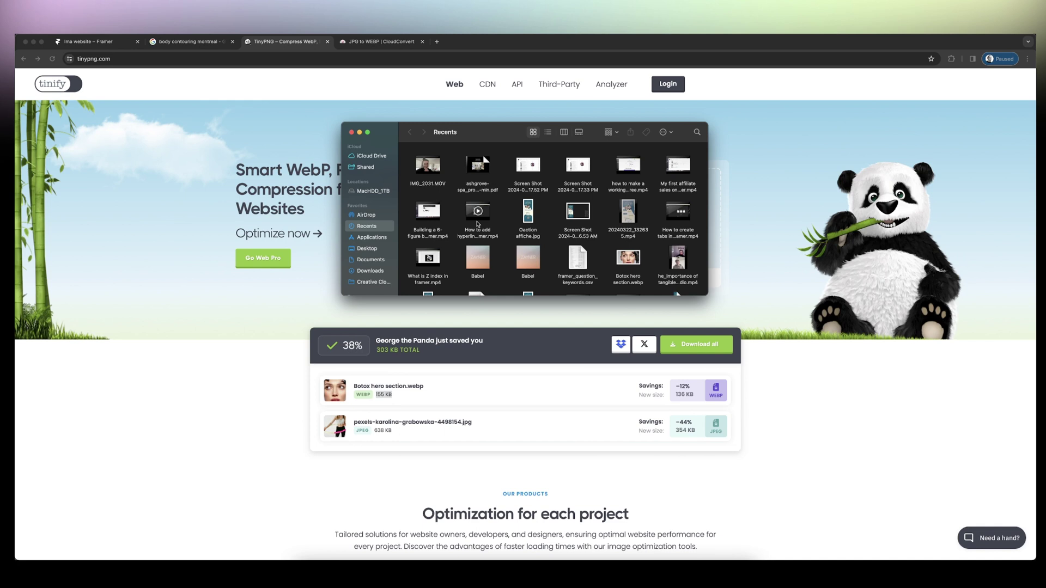
# Back in Framer, open the hero portrait's image fill settings, also checking the three-women image.
pyautogui.click(351, 133)
pyautogui.click(98, 44)
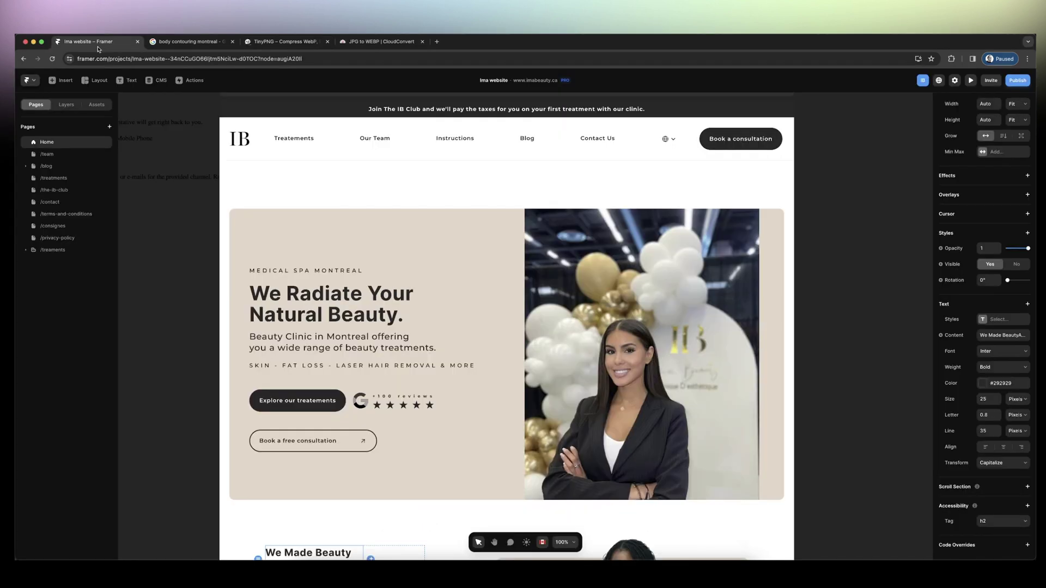
pyautogui.click(544, 327)
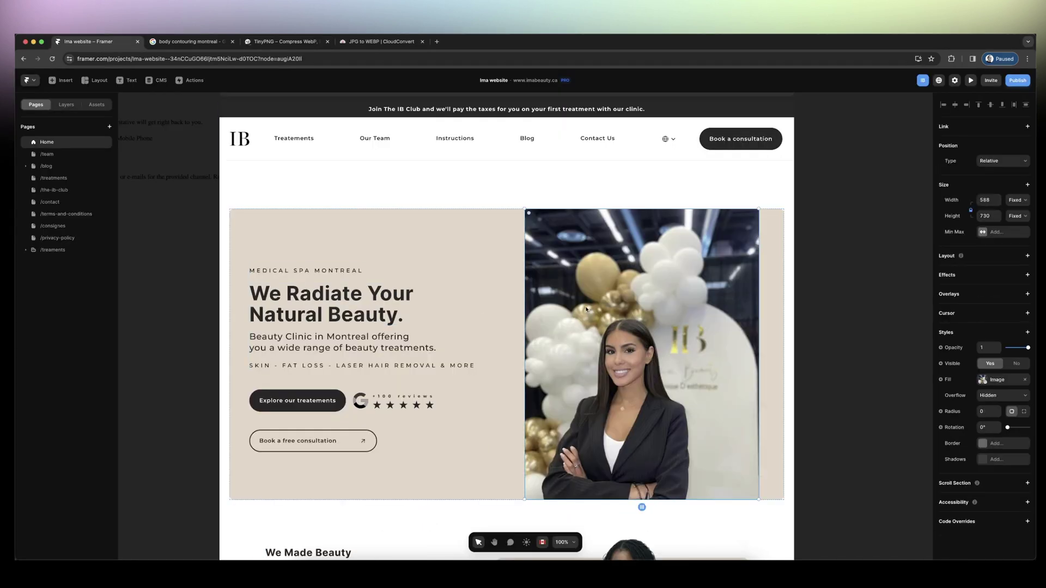
pyautogui.click(990, 381)
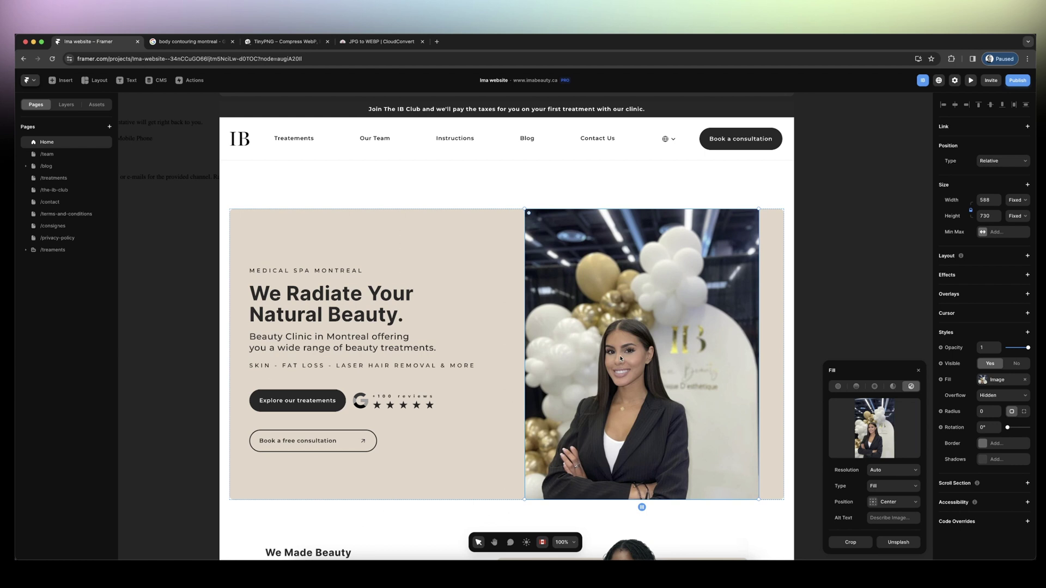
pyautogui.scroll(-7, 629, 384)
pyautogui.click(632, 382)
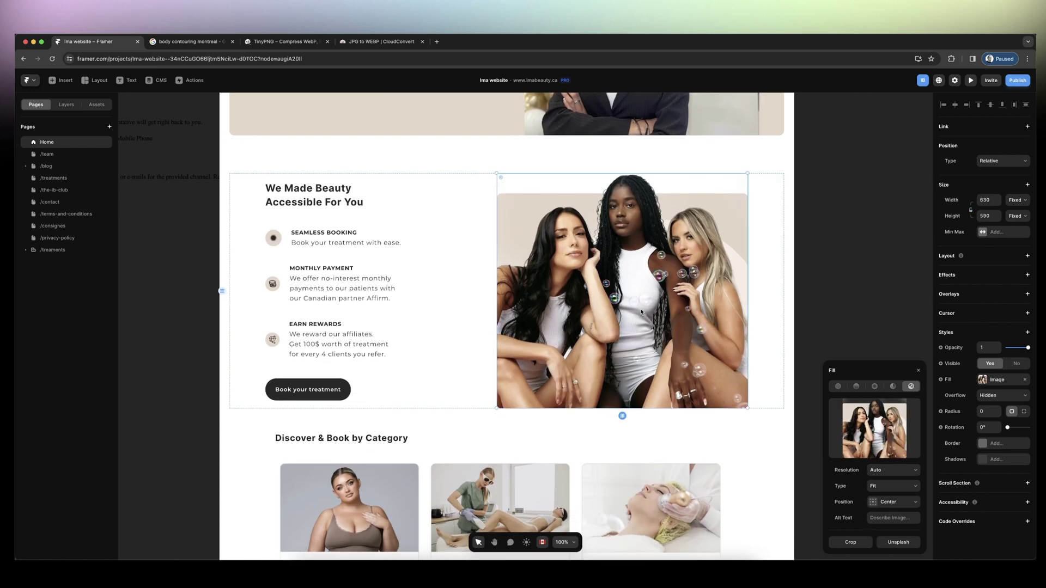
pyautogui.scroll(4, 641, 311)
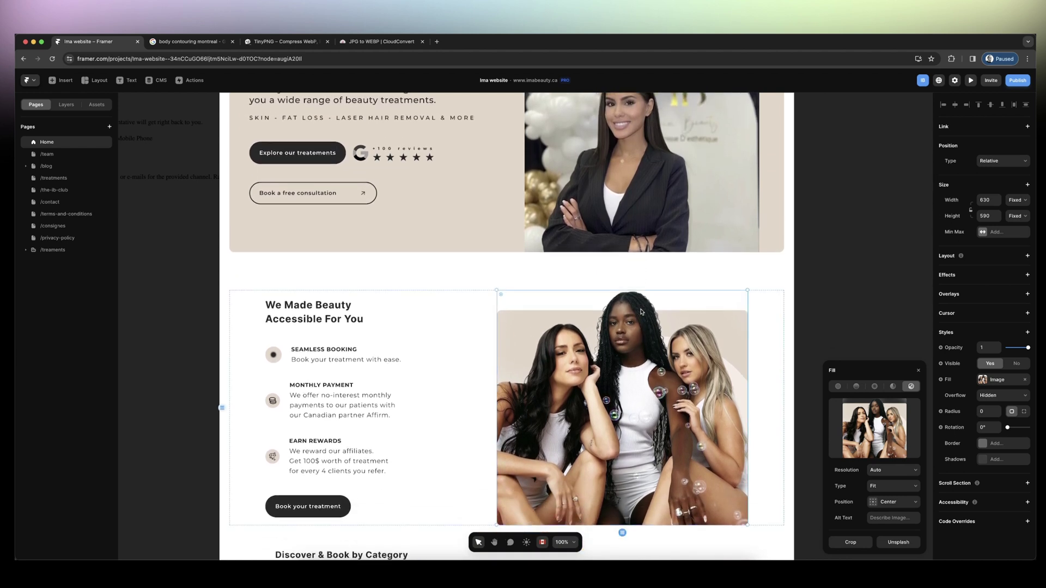
pyautogui.scroll(3, 642, 311)
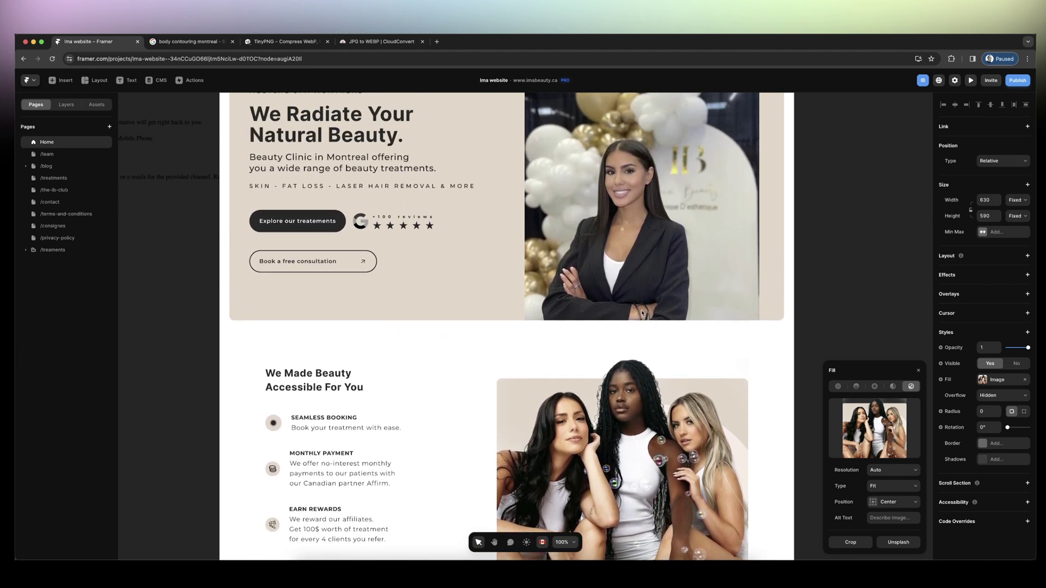
# Write the hero portrait's alt text, rewriting it to begin 'A photo showing the owner of'.
pyautogui.click(641, 312)
pyautogui.click(896, 519)
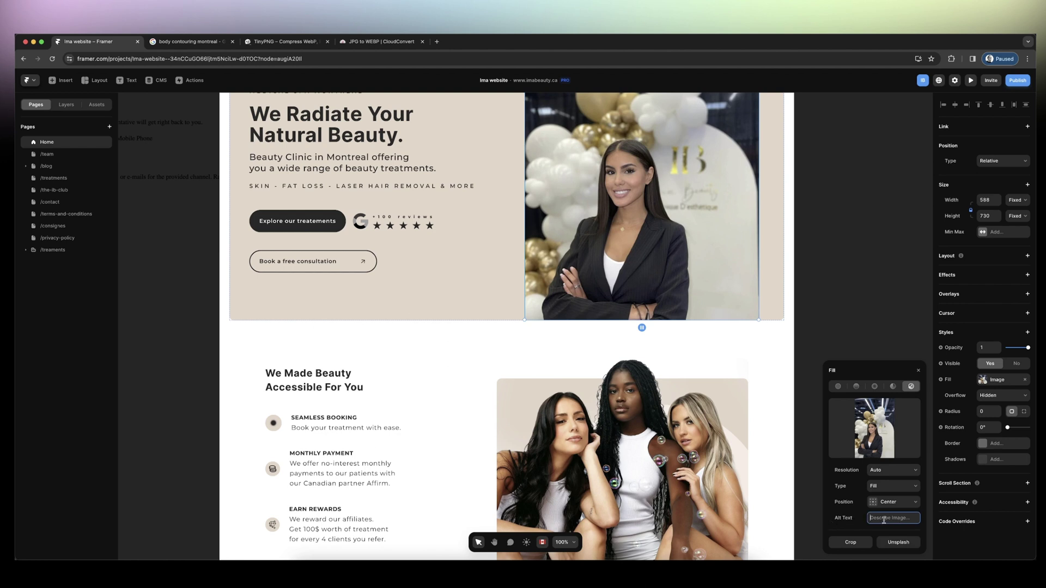
pyautogui.write('Medical Spa')
pyautogui.hotkey('ctrl', 'a')
pyautogui.write('Ima beauty')
pyautogui.hotkey('ctrl', 'a')
pyautogui.write('A photo showing the owner of')
# Give the three-women image alt text 'model women smiling from a medical spa in montreal'.
pyautogui.click(685, 483)
pyautogui.click(899, 517)
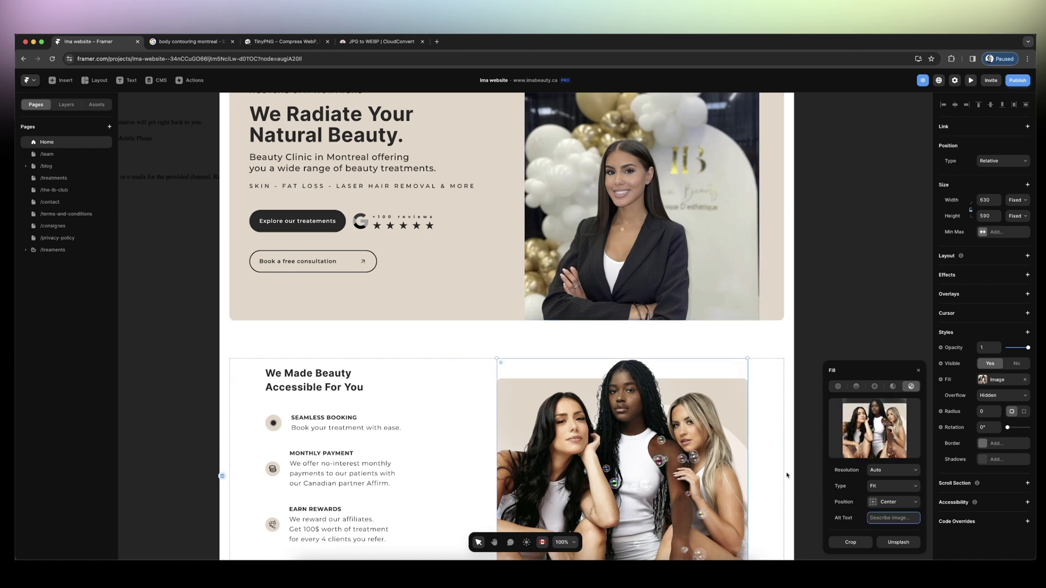
pyautogui.write('Three women')
pyautogui.press('BackSpace')
pyautogui.press('BackSpace')
pyautogui.press('BackSpace')
pyautogui.write('model women smiling')
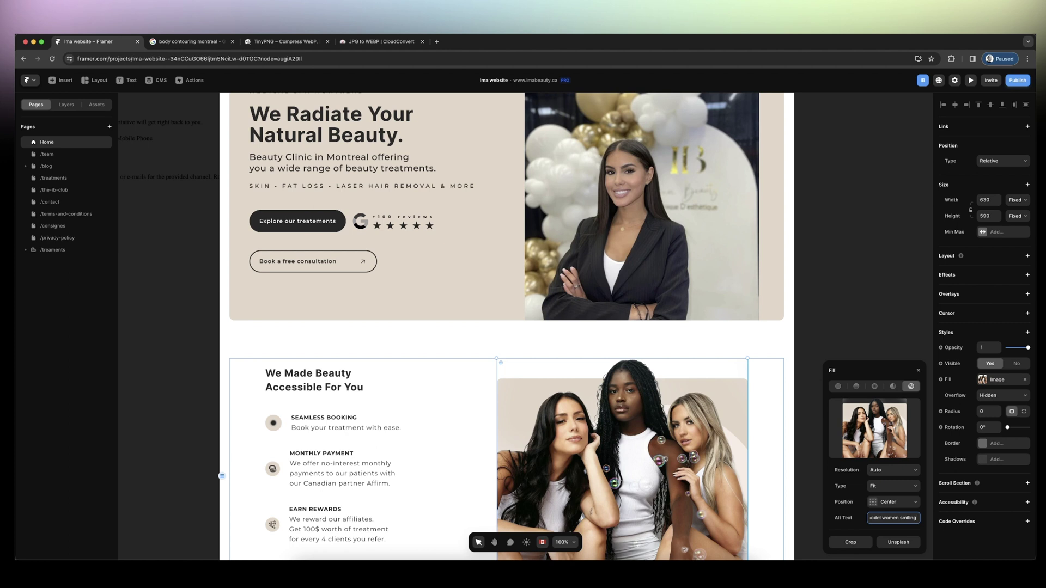
pyautogui.write('and')
pyautogui.press('BackSpace')
pyautogui.press('BackSpace')
pyautogui.press('BackSpace')
pyautogui.write('fro')
pyautogui.write('m')
pyautogui.hotkey('shift', 'Right')
pyautogui.hotkey('shift', 'Right')
pyautogui.hotkey('shift', 'Right')
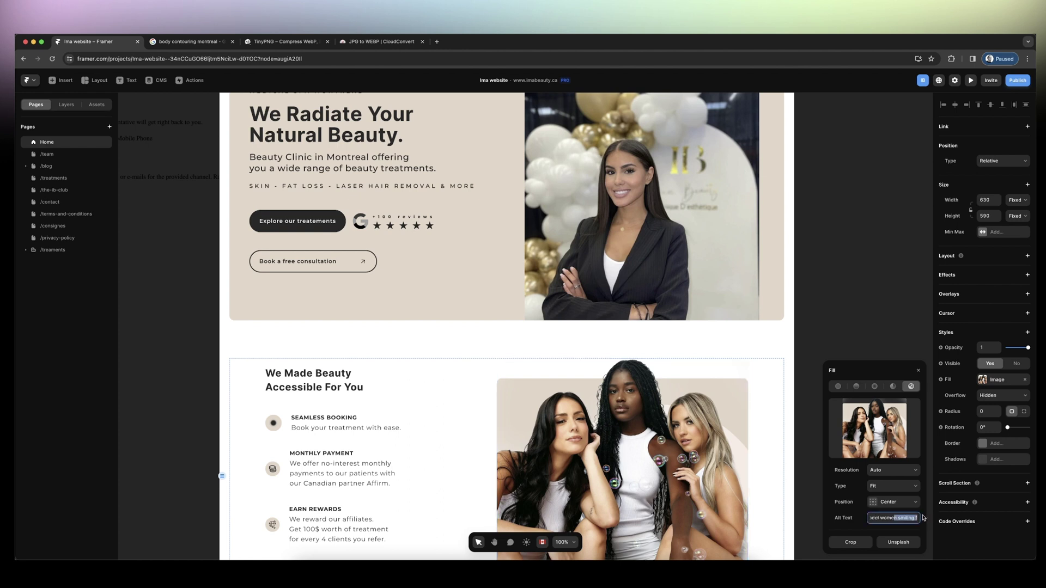
pyautogui.press('Right')
pyautogui.press('Right')
pyautogui.press('Right')
pyautogui.press('Right')
pyautogui.press('Right')
pyautogui.press('Right')
pyautogui.press('Right')
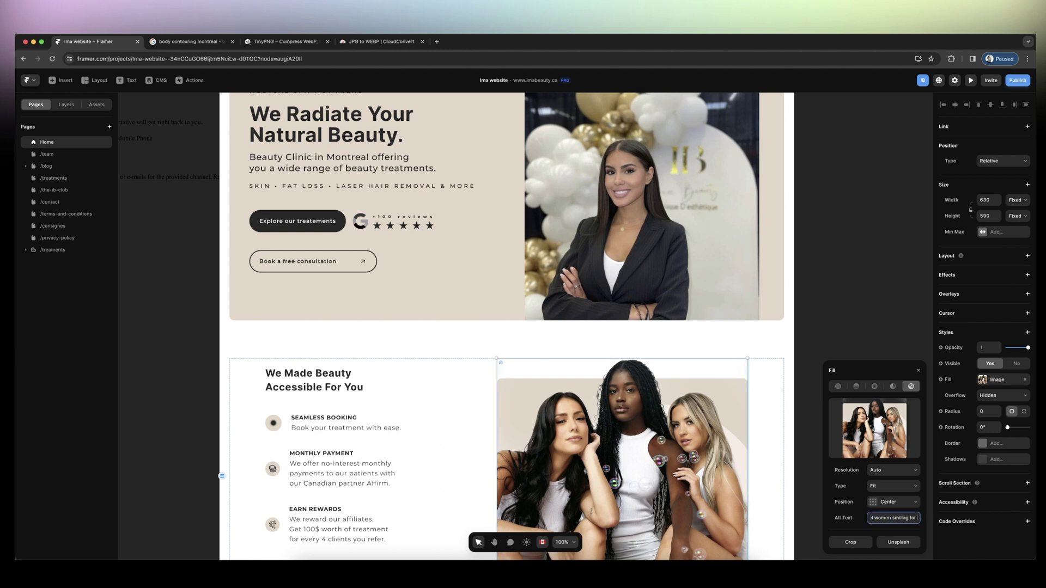
pyautogui.press('Right')
pyautogui.press('Right')
pyautogui.press('Right')
pyautogui.press('Right')
pyautogui.press('Right')
pyautogui.press('Right')
pyautogui.press('Right')
pyautogui.press('Right')
pyautogui.press('Right')
pyautogui.press('Right')
pyautogui.press('Right')
pyautogui.press('Right')
pyautogui.write('a medical spa')
pyautogui.write(' in montreal')
pyautogui.scroll(-9, 578, 477)
pyautogui.scroll(2, 577, 478)
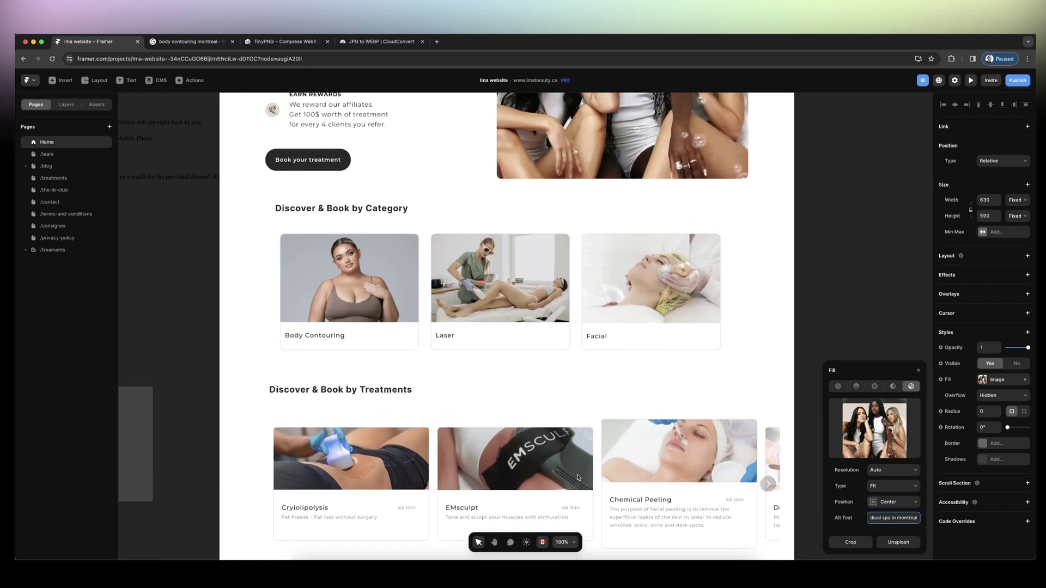
# Check the Body Contouring card and image, then open the 18-item CMS Treatments collection.
pyautogui.click(367, 306)
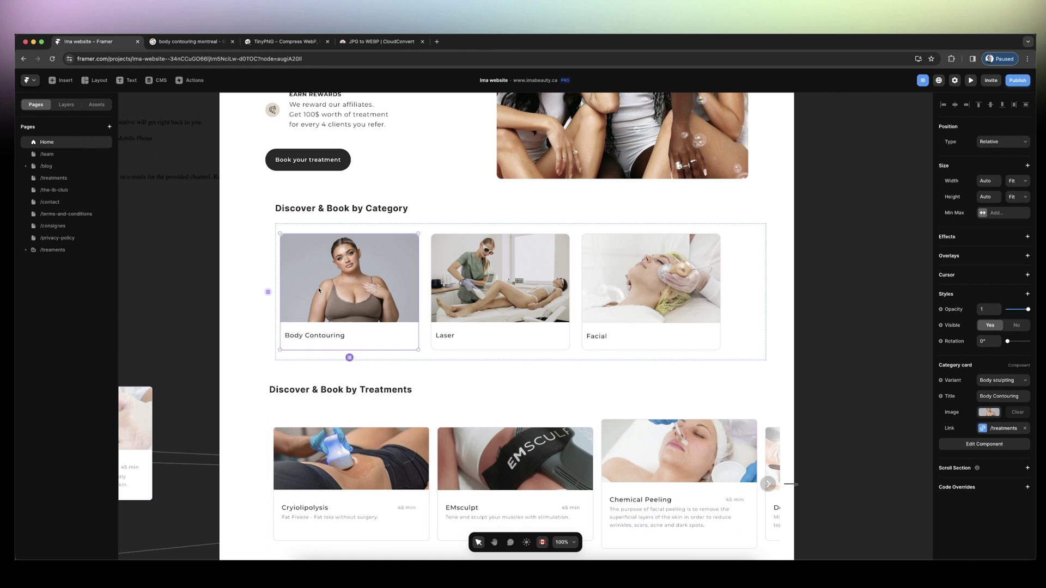
pyautogui.click(616, 164)
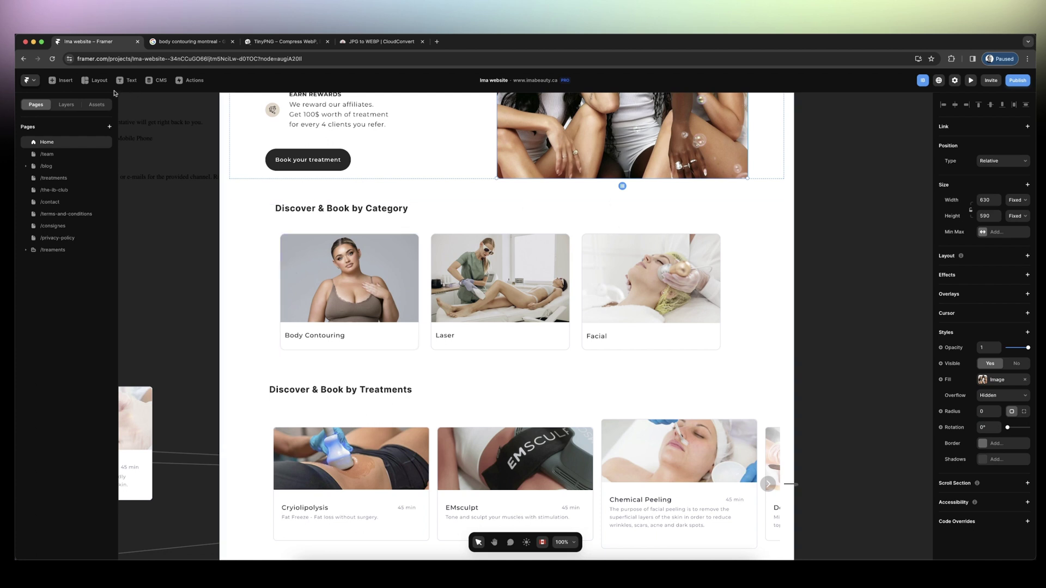
pyautogui.scroll(-3, 343, 237)
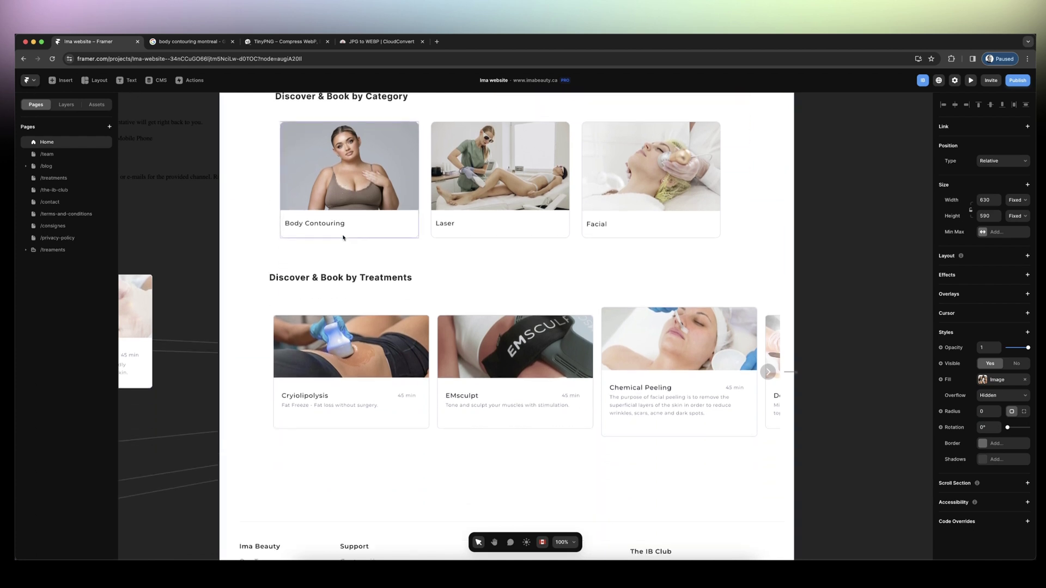
pyautogui.scroll(6, 343, 238)
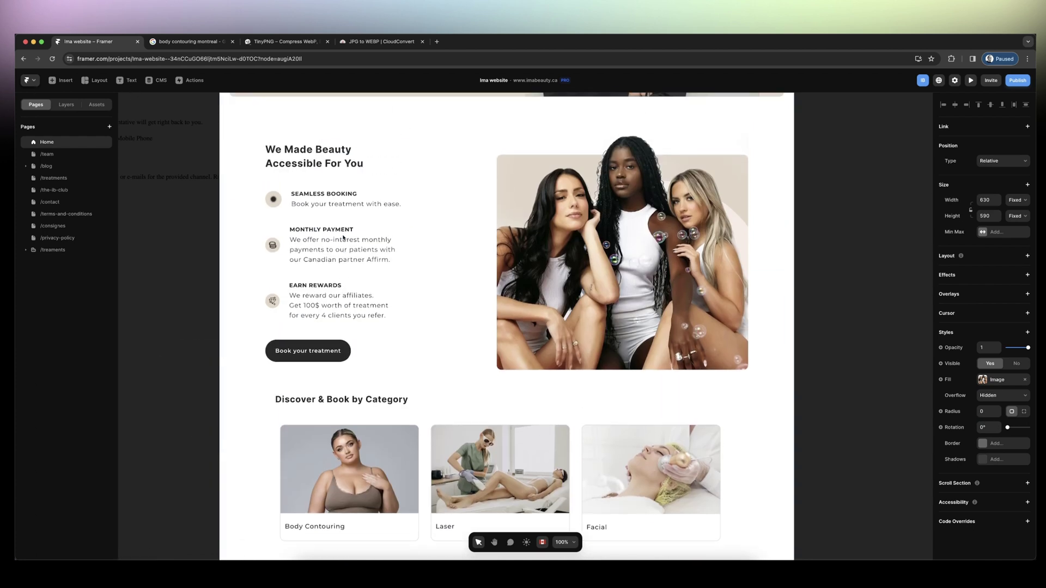
pyautogui.click(33, 84)
pyautogui.click(34, 83)
pyautogui.click(158, 80)
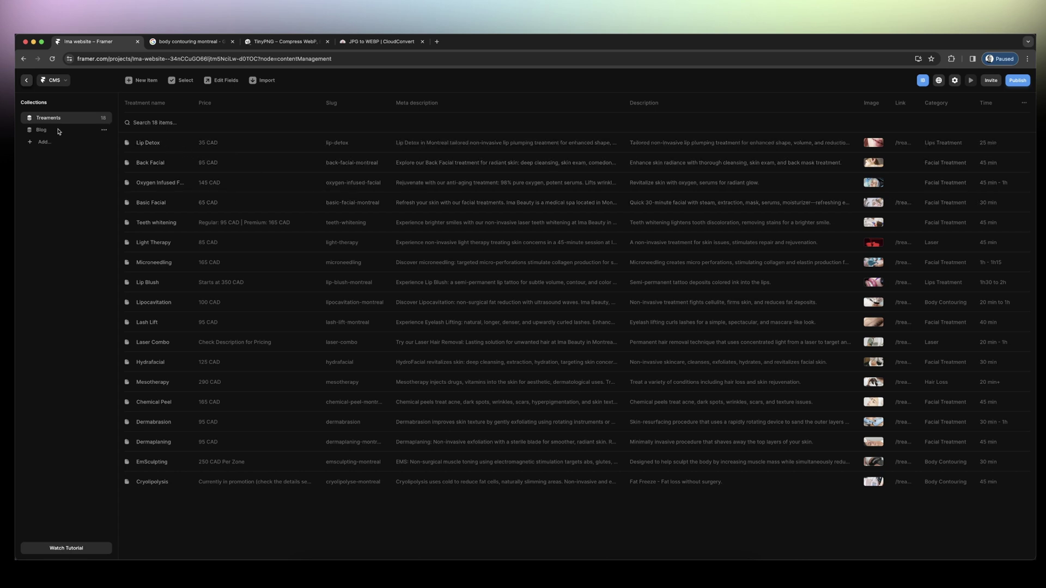
# Open the Lip Detox entry and check its image alt text ending in Montreal.
pyautogui.click(257, 150)
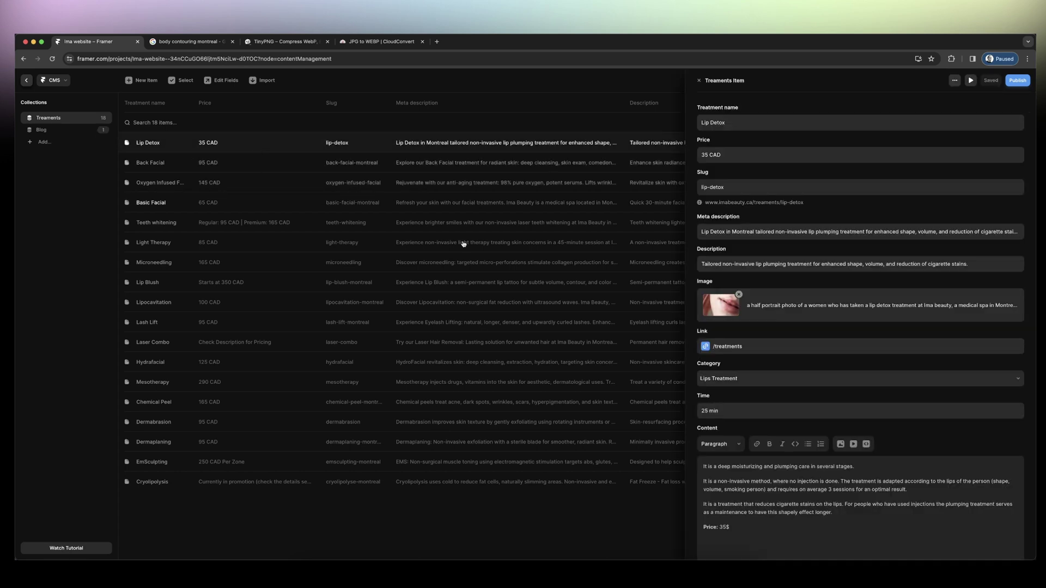
pyautogui.click(784, 308)
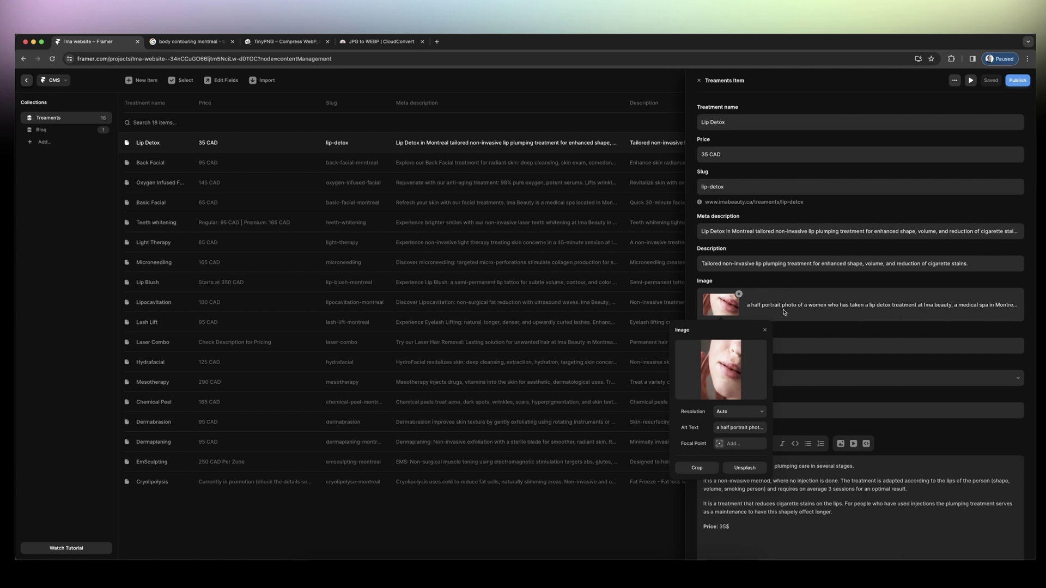
pyautogui.click(726, 431)
pyautogui.press('super+a')
pyautogui.click(738, 428)
pyautogui.click(975, 313)
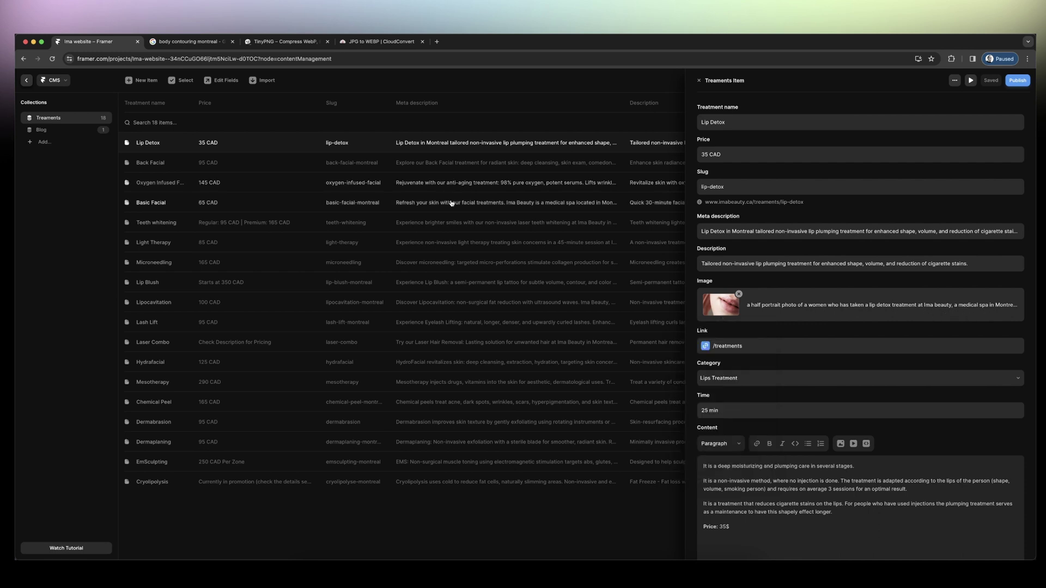
# Review the Lip Detox meta description, then open the Lip Blush entry (350 CAD, lip-blush-montreal).
pyautogui.click(721, 232)
pyautogui.click(721, 233)
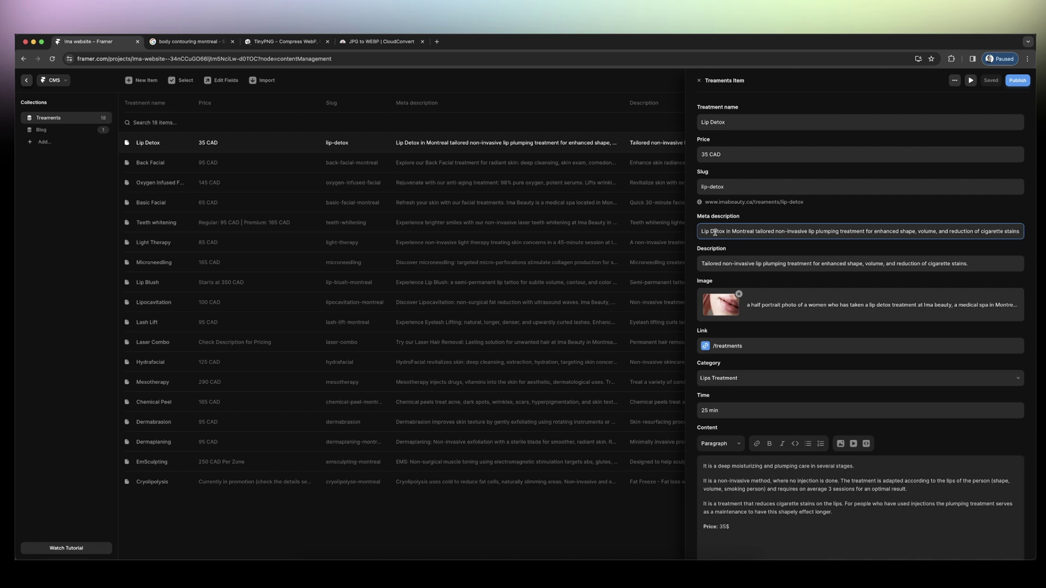
pyautogui.moveTo(712, 233); pyautogui.dragTo(761, 236)
pyautogui.click(761, 248)
pyautogui.scroll(-3, 853, 312)
pyautogui.scroll(3, 853, 312)
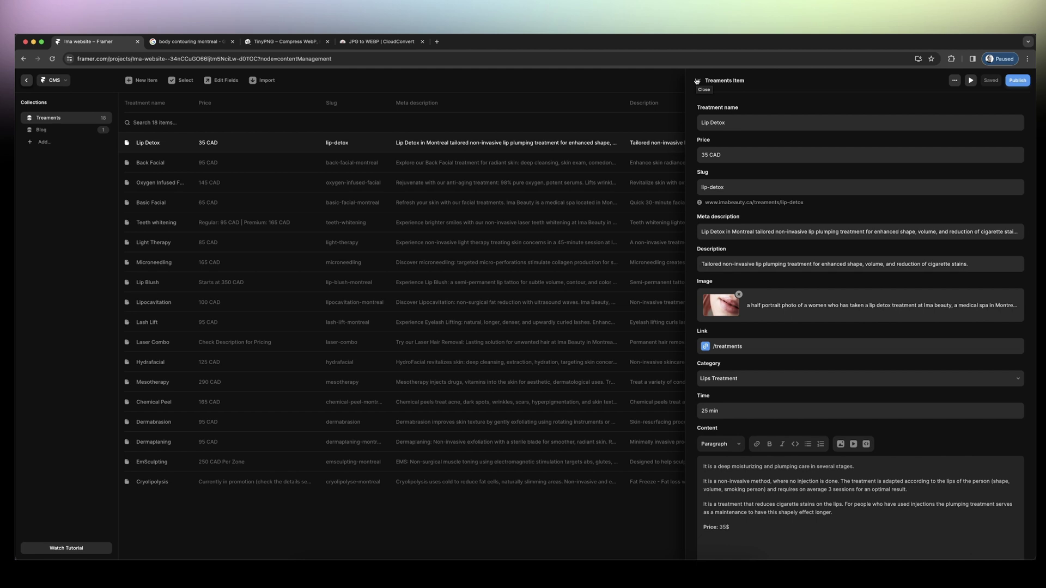
pyautogui.click(696, 81)
pyautogui.click(349, 145)
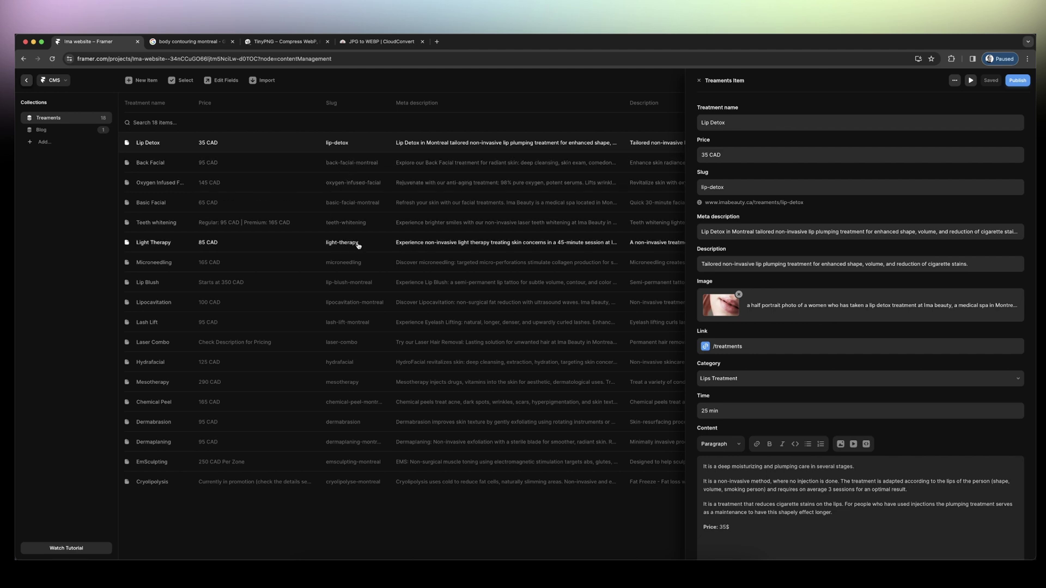
pyautogui.click(352, 292)
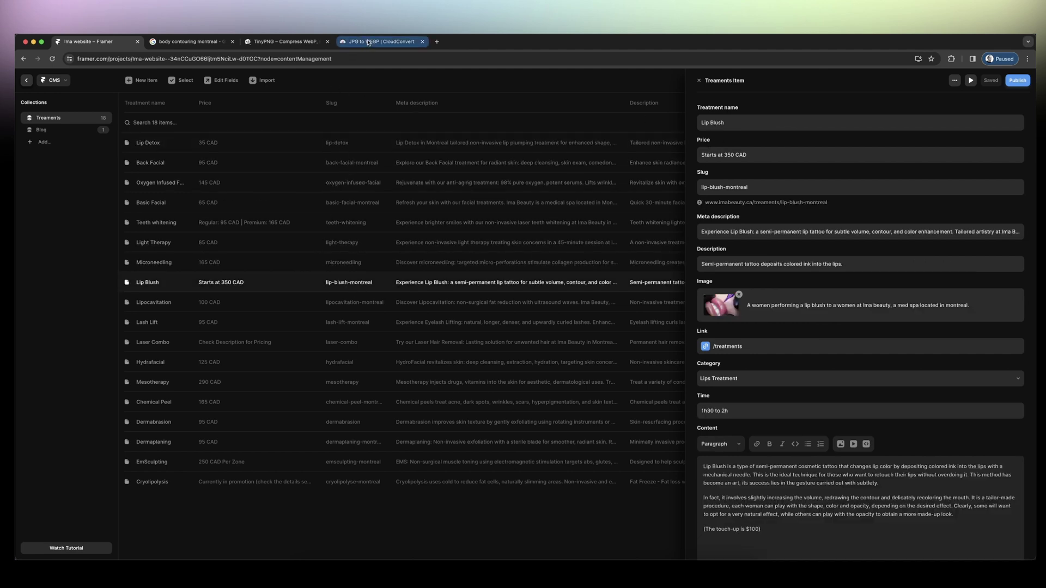
# Search Google for 'lip blush montreal' in a new tab and scroll the results.
pyautogui.hotkey('ctrl', 't')
pyautogui.write('lip blush montreal')
pyautogui.press('Return')
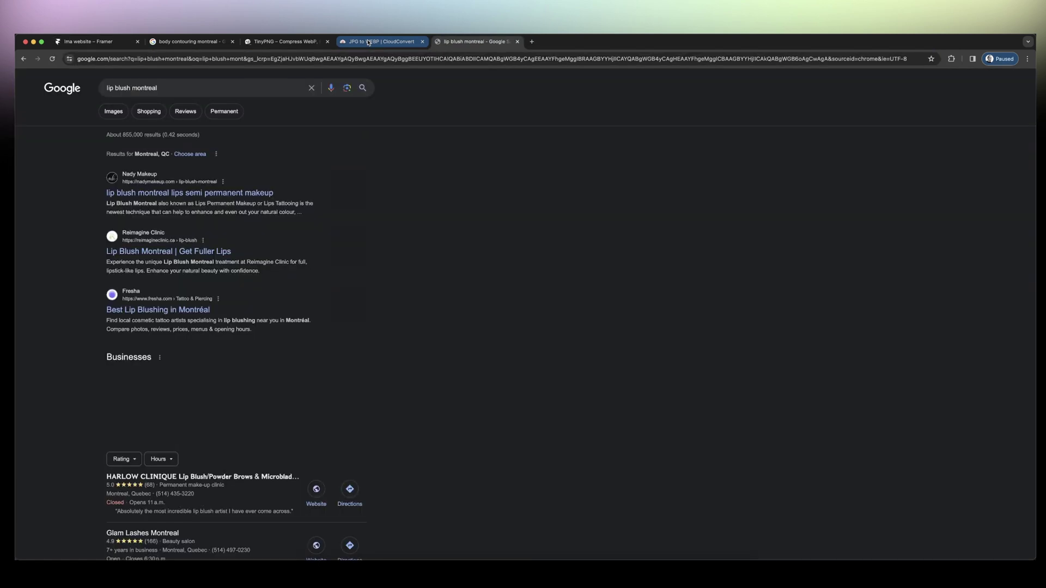
pyautogui.scroll(-10, 390, 365)
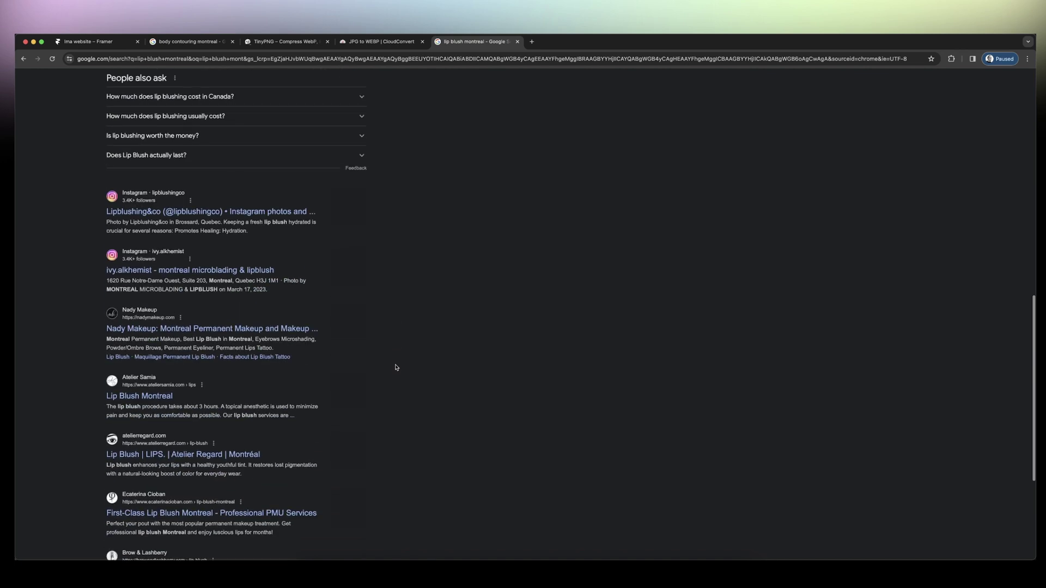
pyautogui.scroll(-4, 396, 367)
# Look for 'imab' on the first two results pages, then return to the Framer tab.
pyautogui.press('cmd+f')
pyautogui.write('ima beau')
pyautogui.press('cmd+a')
pyautogui.write('imab')
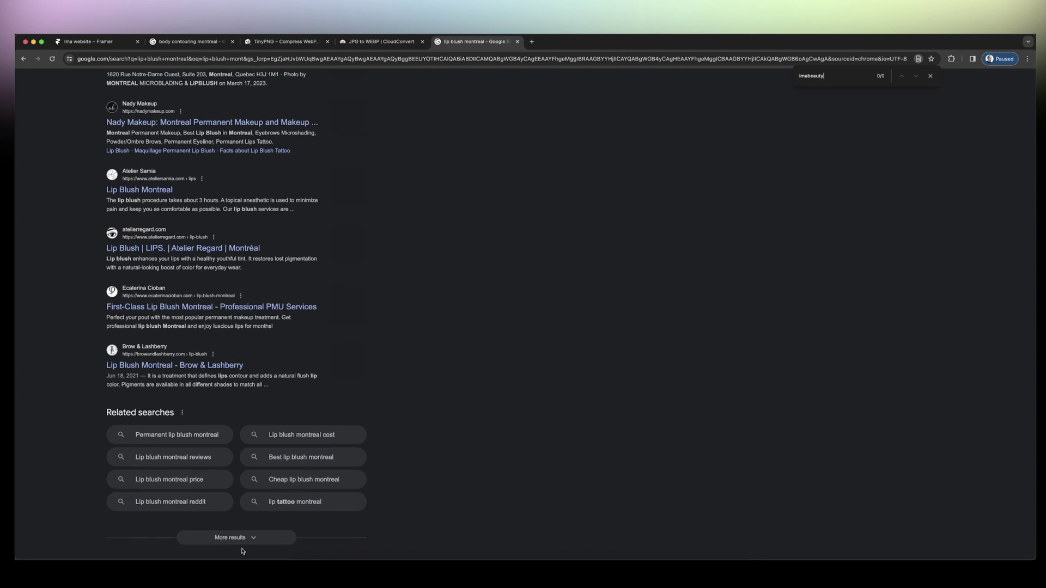
pyautogui.click(240, 538)
pyautogui.scroll(-5, 329, 398)
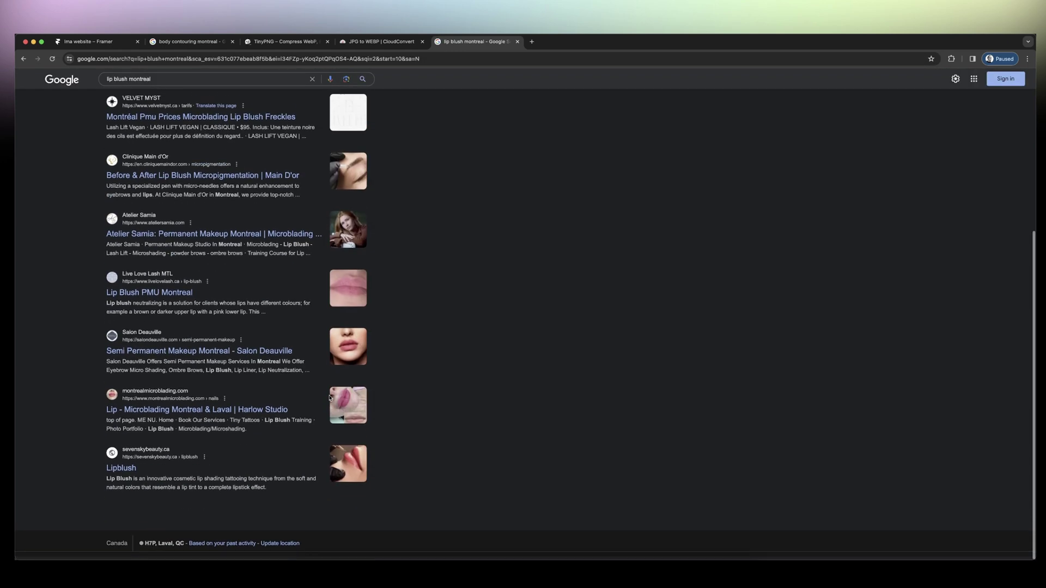
pyautogui.press('cmd+Left')
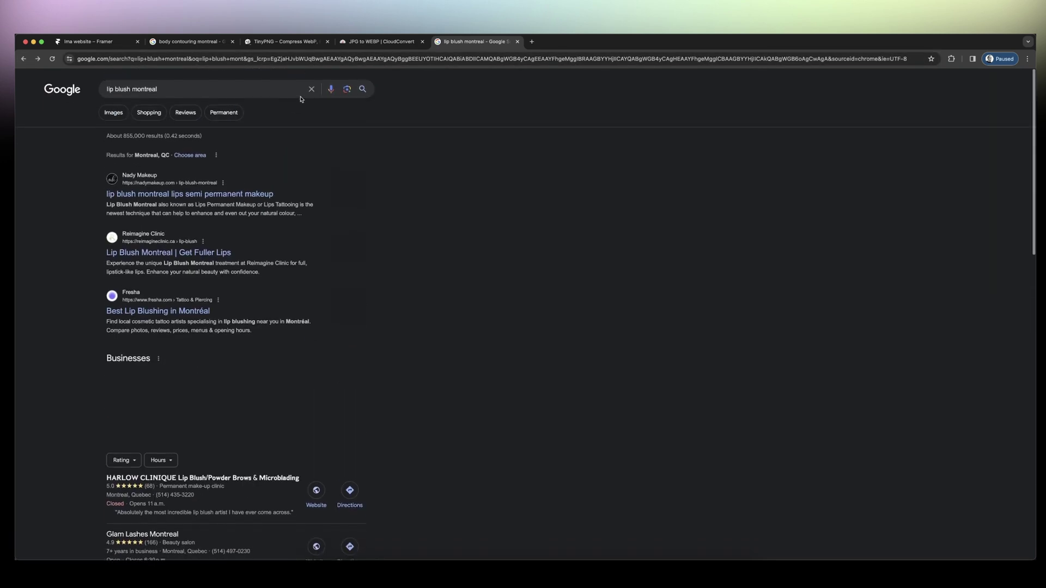
pyautogui.click(109, 43)
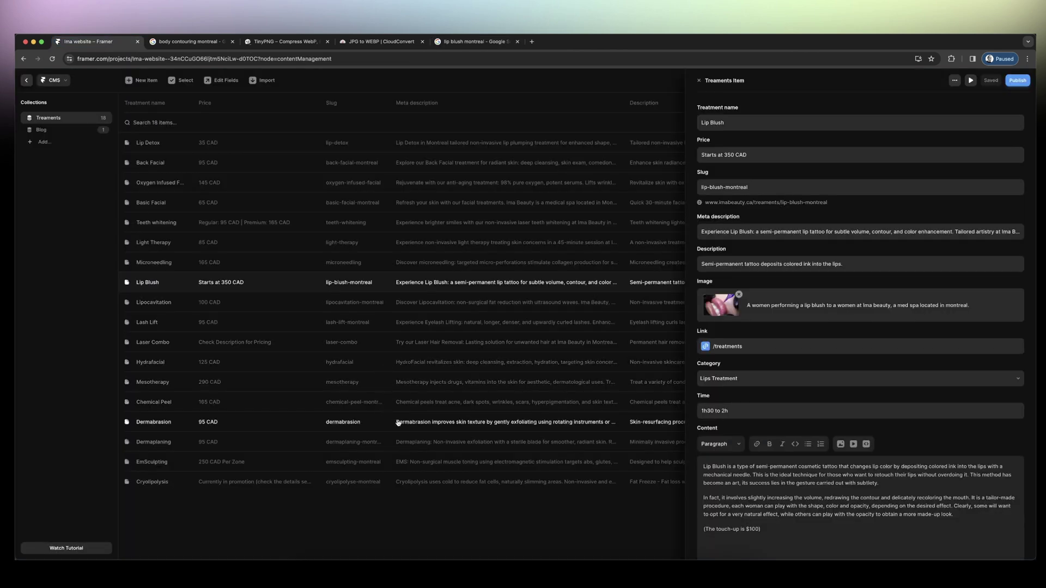
# Append ', cote-vertu.' to the Cryolipolysis image's alt text.
pyautogui.click(364, 481)
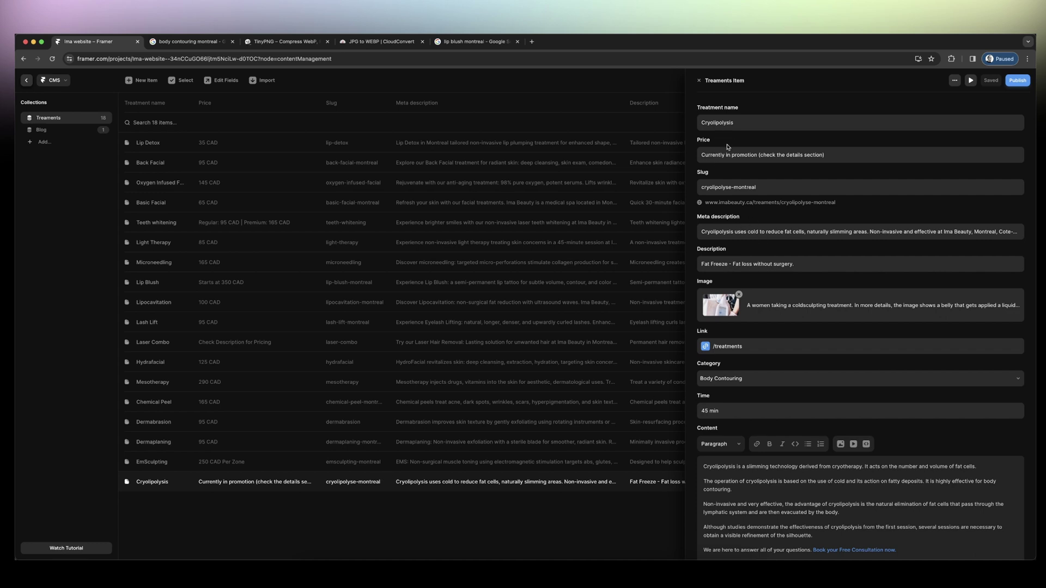
pyautogui.scroll(-4, 759, 370)
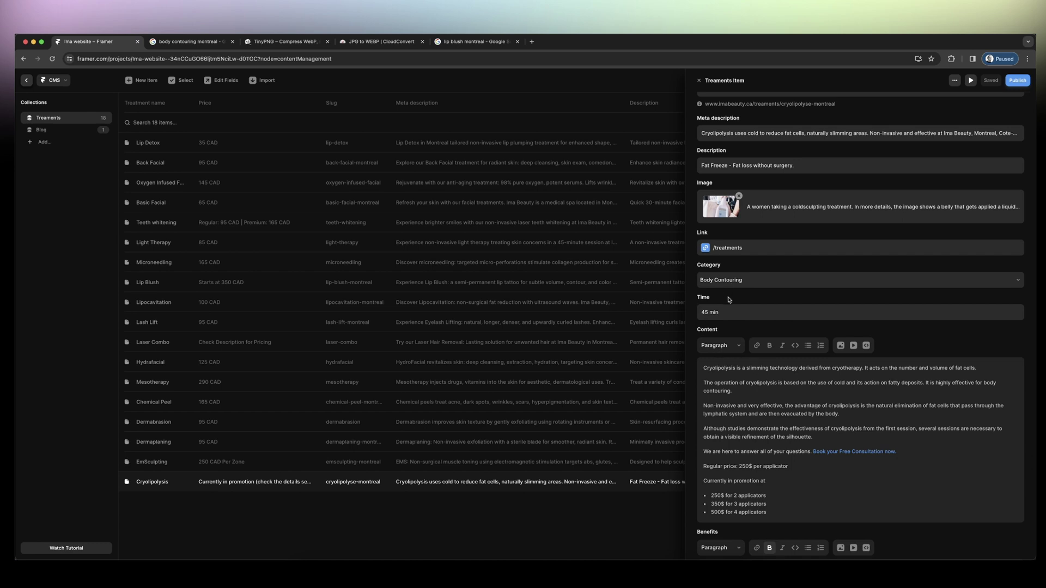
pyautogui.scroll(2, 742, 289)
pyautogui.click(764, 247)
pyautogui.click(719, 368)
pyautogui.click(735, 369)
pyautogui.press('super+a')
pyautogui.click(734, 370)
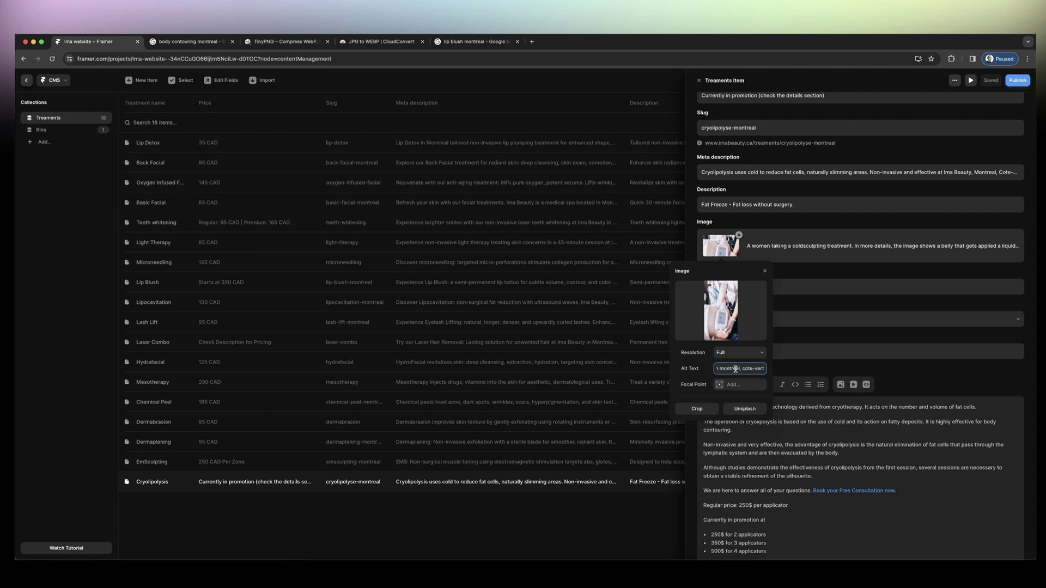
pyautogui.press('BackSpace')
pyautogui.press('BackSpace')
pyautogui.press('BackSpace')
pyautogui.press('BackSpace')
pyautogui.press('BackSpace')
pyautogui.press('BackSpace')
pyautogui.press('BackSpace')
pyautogui.press('BackSpace')
pyautogui.press('BackSpace')
pyautogui.press('BackSpace')
pyautogui.press('BackSpace')
pyautogui.write(', cote-vertu.')
pyautogui.click(850, 278)
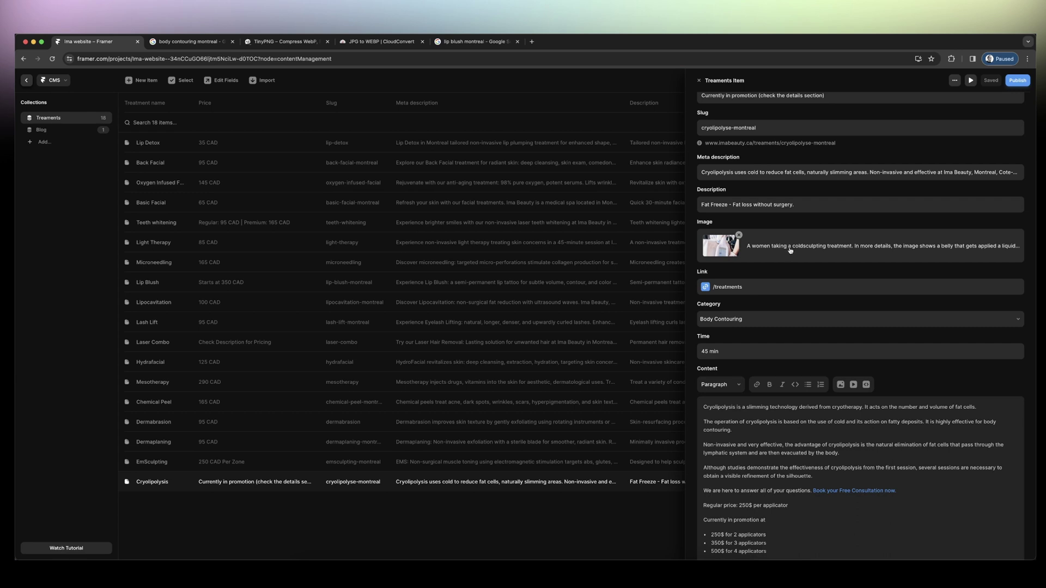
# Check the Ima Beauty, Montreal, Cote-Vertu phrase in the meta description, then return to the canvas.
pyautogui.click(703, 173)
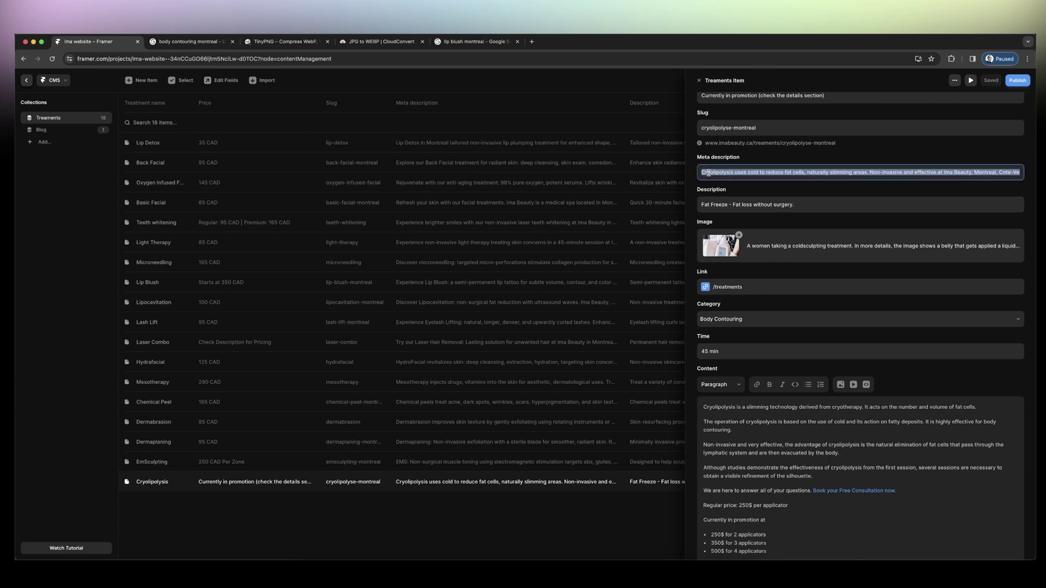
pyautogui.click(712, 173)
pyautogui.moveTo(944, 172); pyautogui.dragTo(1023, 174)
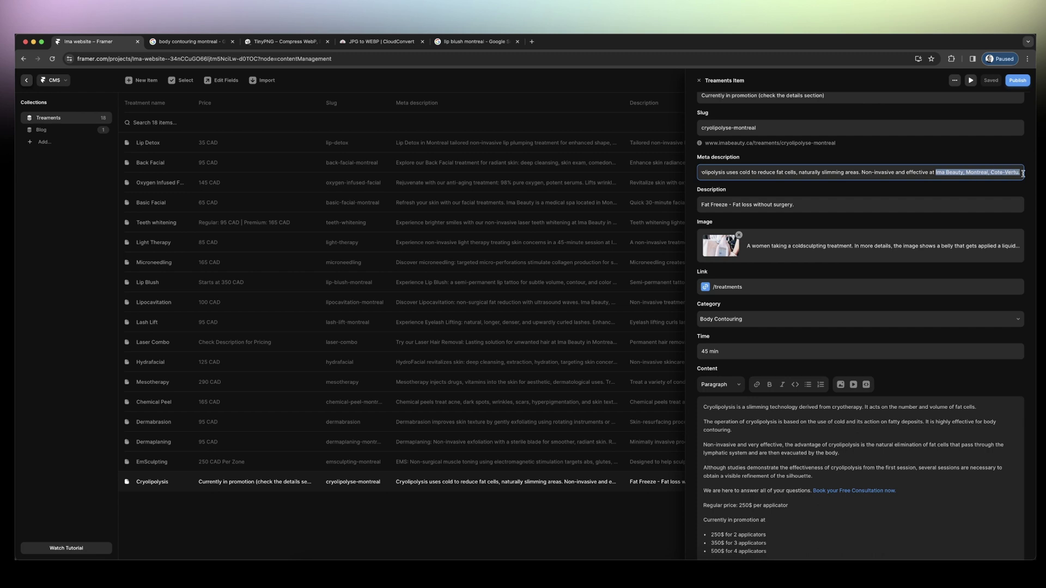
pyautogui.click(699, 80)
pyautogui.click(25, 81)
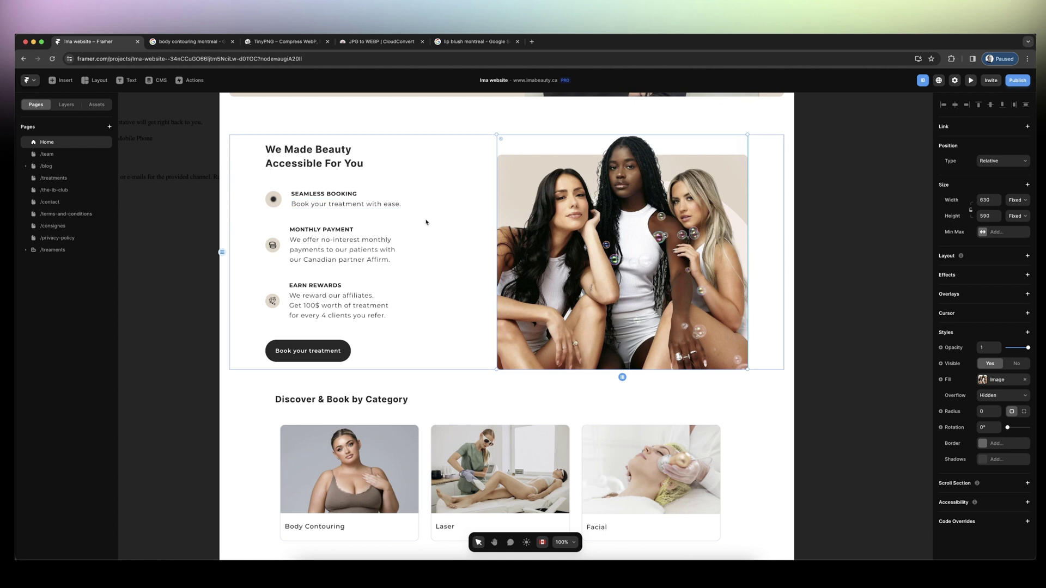
# Check the MEDICAL SPA MONTREAL heading's tag and look over the /team page.
pyautogui.scroll(10, 426, 221)
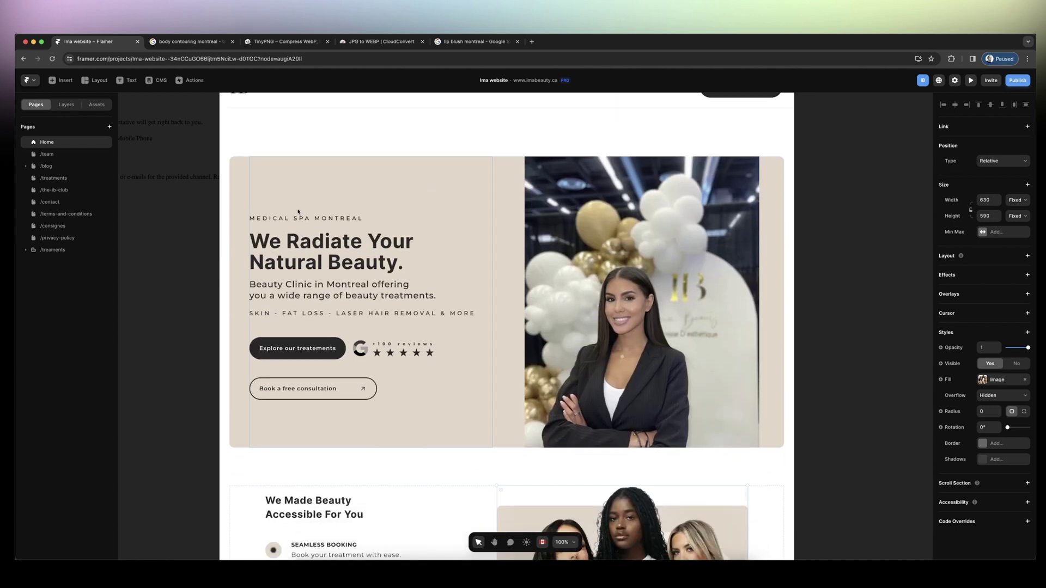
pyautogui.click(297, 218)
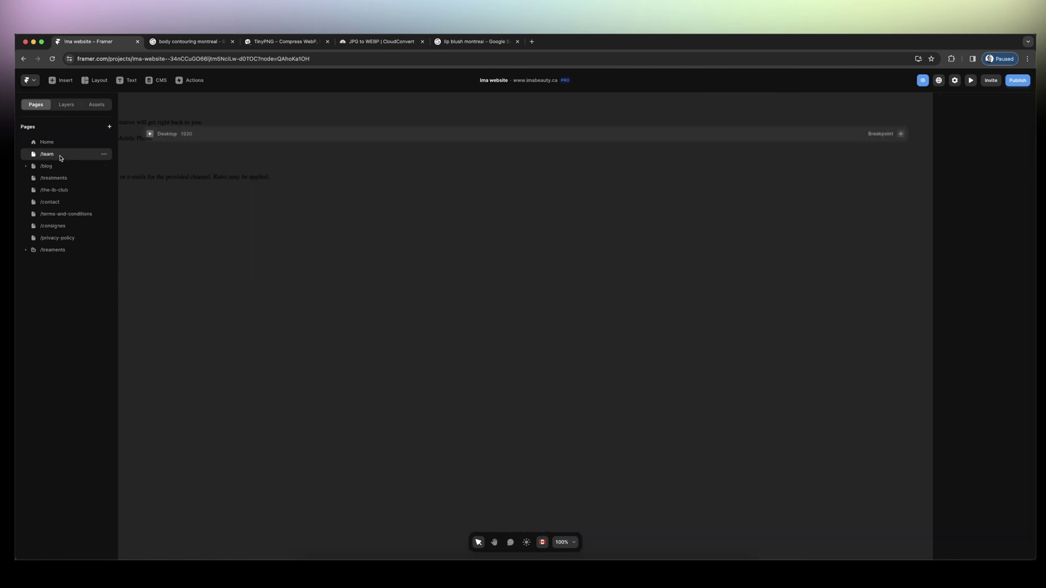
pyautogui.click(64, 157)
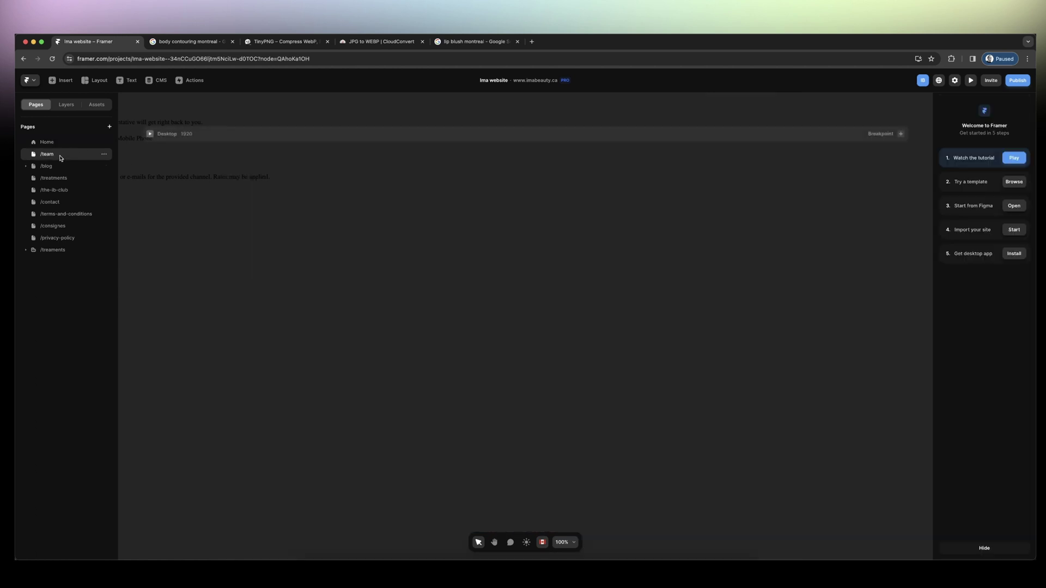
pyautogui.scroll(-10, 268, 276)
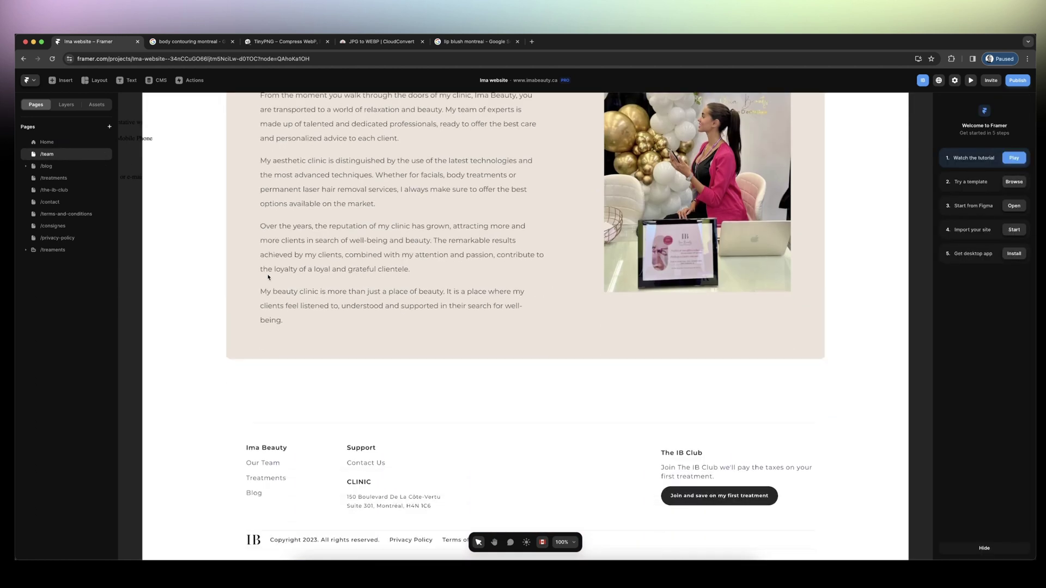
pyautogui.scroll(3, 268, 277)
# Look through the /blog and /treatments pages.
pyautogui.click(60, 168)
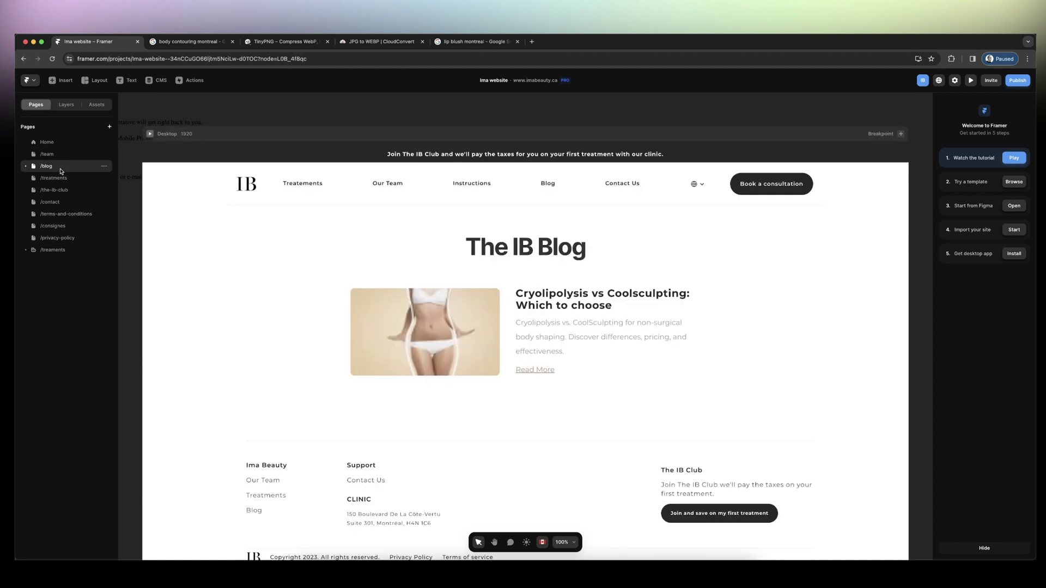
pyautogui.click(61, 179)
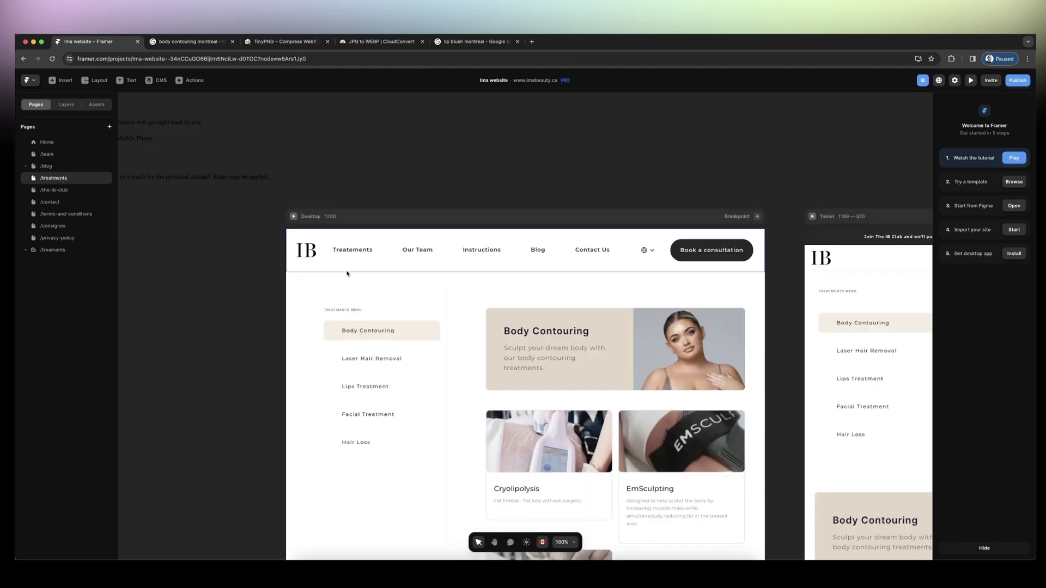
pyautogui.scroll(-3, 521, 252)
pyautogui.scroll(-20, 495, 266)
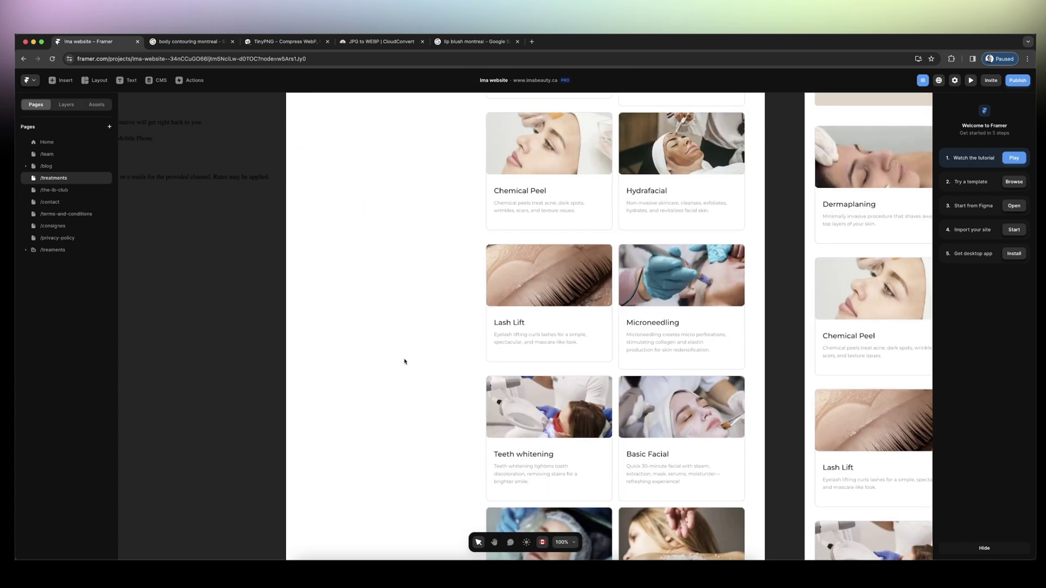
pyautogui.scroll(-20, 405, 361)
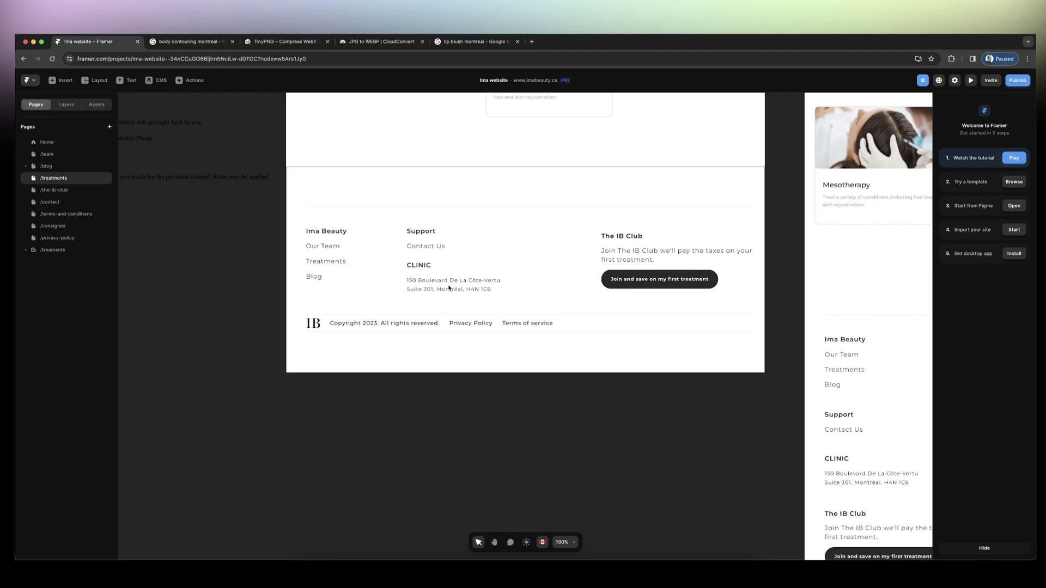
# Scroll the /contact page through its Discover & Book by Category and Treatments sections.
pyautogui.click(57, 203)
pyautogui.scroll(5, 353, 330)
pyautogui.scroll(-8, 353, 329)
pyautogui.scroll(8, 353, 337)
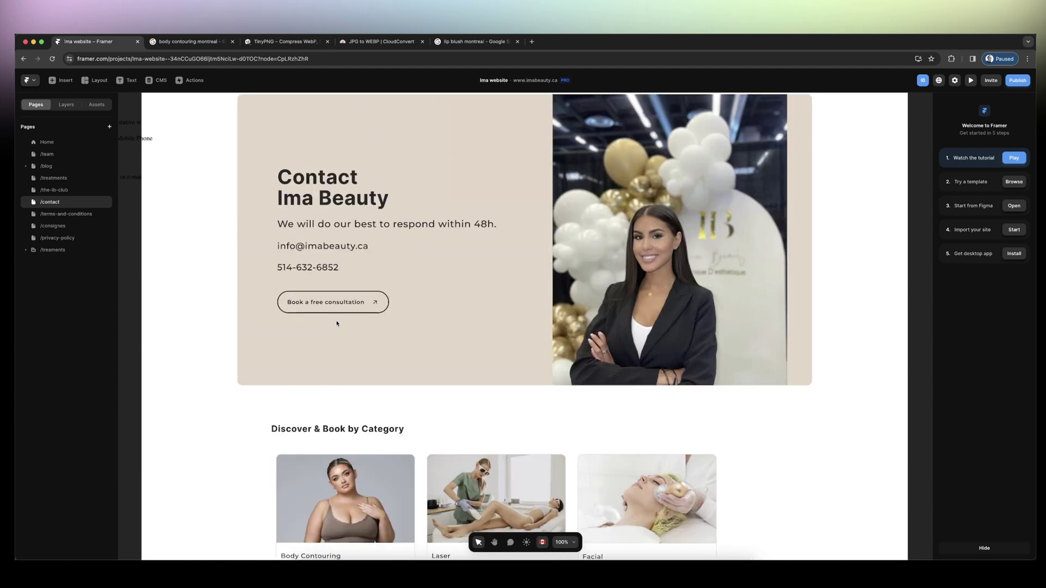
pyautogui.scroll(-3, 353, 341)
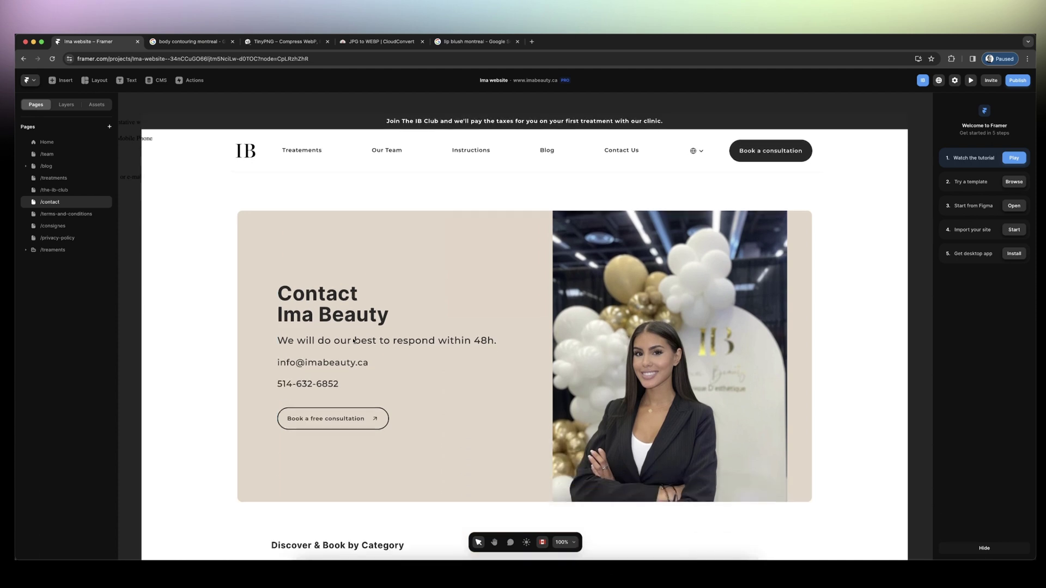
pyautogui.scroll(-5, 453, 325)
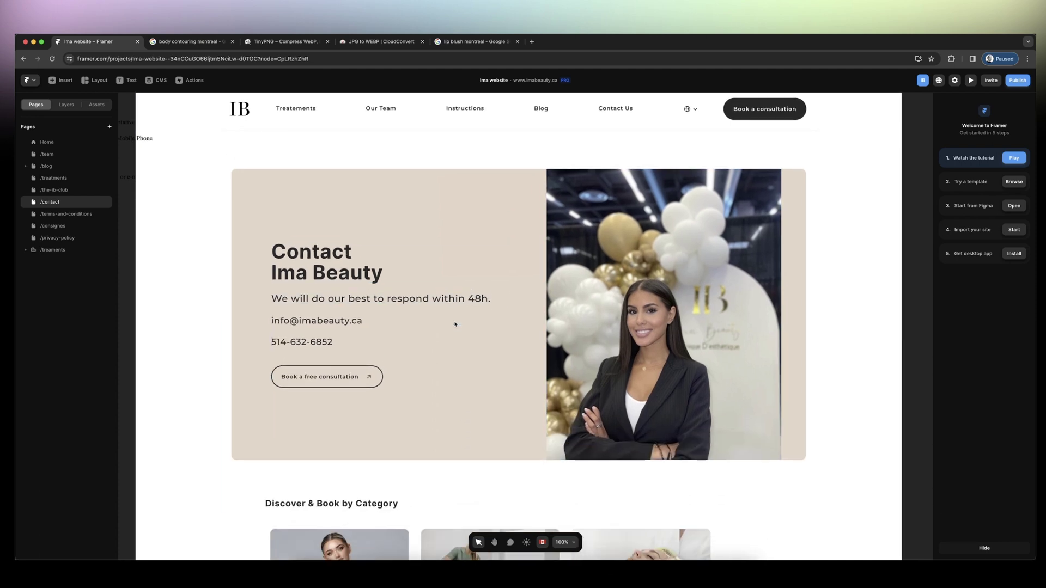
pyautogui.scroll(-2, 329, 321)
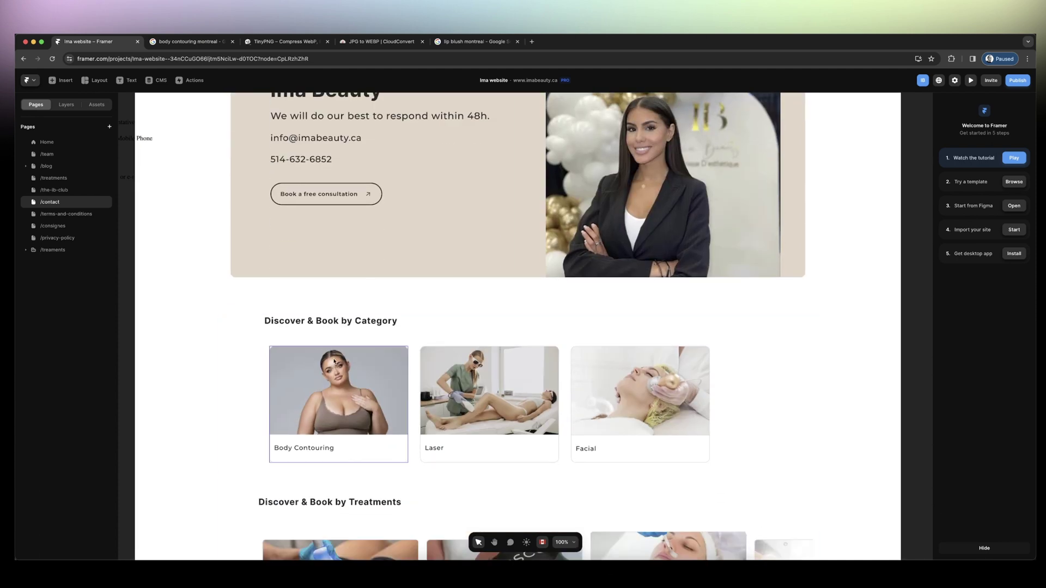
pyautogui.scroll(-2, 435, 376)
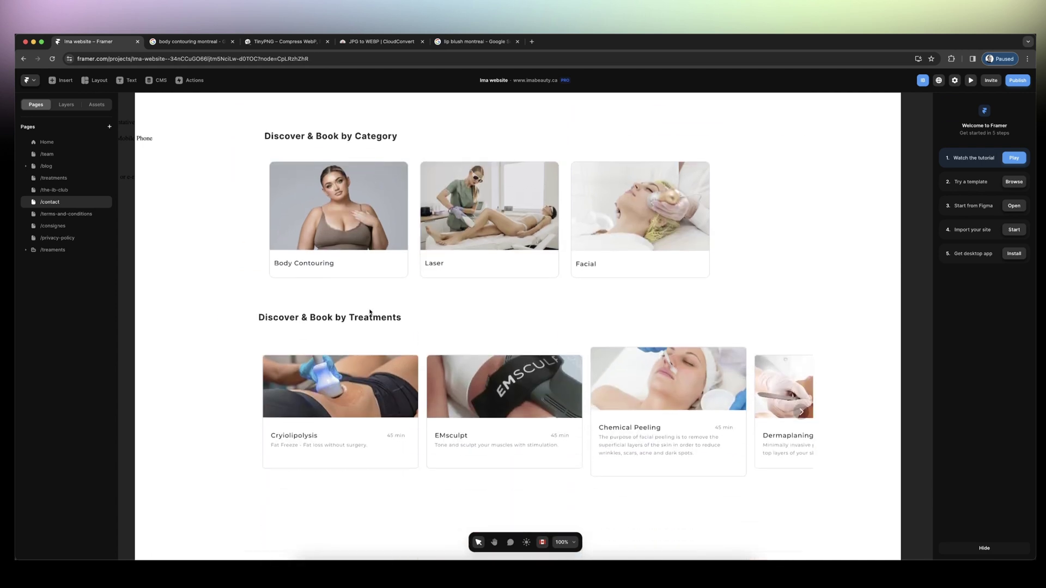